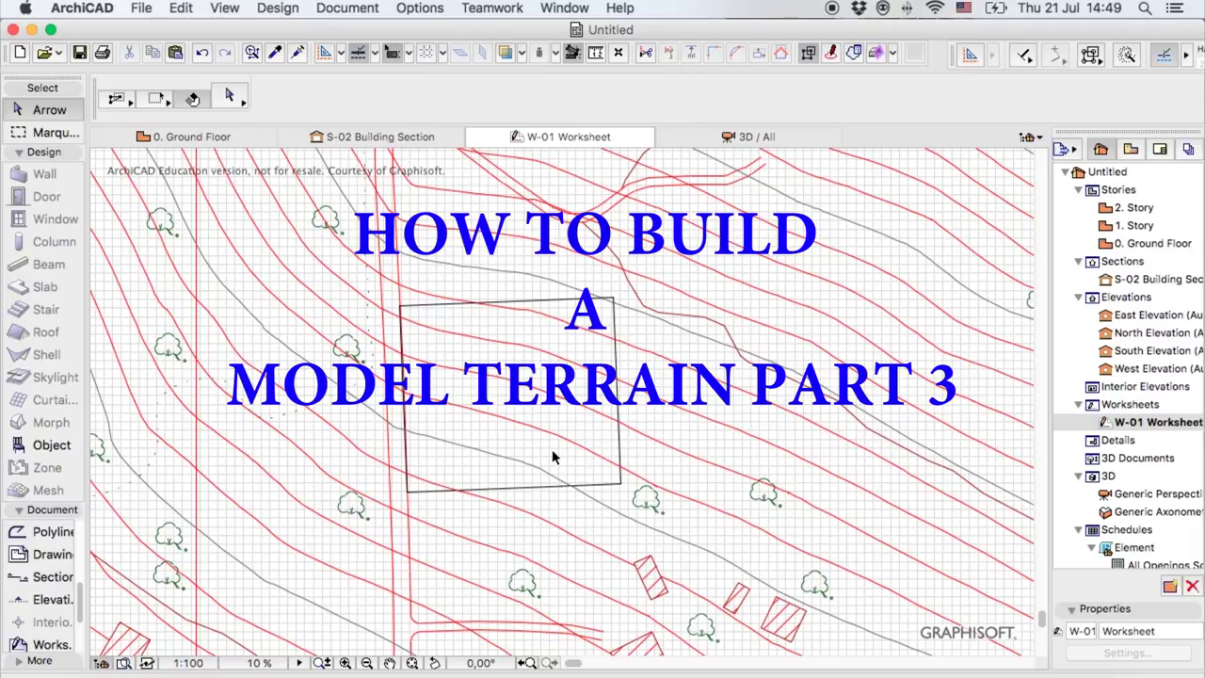
# - Open the Ground Floor plan and draw a rectangular polyline about 8320 by 10990 near the terrain mesh's lower-right corner
pyautogui.click(191, 136)
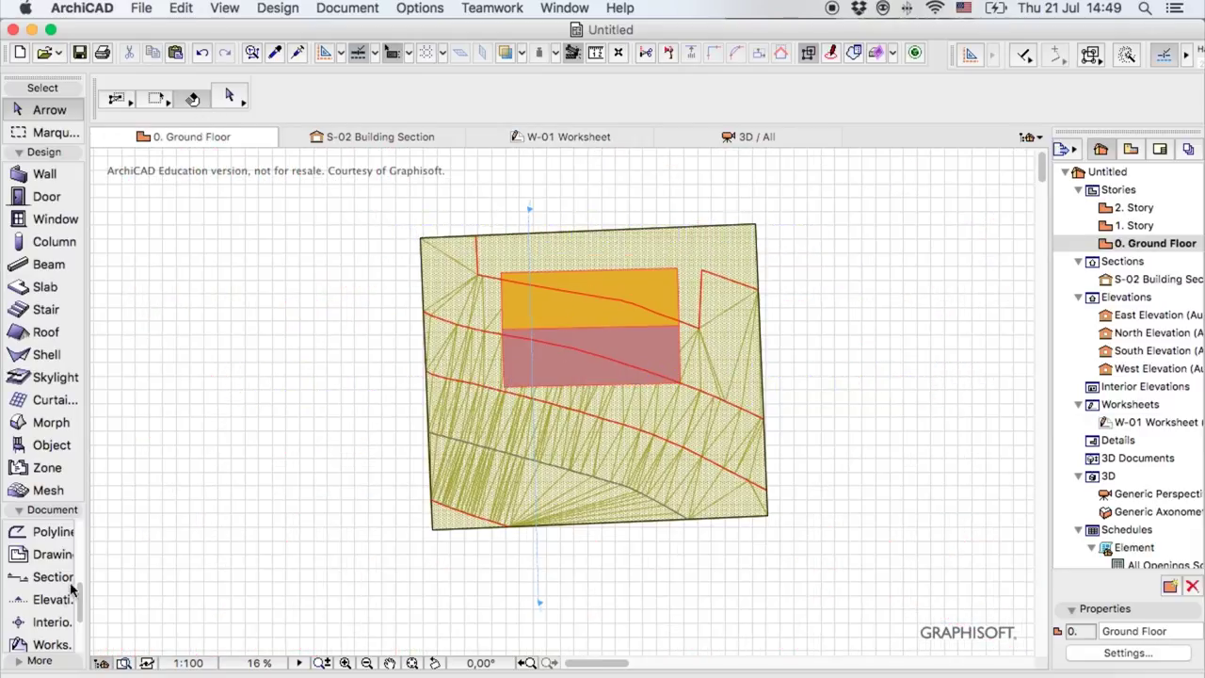
pyautogui.click(47, 530)
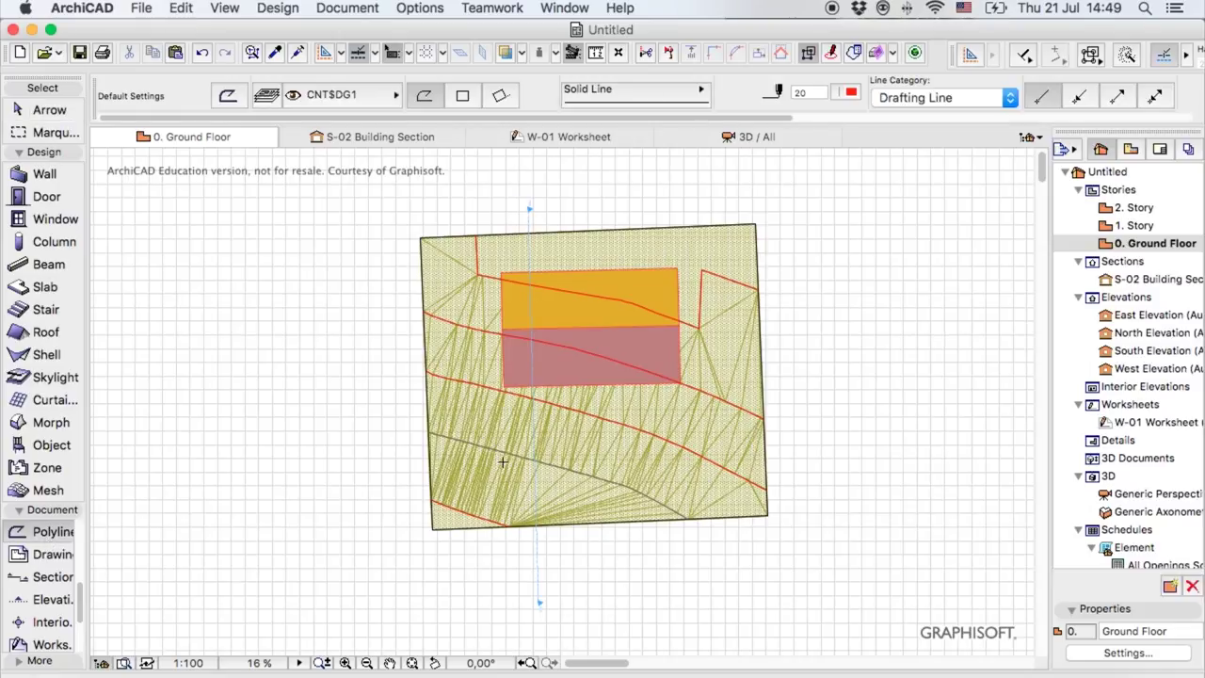
pyautogui.click(462, 95)
pyautogui.click(700, 390)
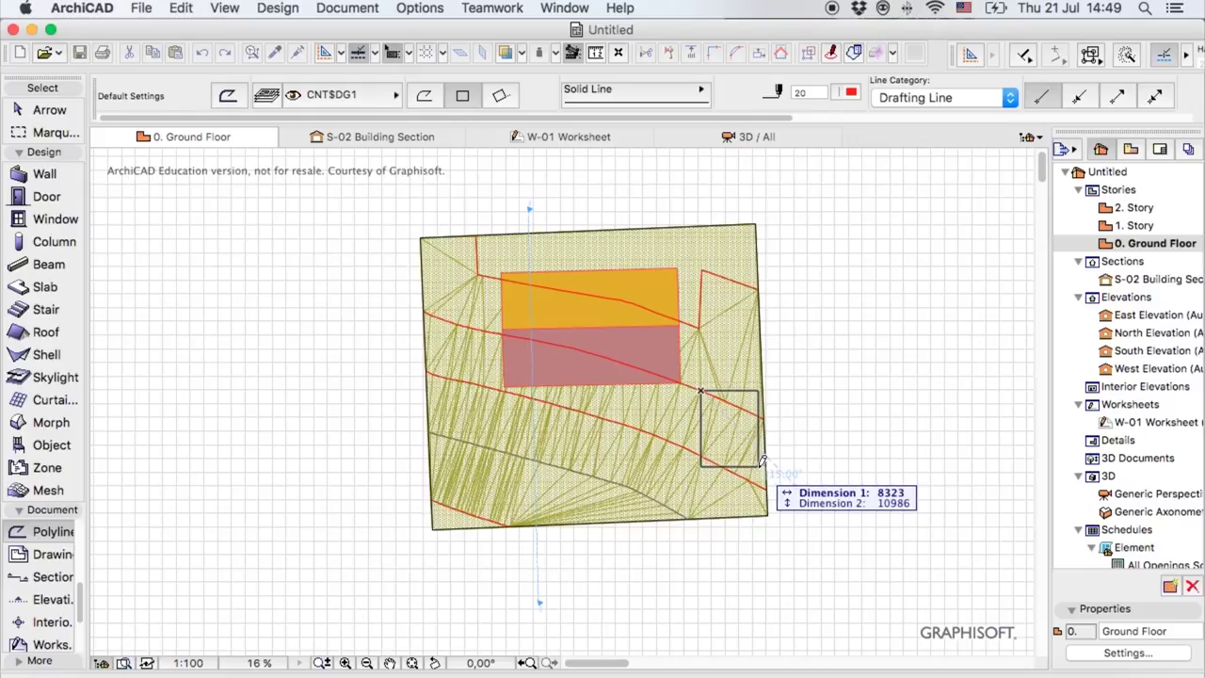
pyautogui.click(762, 462)
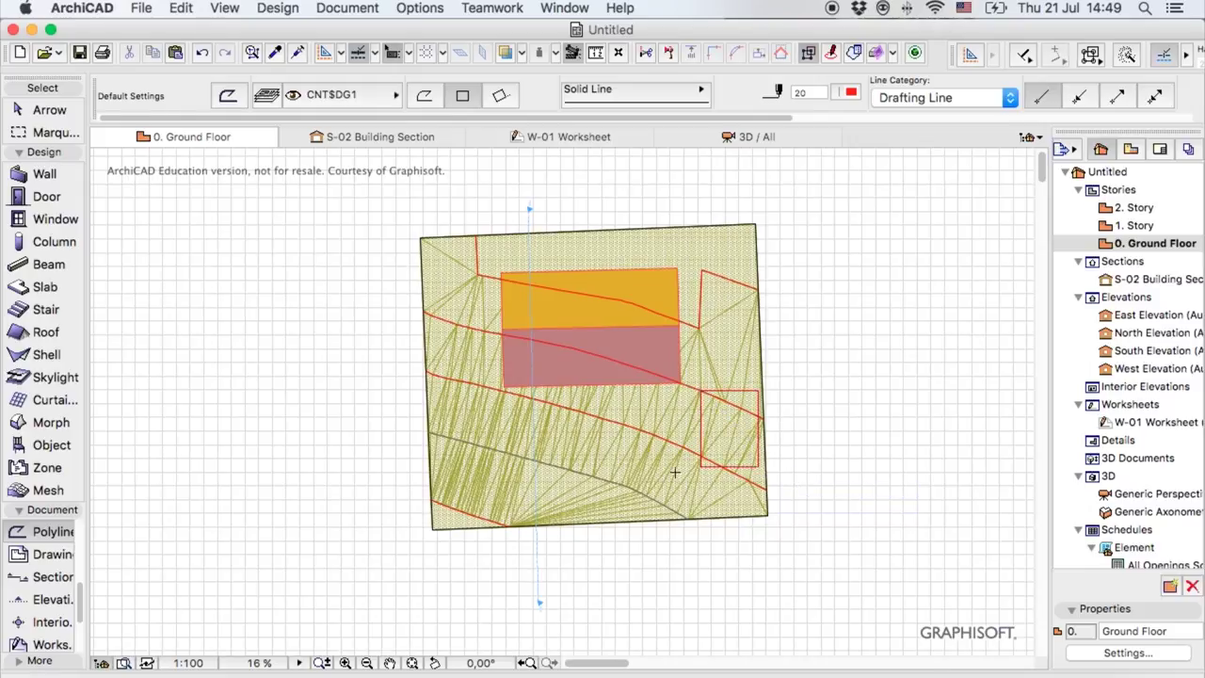
# - Draw two sloping driveway edge polylines between the new rectangle's left side and the terrain's lower-left boundary
pyautogui.click(423, 96)
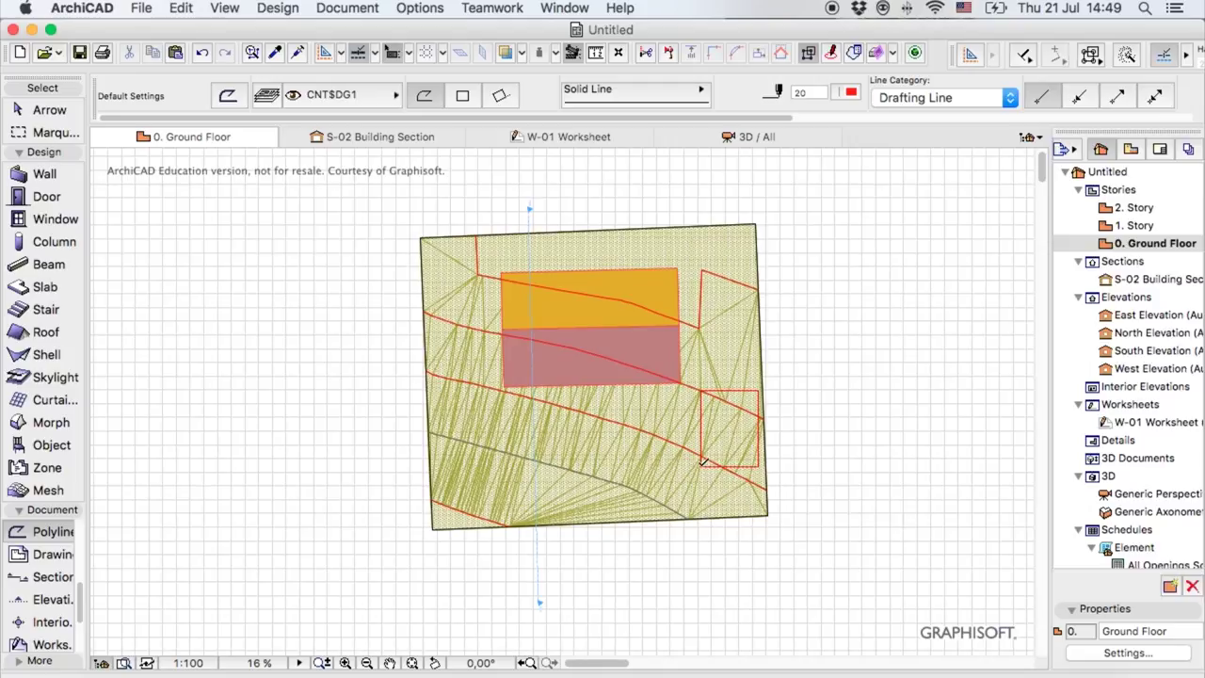
pyautogui.click(700, 465)
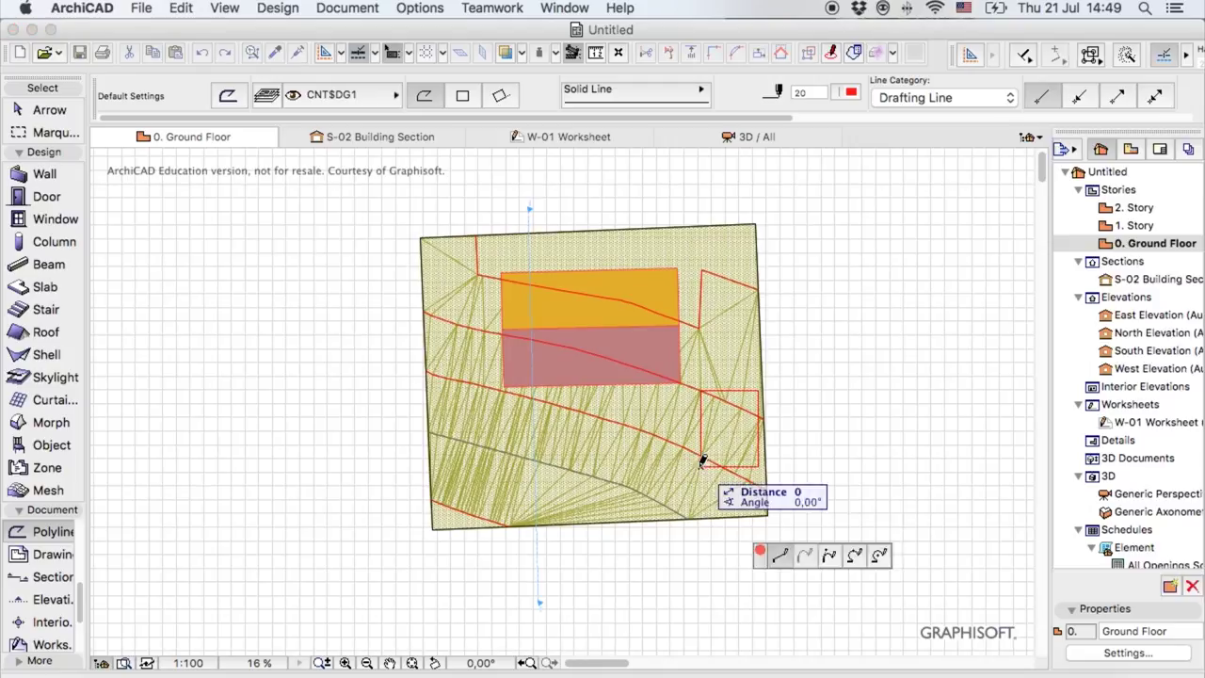
pyautogui.doubleClick(434, 514)
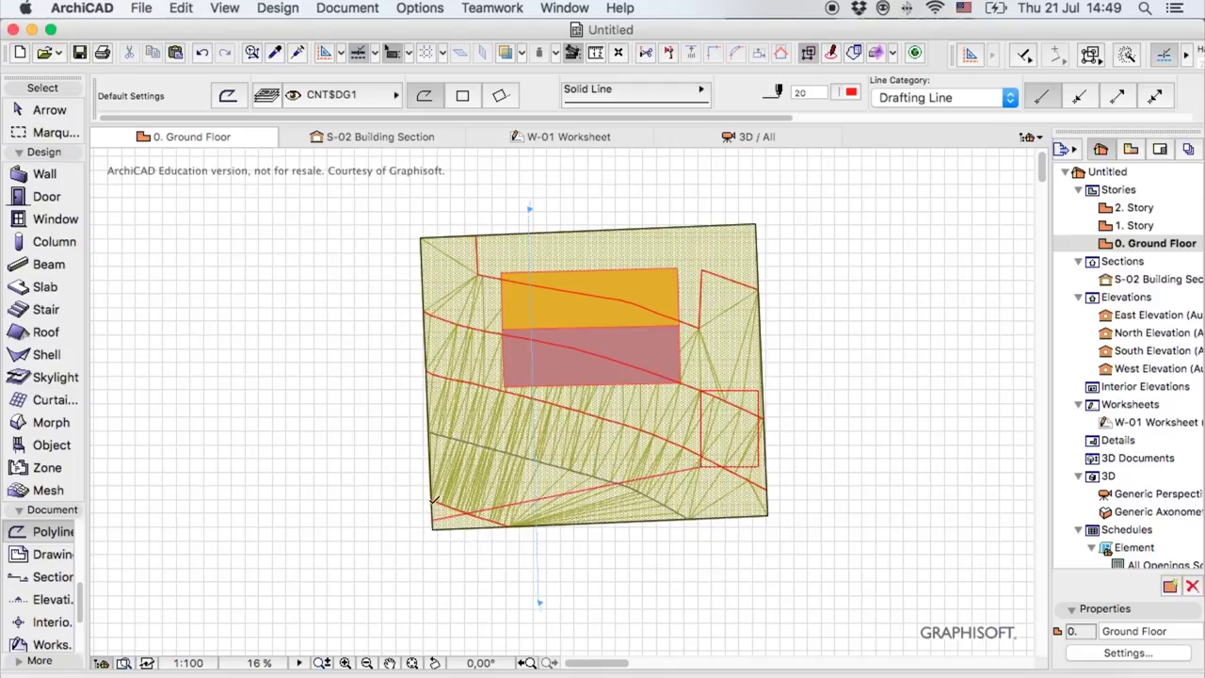
pyautogui.click(433, 499)
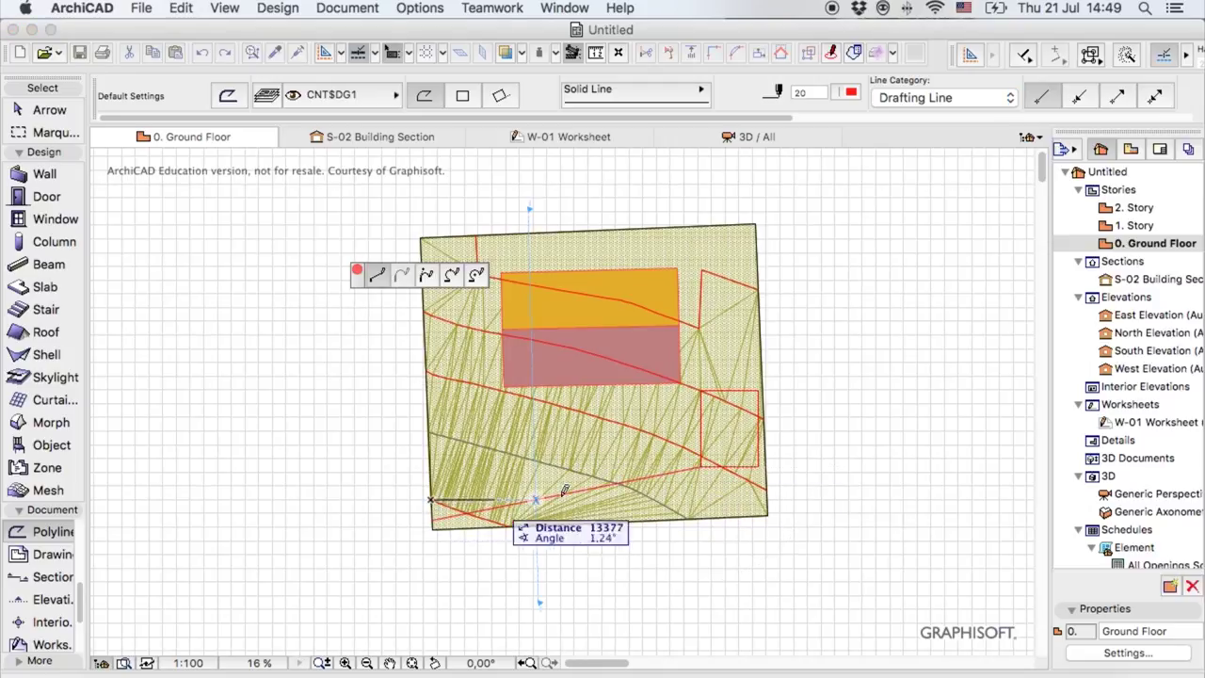
pyautogui.doubleClick(702, 451)
# - Trim away the part of the rectangle's left side that lies between the two driveway edge lines
pyautogui.scroll(2, 566, 523)
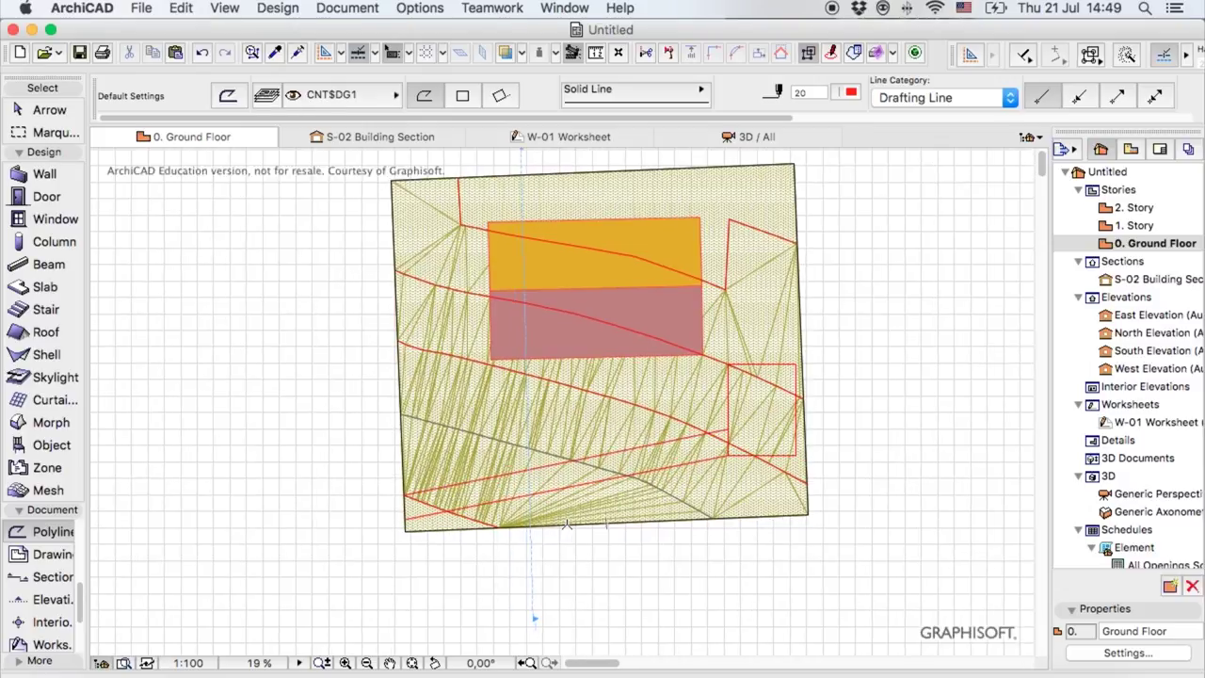
pyautogui.scroll(5, 733, 480)
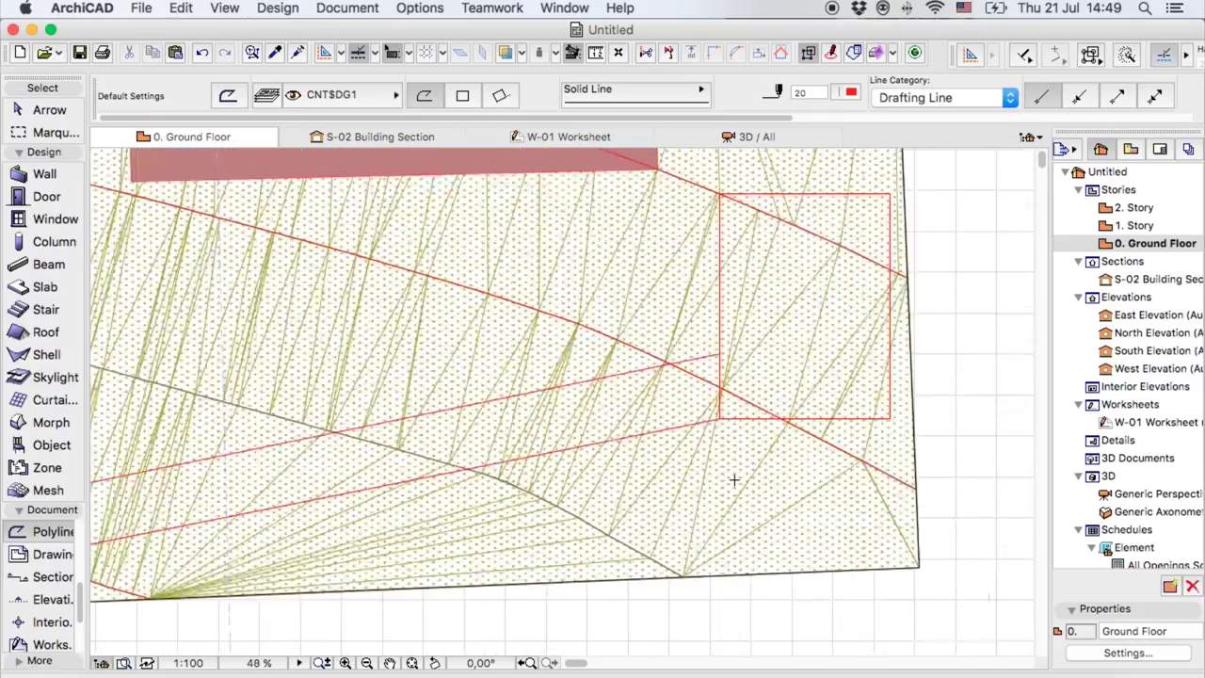
pyautogui.click(719, 409)
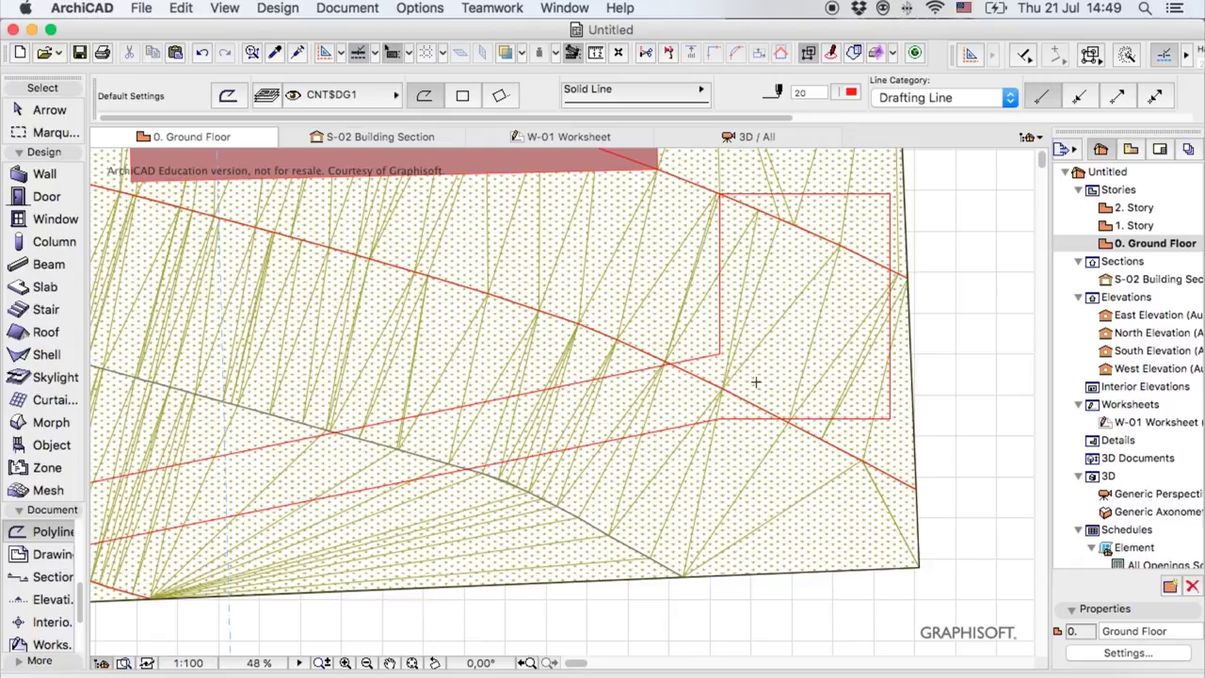
# - Select the driveway lines, trimmed rectangle and terrain mesh, and add the outline as new mesh points with Fit to All Ridges
pyautogui.scroll(-4, 755, 381)
pyautogui.press('Escape')
pyautogui.click(692, 379)
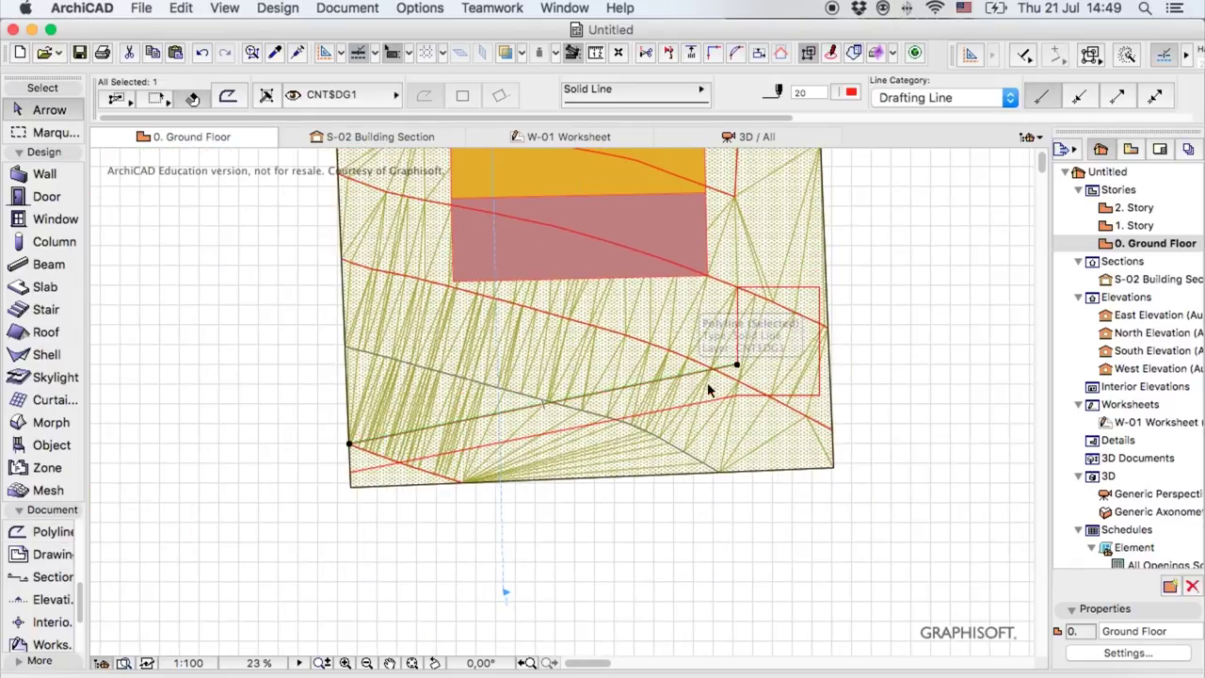
pyautogui.keyDown('shift'); pyautogui.click(727, 399); pyautogui.keyUp('shift')
pyautogui.keyDown('shift'); pyautogui.moveTo(820, 283); pyautogui.dragTo(739, 396); pyautogui.keyUp('shift')
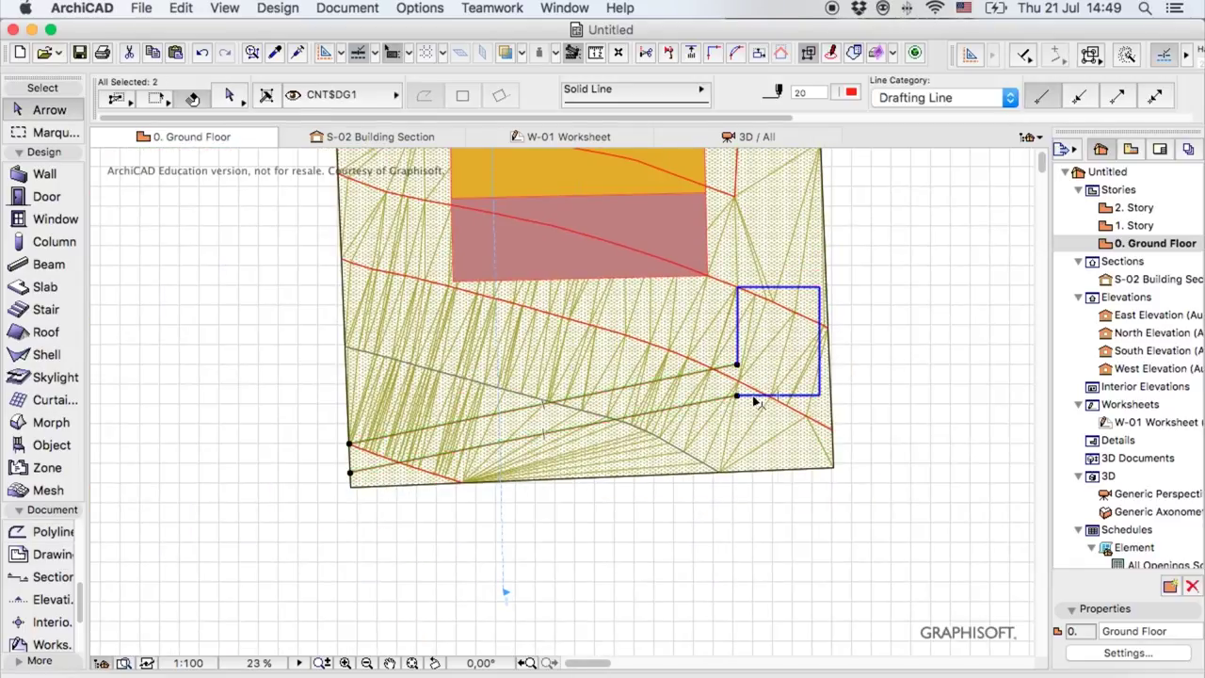
pyautogui.keyDown('shift'); pyautogui.click(720, 318); pyautogui.keyUp('shift')
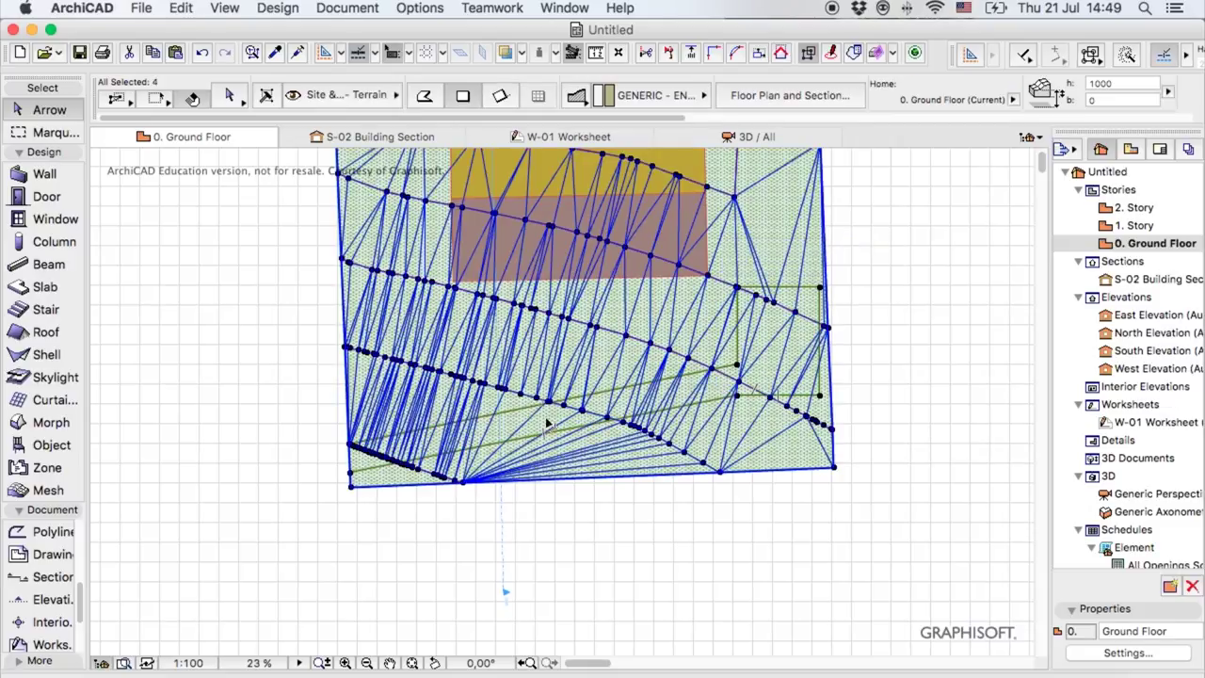
pyautogui.click(38, 491)
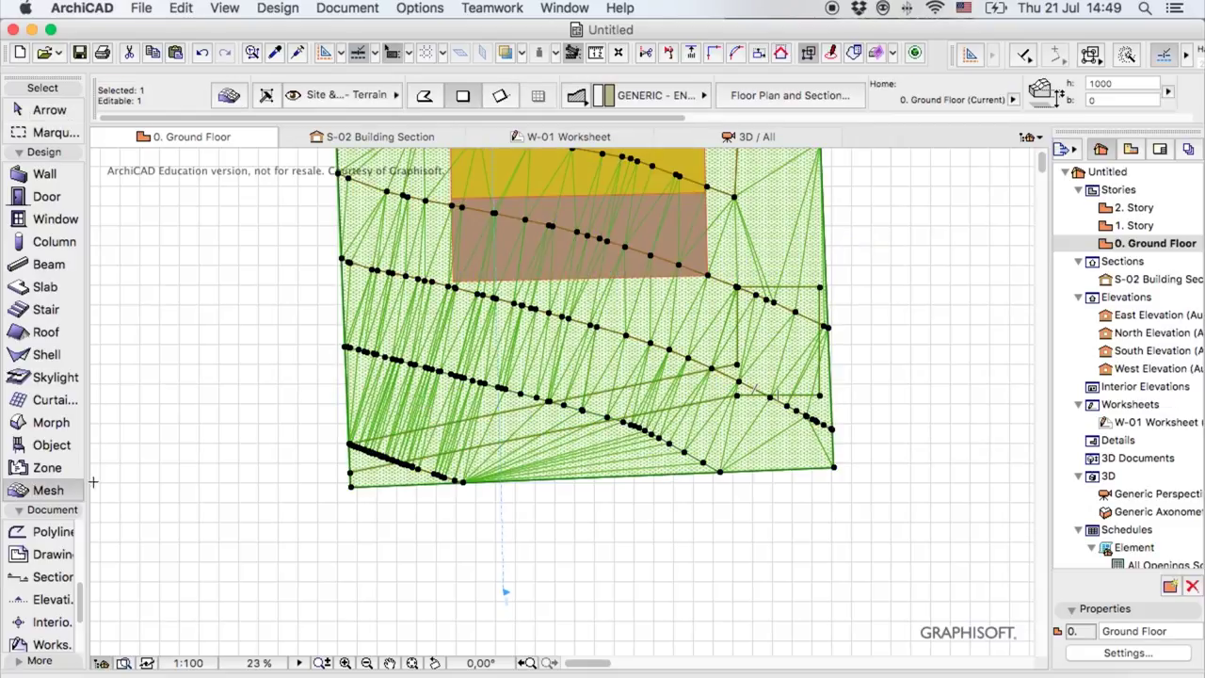
pyautogui.click(648, 384)
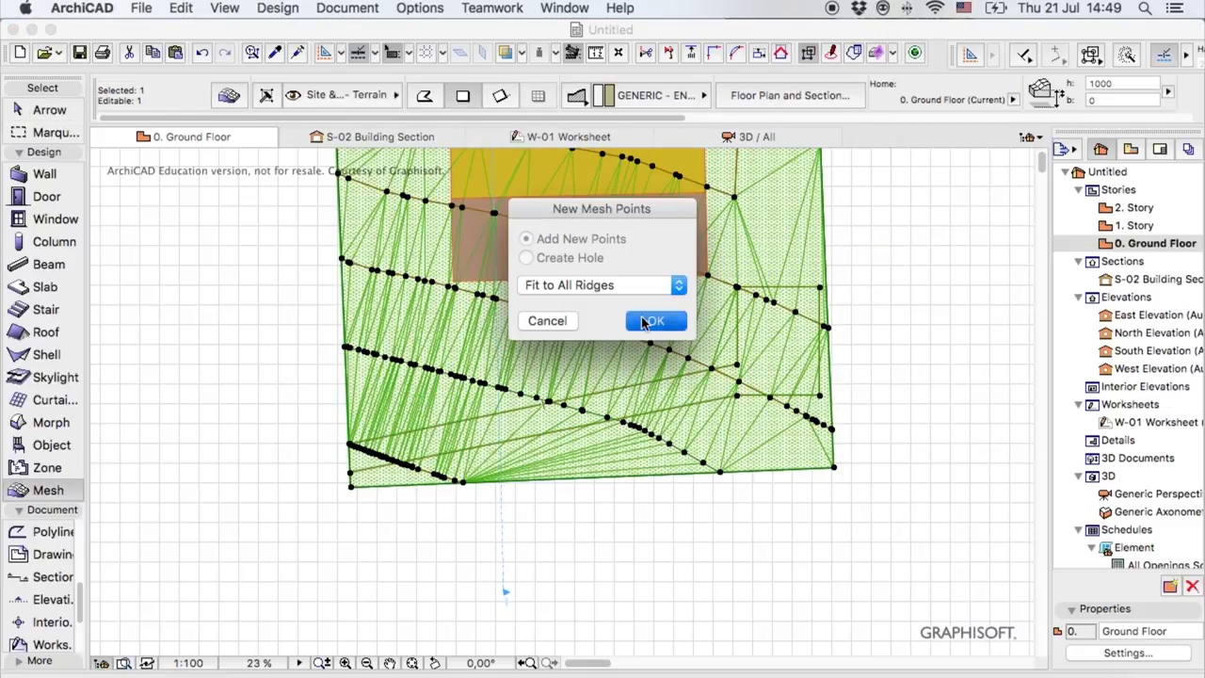
pyautogui.click(646, 320)
pyautogui.hotkey('shift', 'F1')
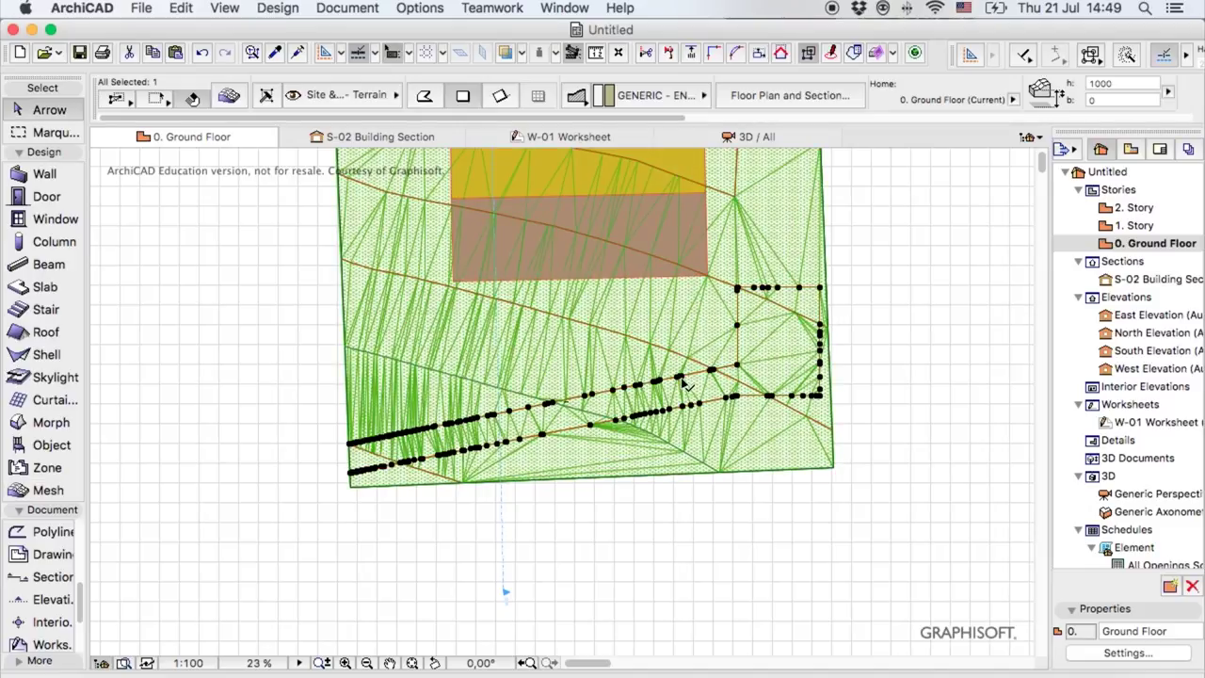
pyautogui.press('super+shift+z')
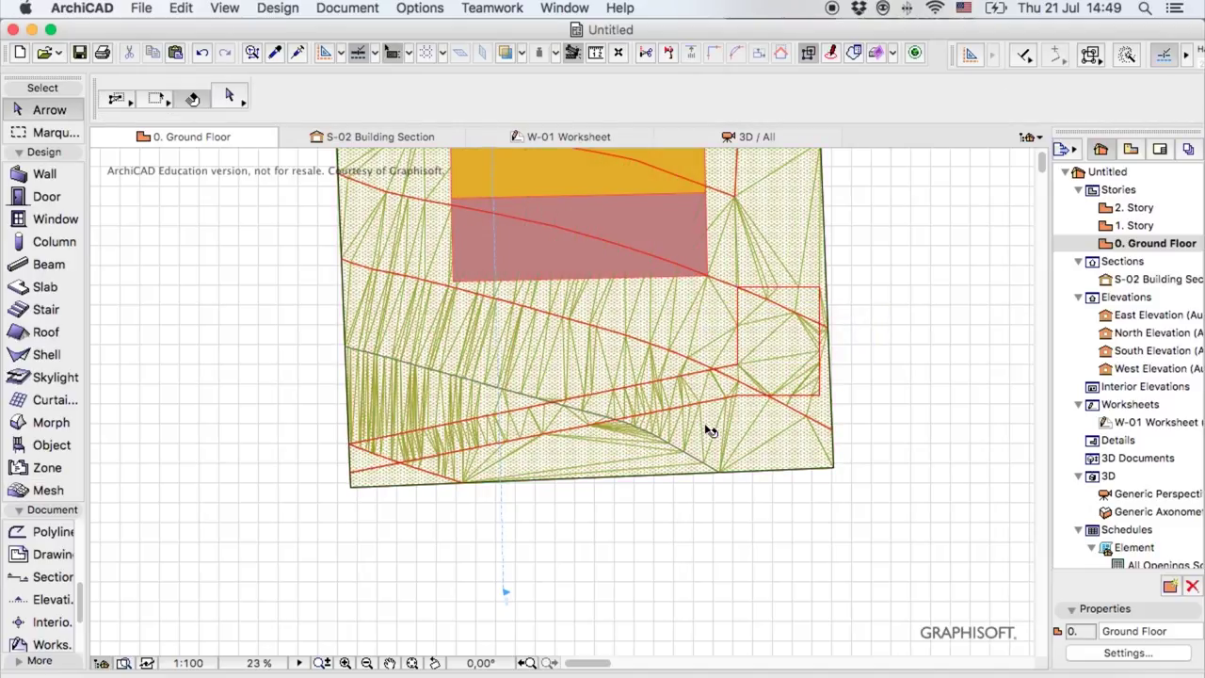
pyautogui.press('super+z')
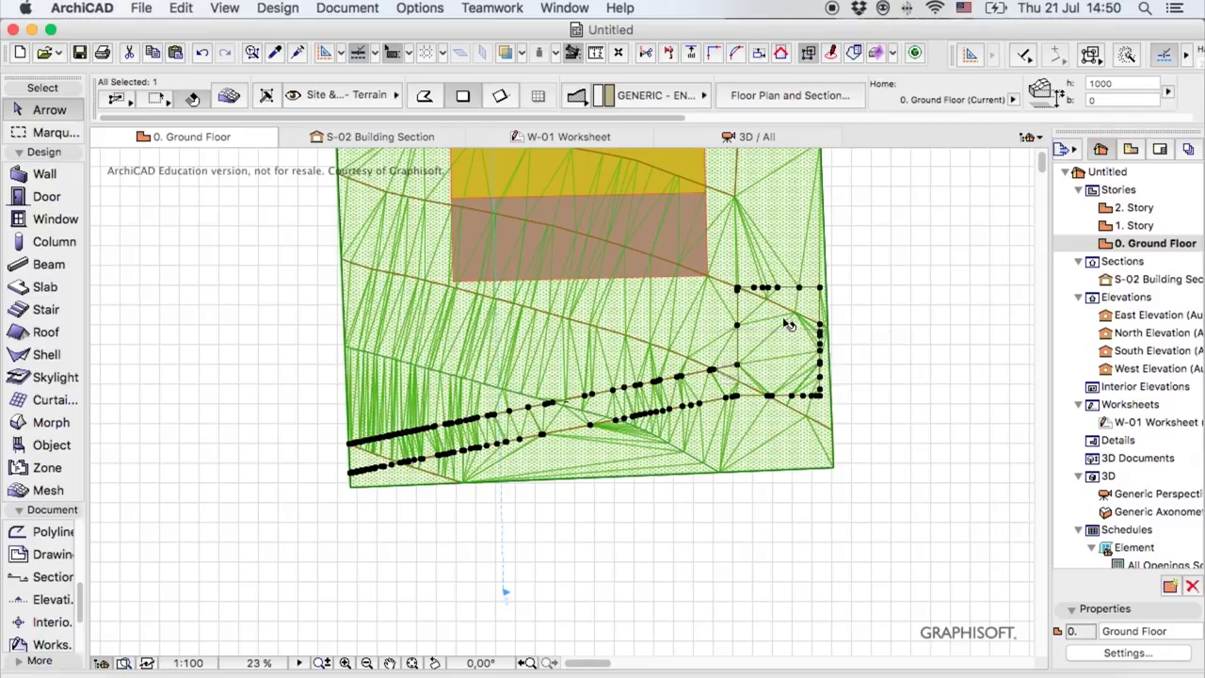
pyautogui.click(732, 401)
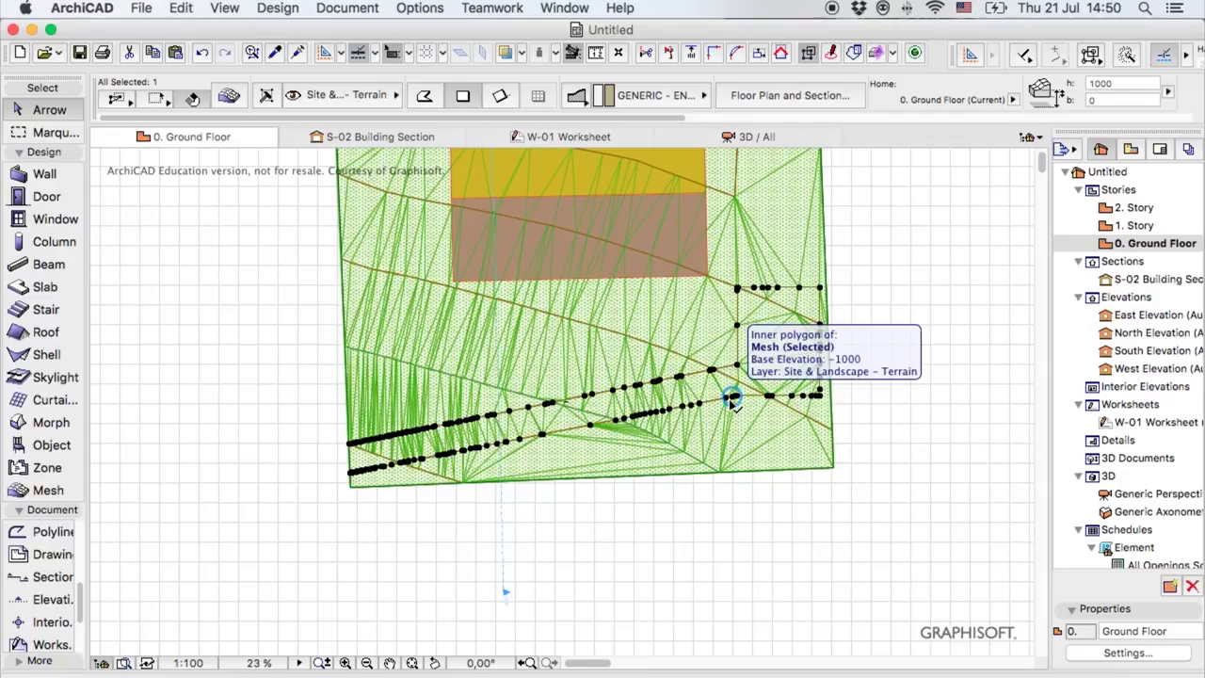
pyautogui.moveTo(732, 401); pyautogui.dragTo(812, 461)
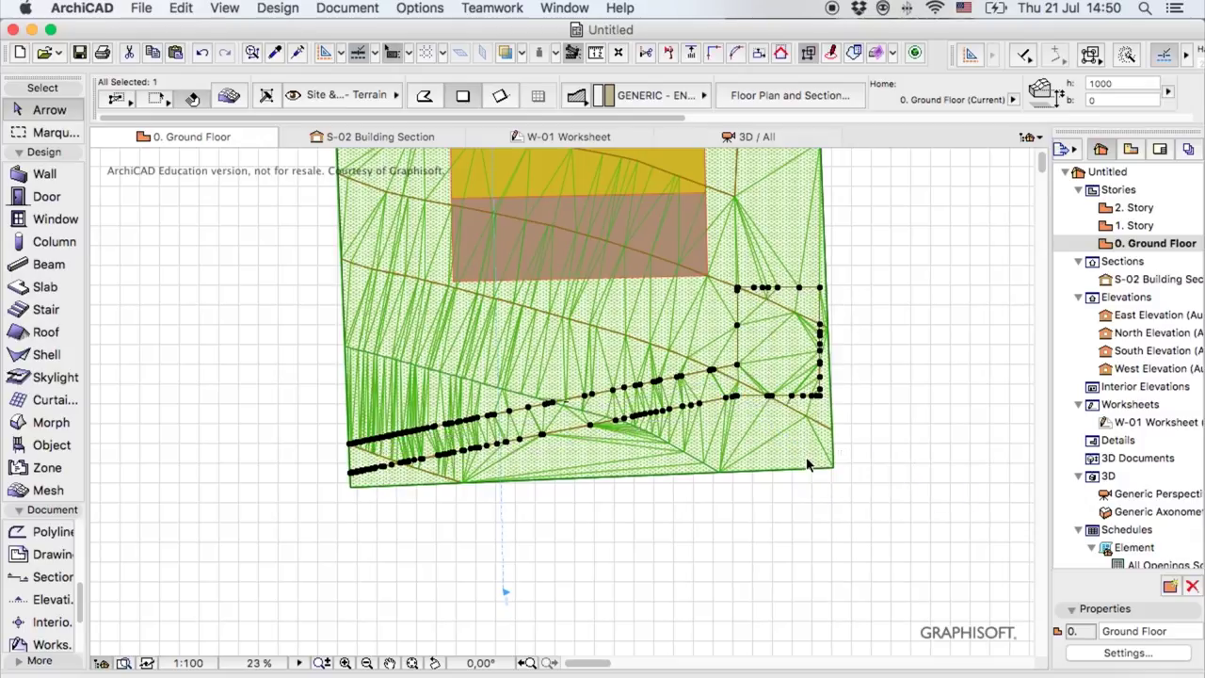
# - Reselect the terrain mesh and subtract the central and upper regions inside the rectangular outline from it
pyautogui.press('Escape')
pyautogui.press('Escape')
pyautogui.click(812, 463)
pyautogui.click(832, 466)
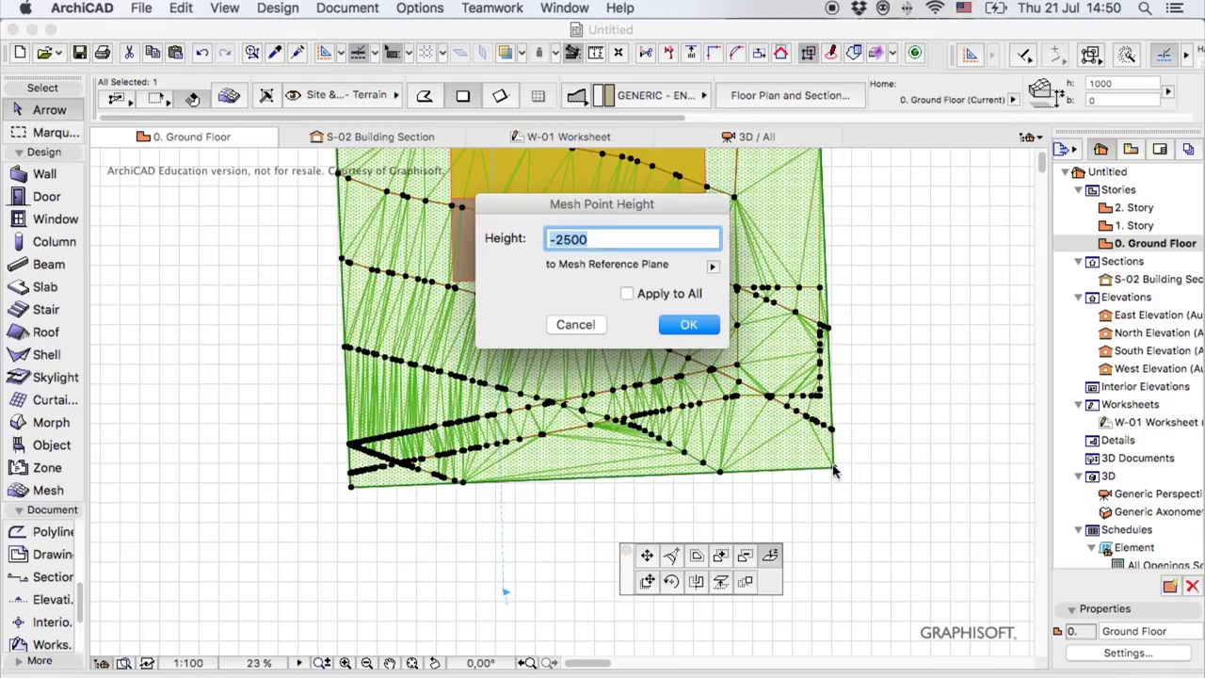
pyautogui.click(575, 324)
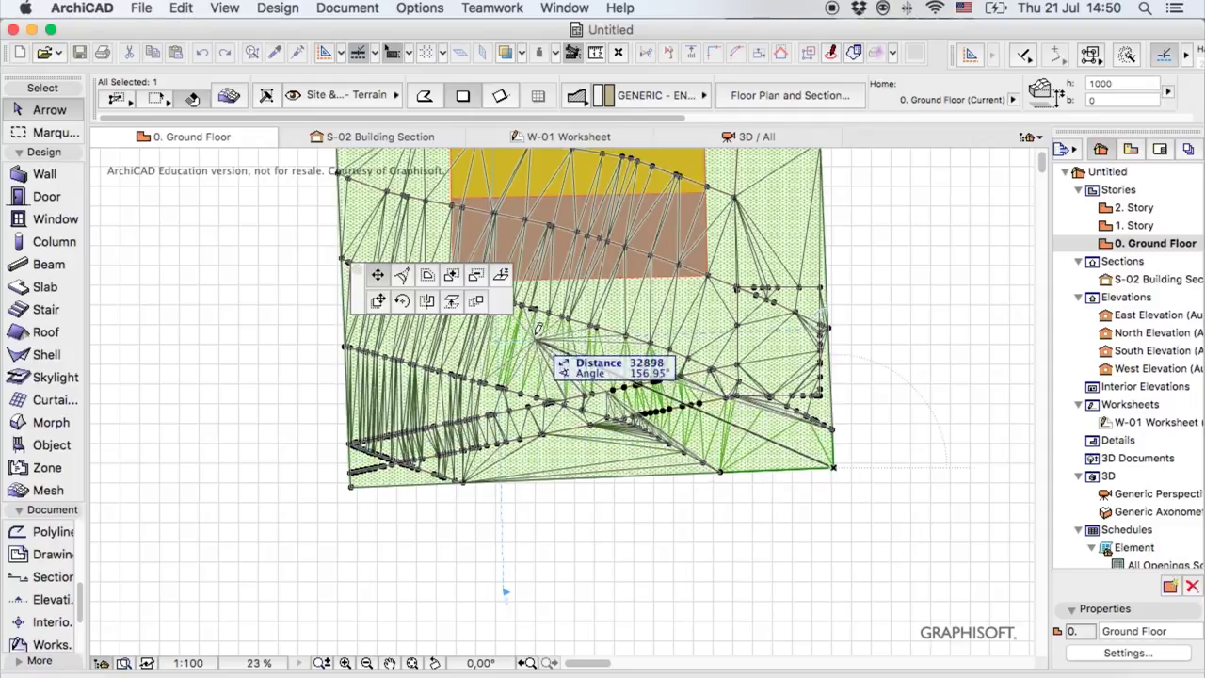
pyautogui.click(476, 276)
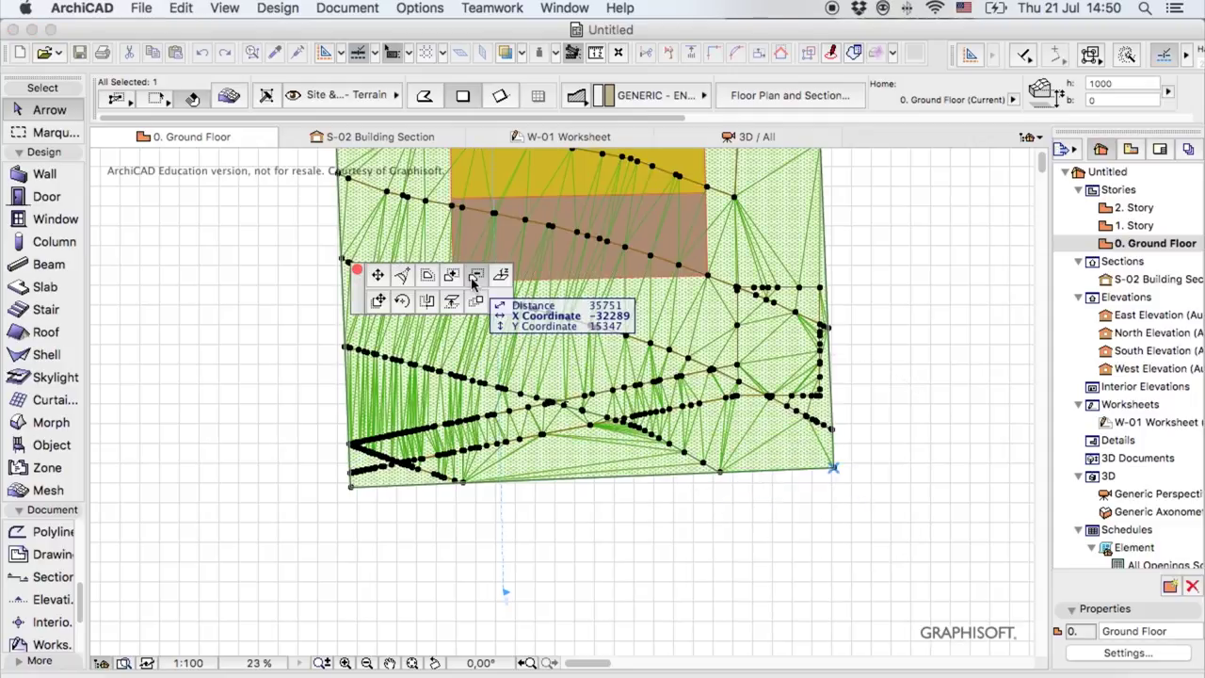
pyautogui.click(778, 346)
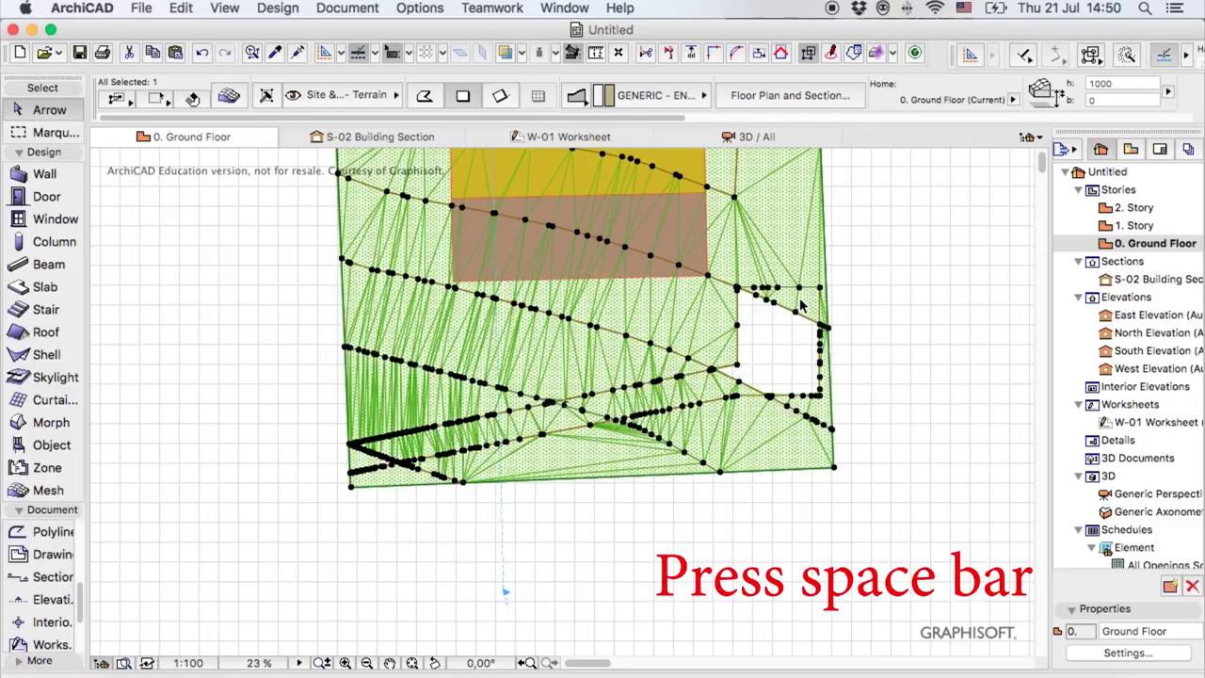
pyautogui.click(833, 466)
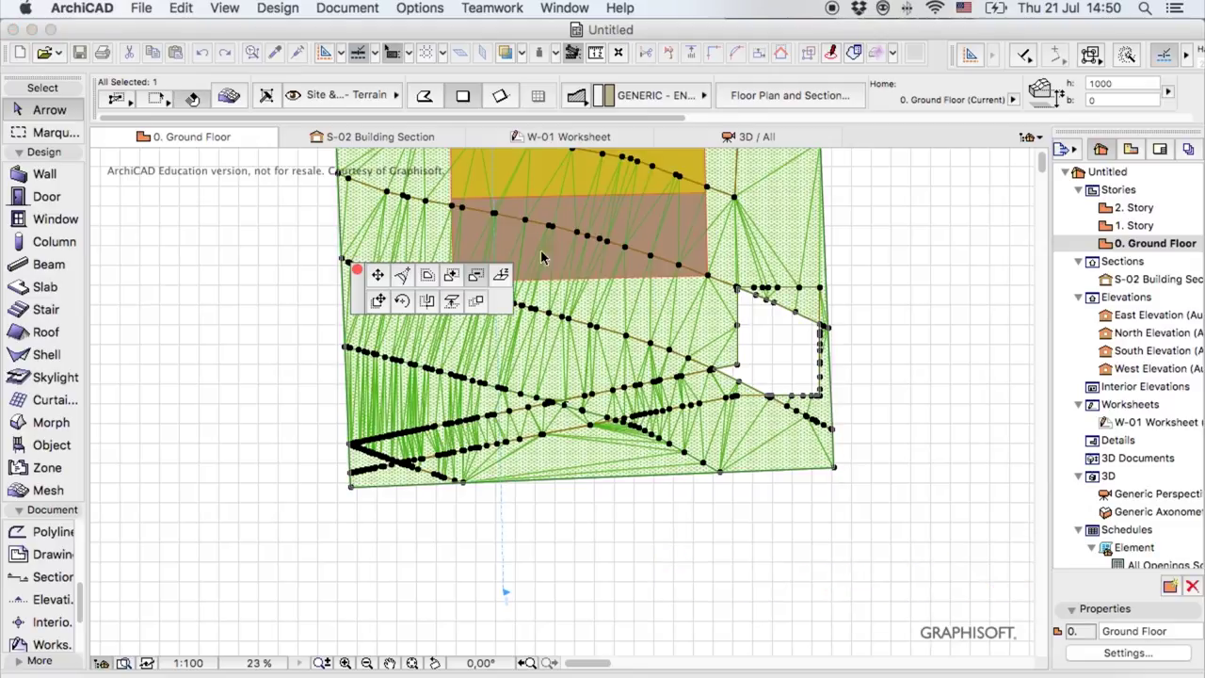
pyautogui.click(800, 301)
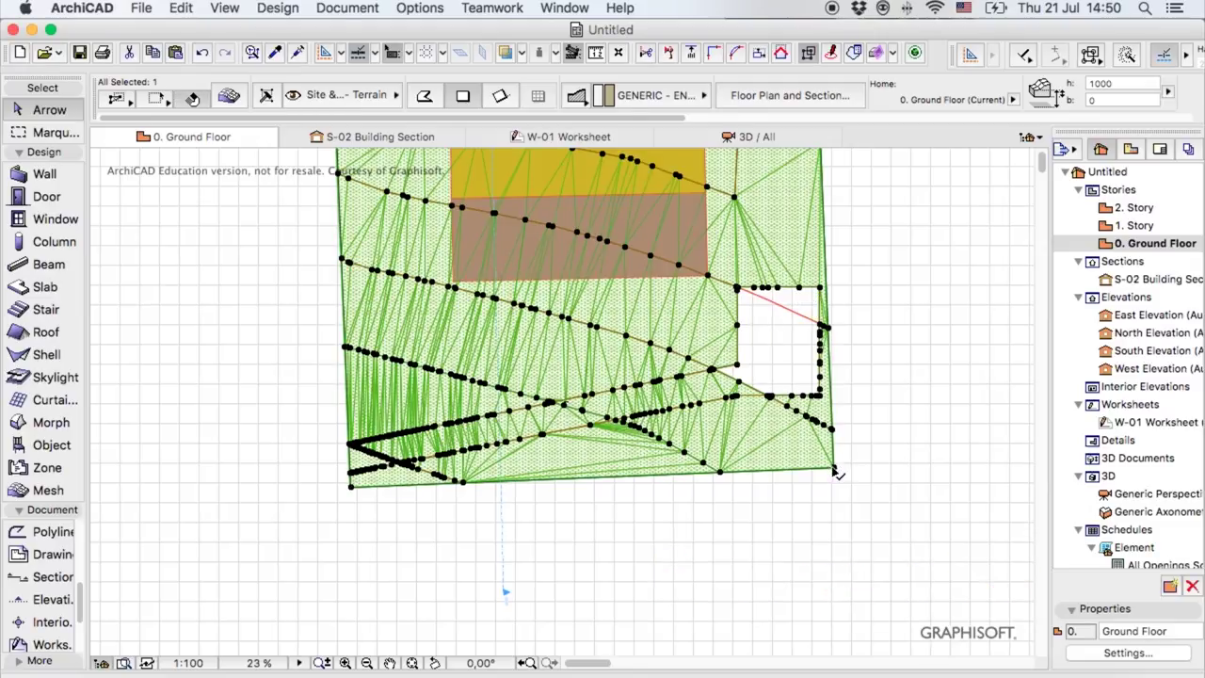
# - Subtract the rectangle's lower corner and the whole driveway strip from the terrain mesh, region by region
pyautogui.click(833, 468)
pyautogui.click(708, 398)
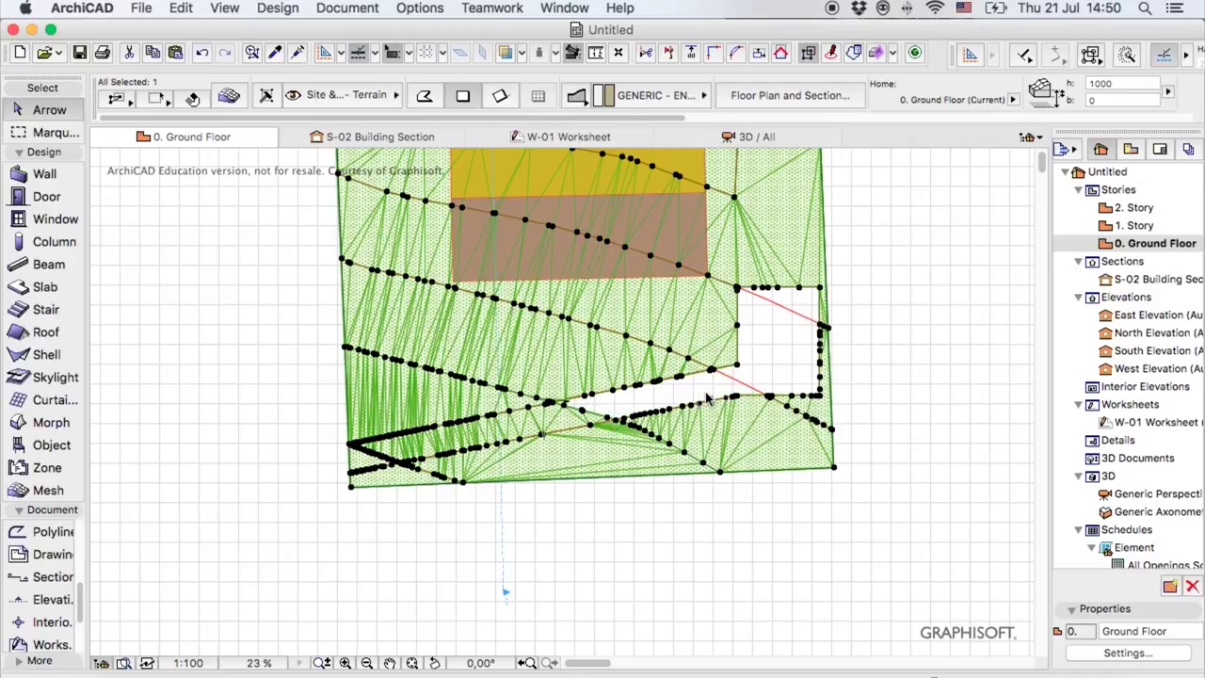
pyautogui.click(835, 470)
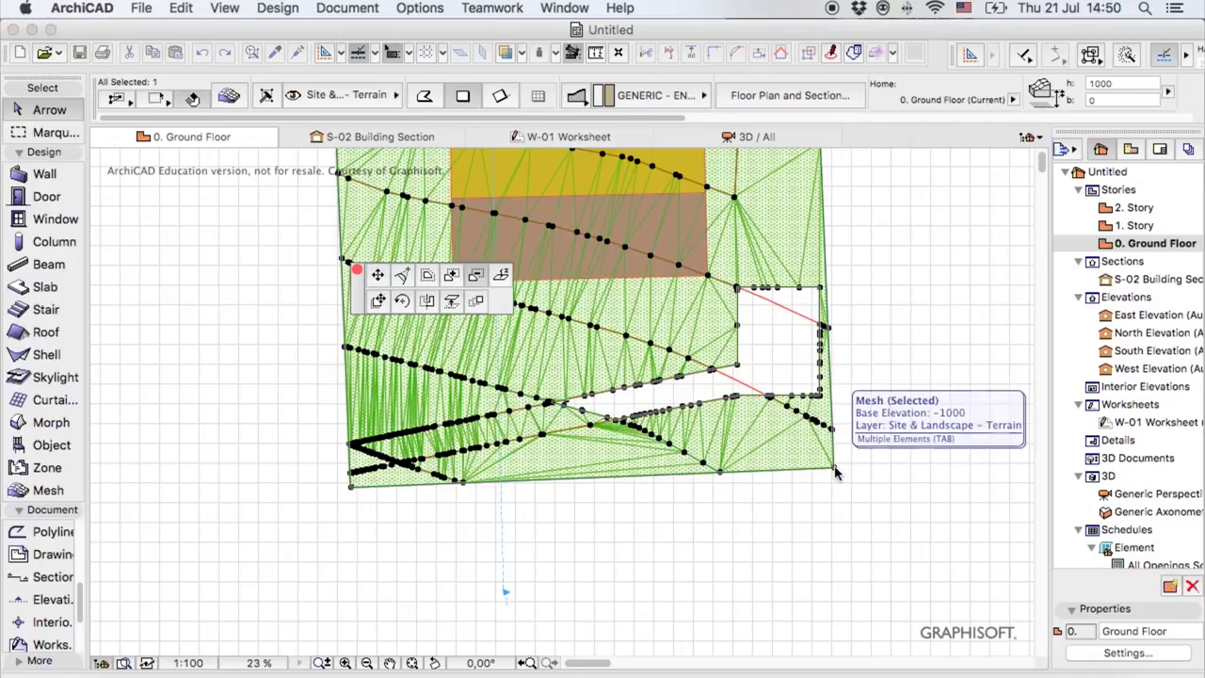
pyautogui.click(554, 413)
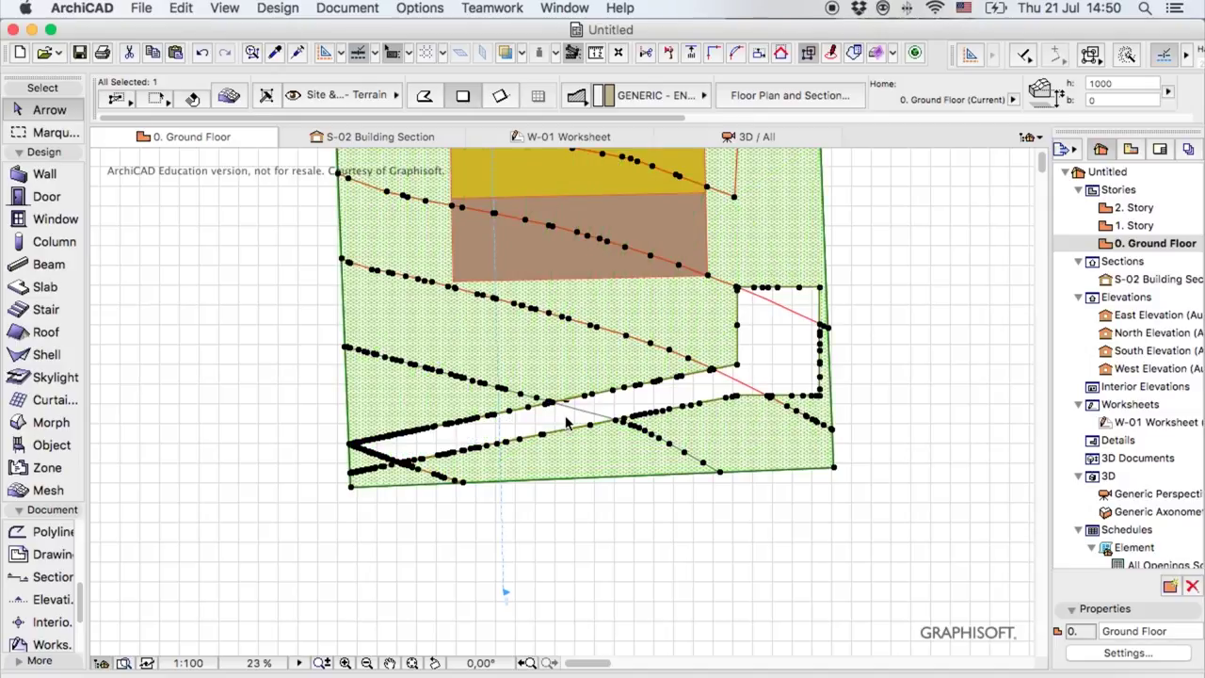
pyautogui.click(834, 469)
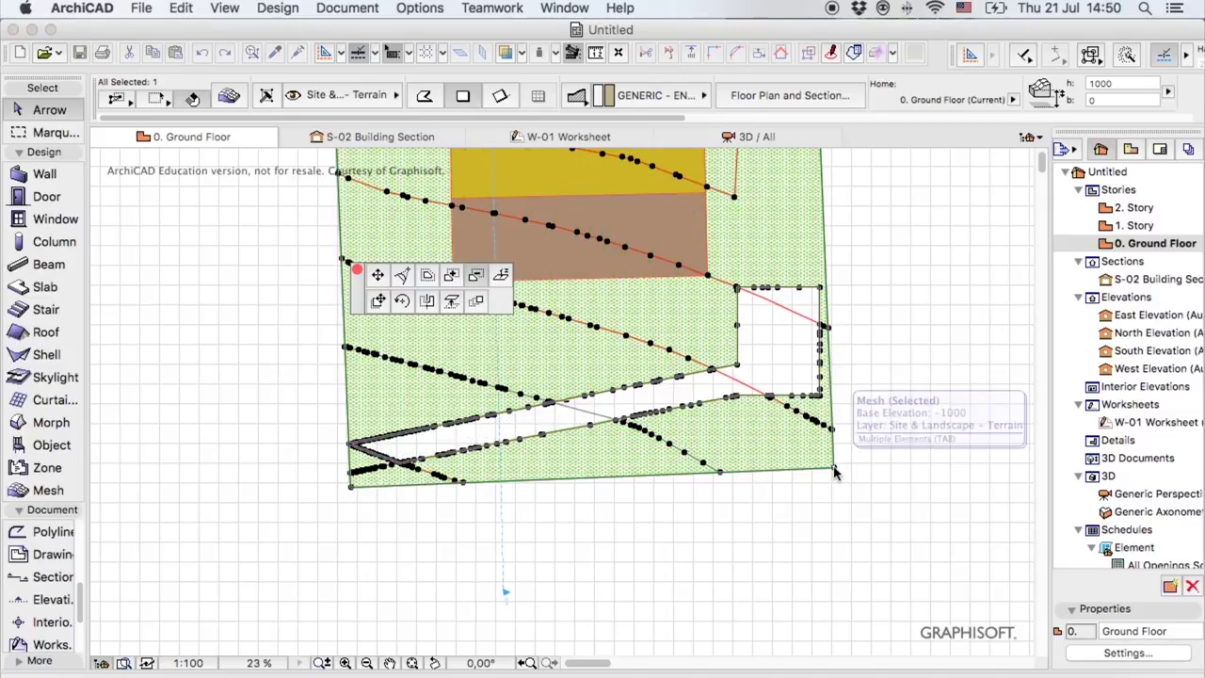
pyautogui.click(363, 468)
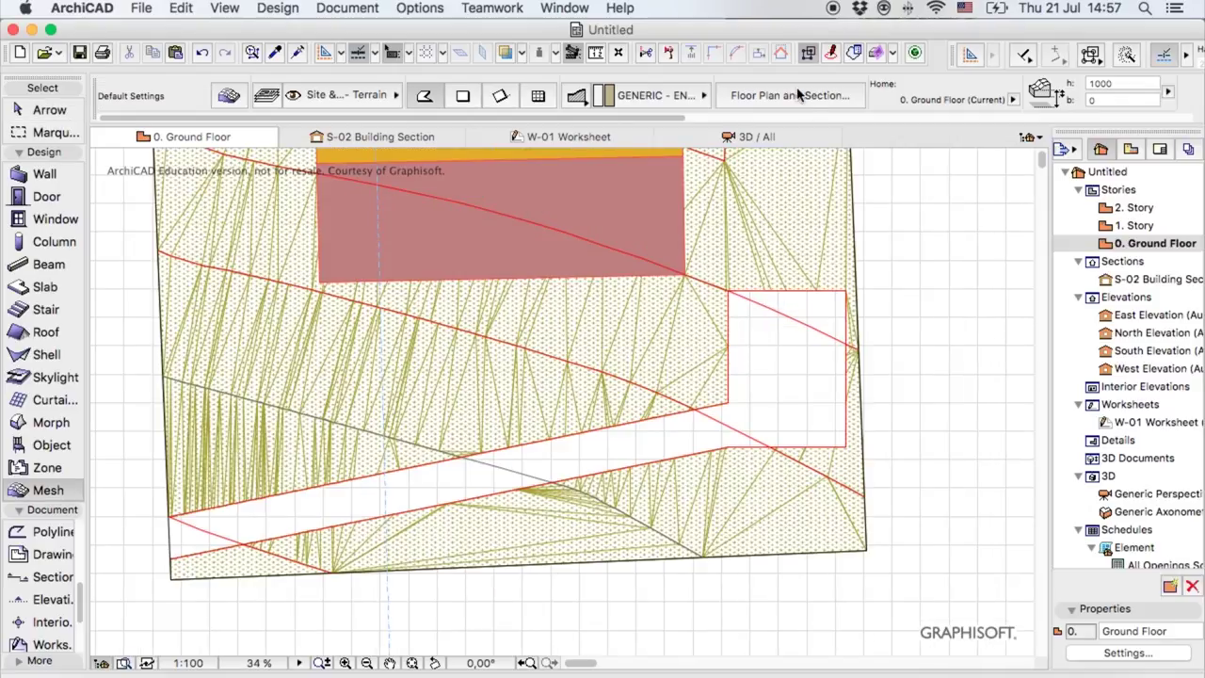
# - Set the top surface override of the default mesh to Paint - Ivory Black
pyautogui.hscroll(5, 797, 95)
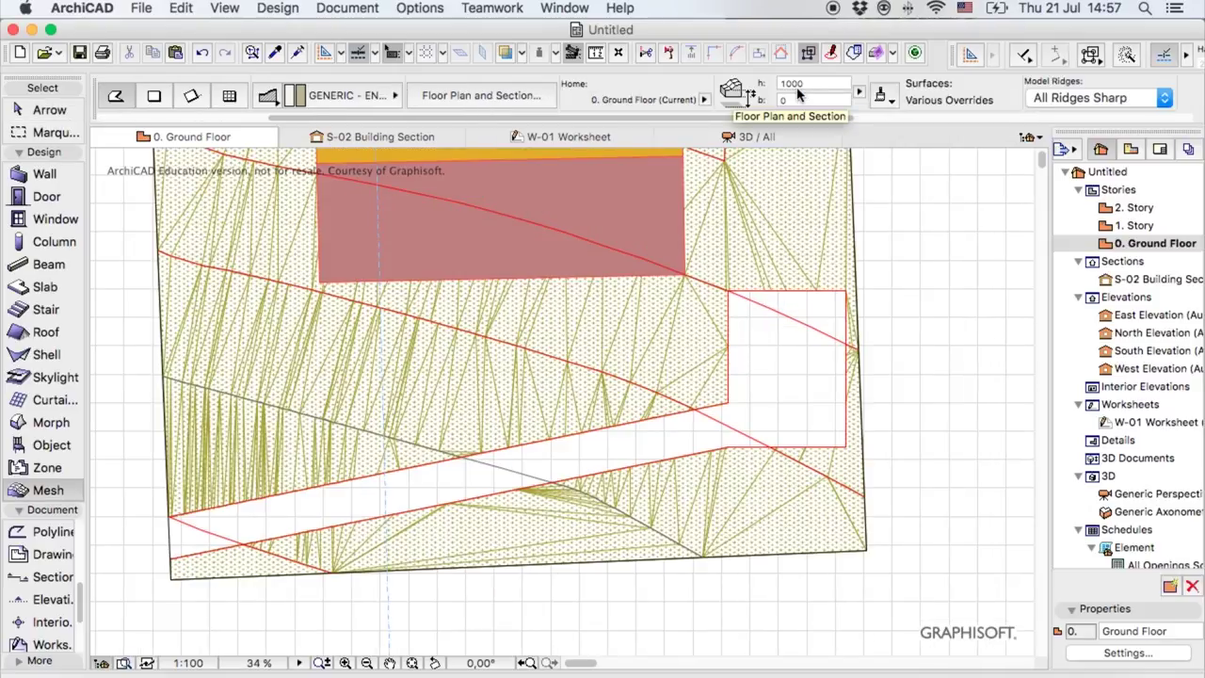
pyautogui.click(882, 96)
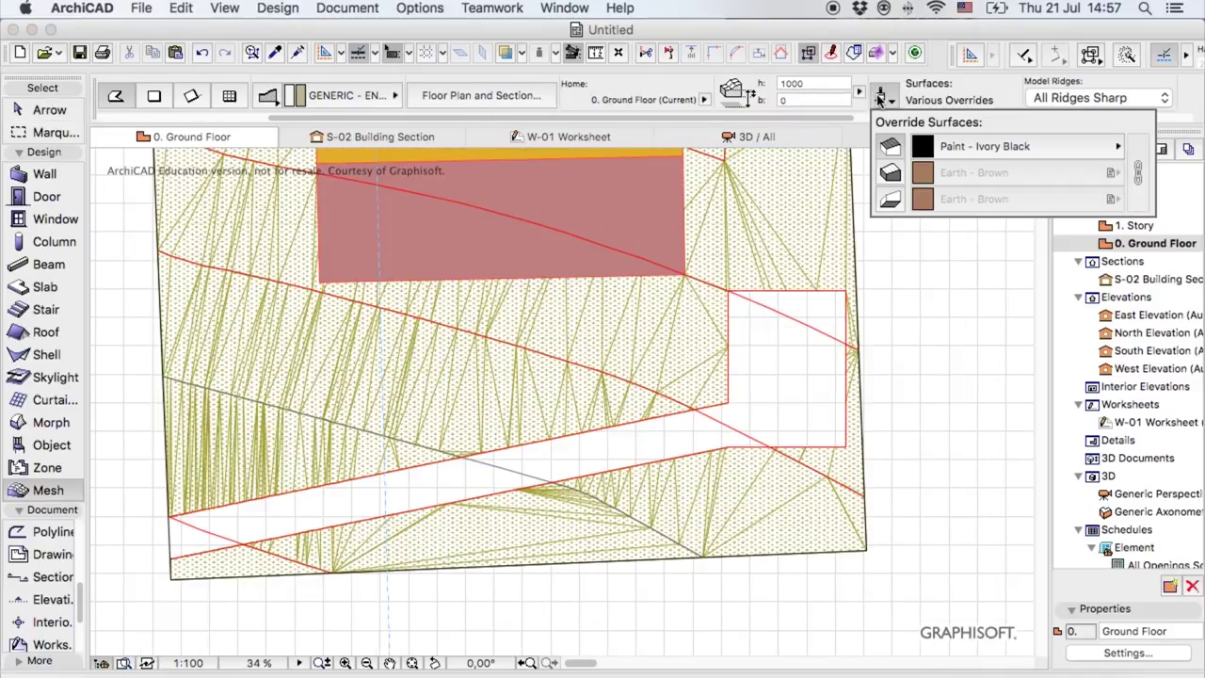
pyautogui.click(957, 146)
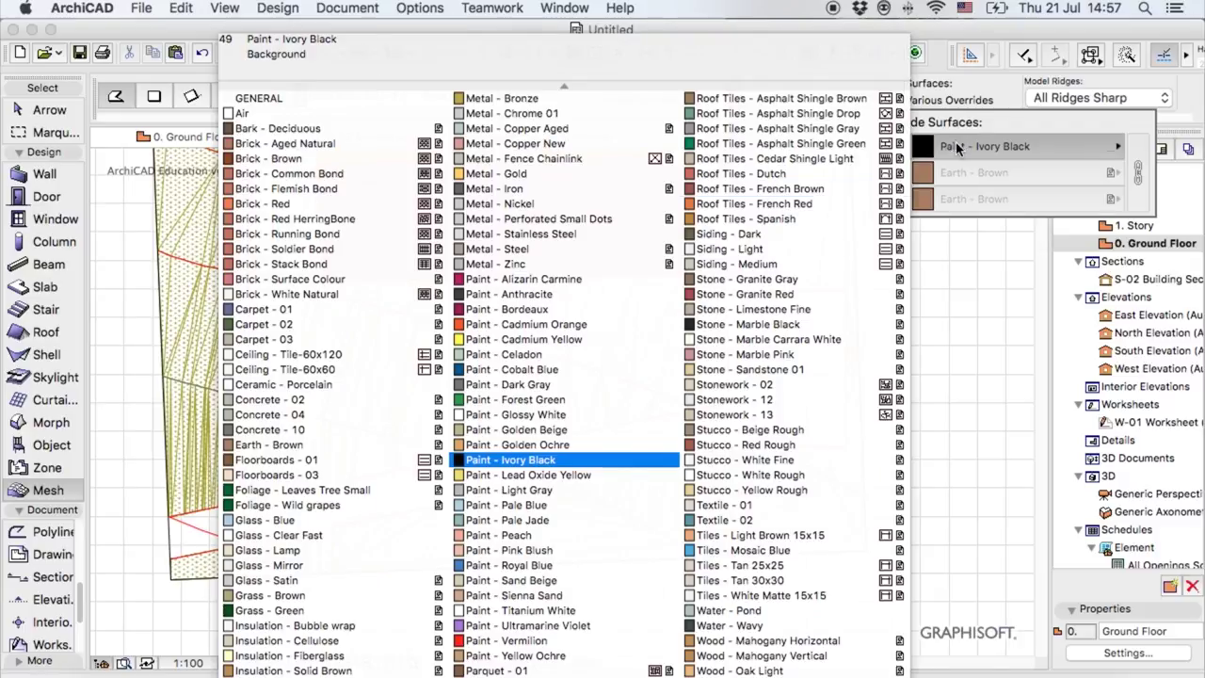
pyautogui.click(519, 461)
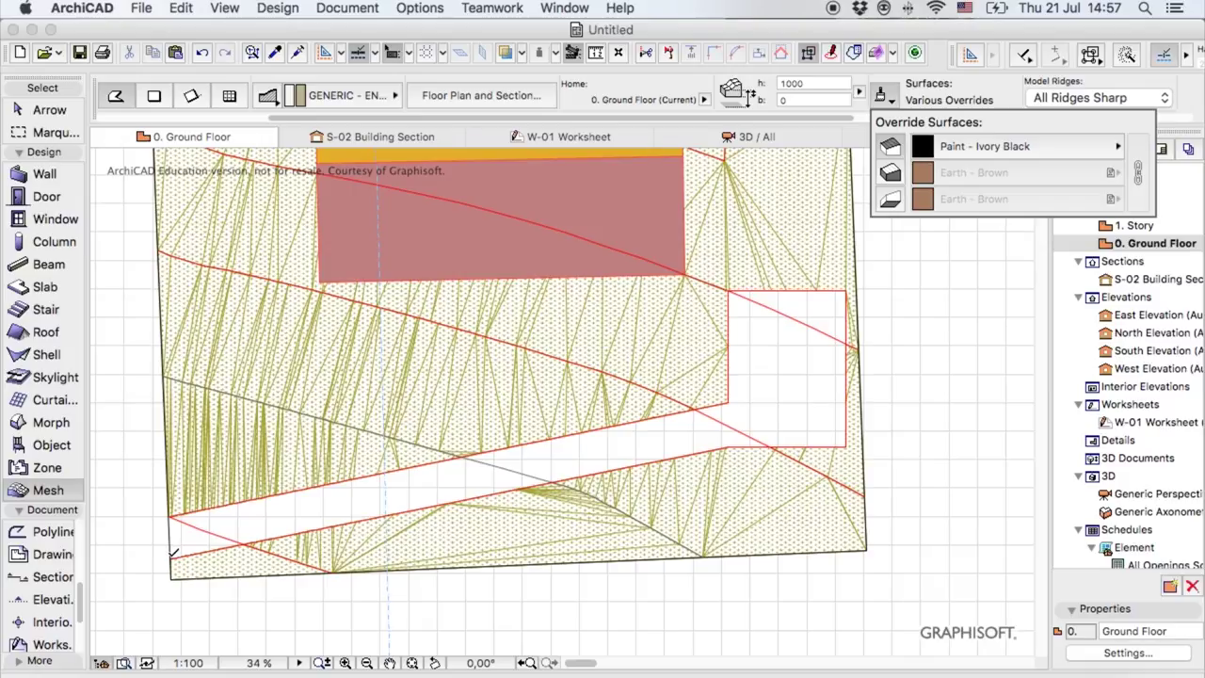
pyautogui.press('Escape')
pyautogui.click(177, 564)
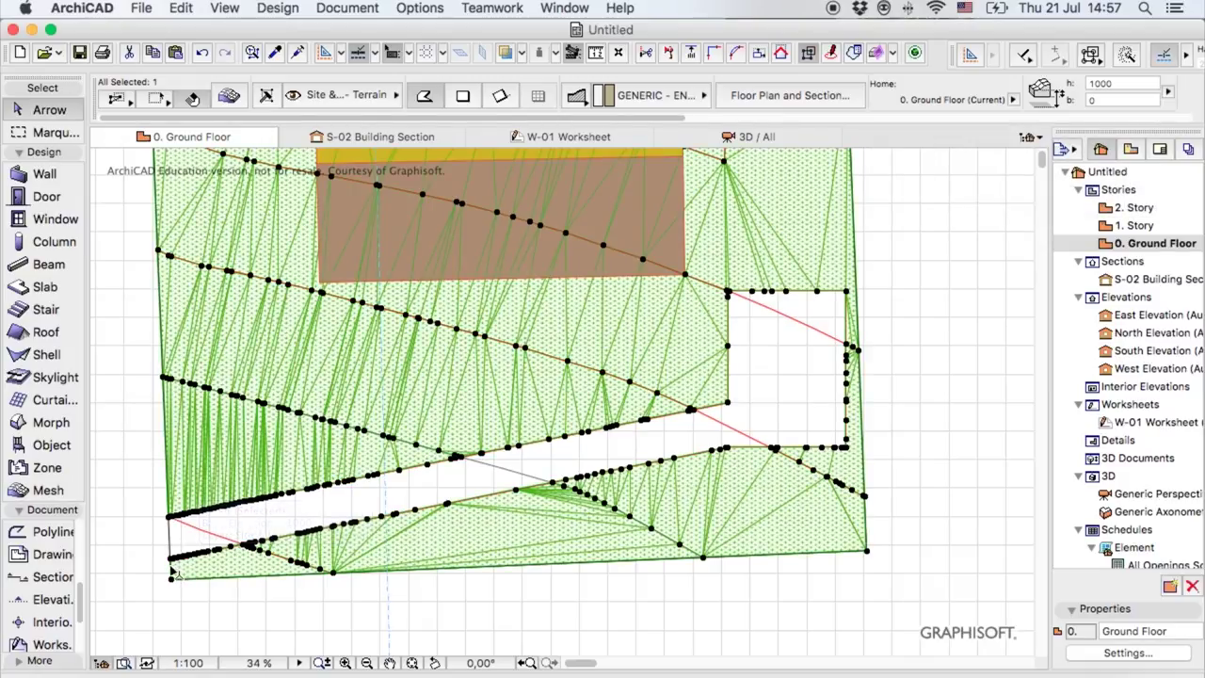
pyautogui.scroll(5, 175, 569)
pyautogui.scroll(3, 175, 569)
pyautogui.scroll(-4, 175, 570)
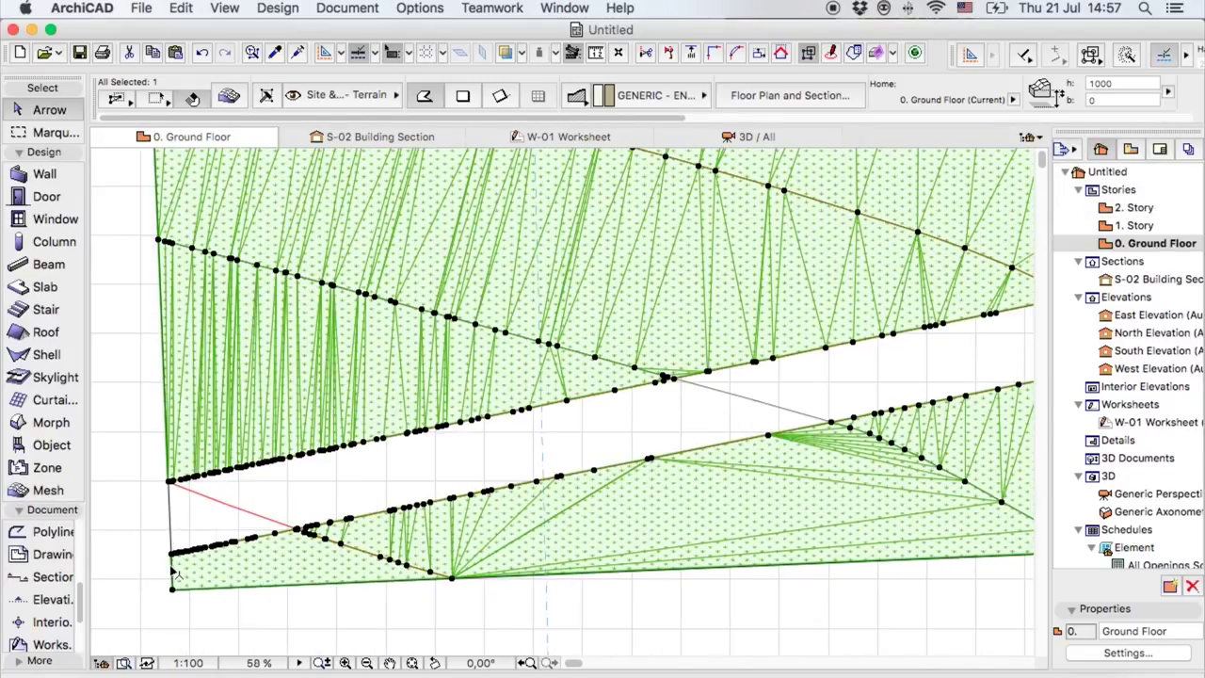
pyautogui.scroll(-3, 175, 569)
pyautogui.press('Escape')
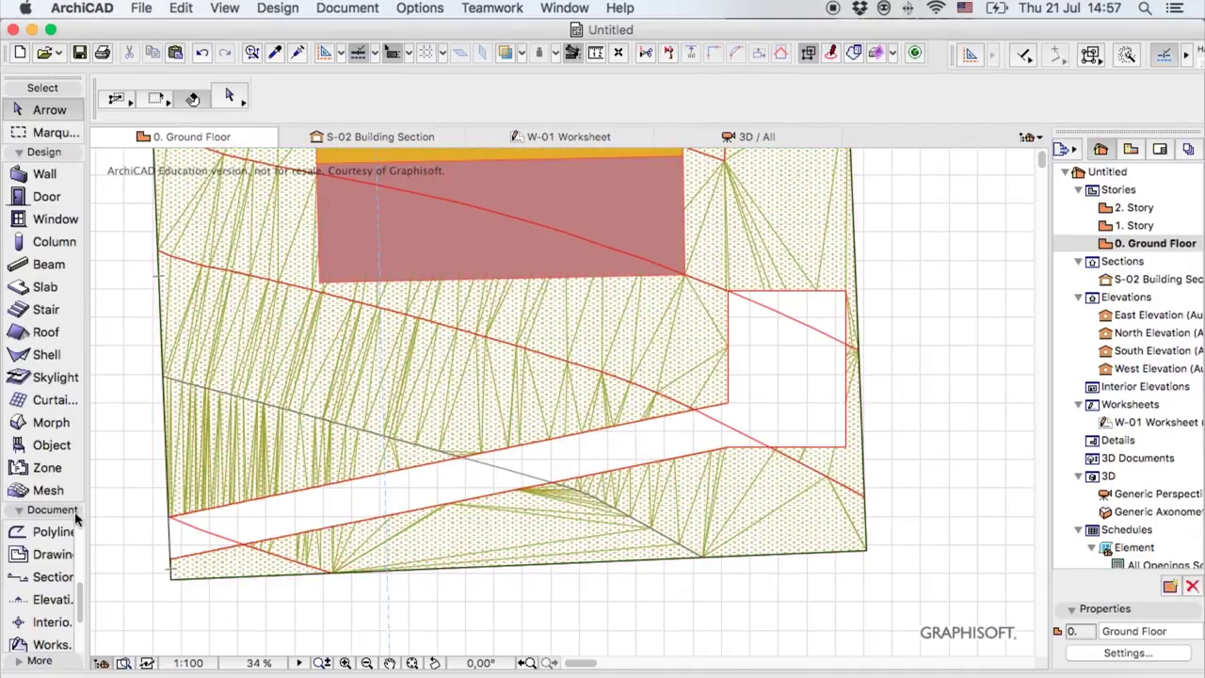
# - Set the default mesh's elevation relative to the Ground Floor story to -4000
pyautogui.click(48, 491)
pyautogui.click(227, 95)
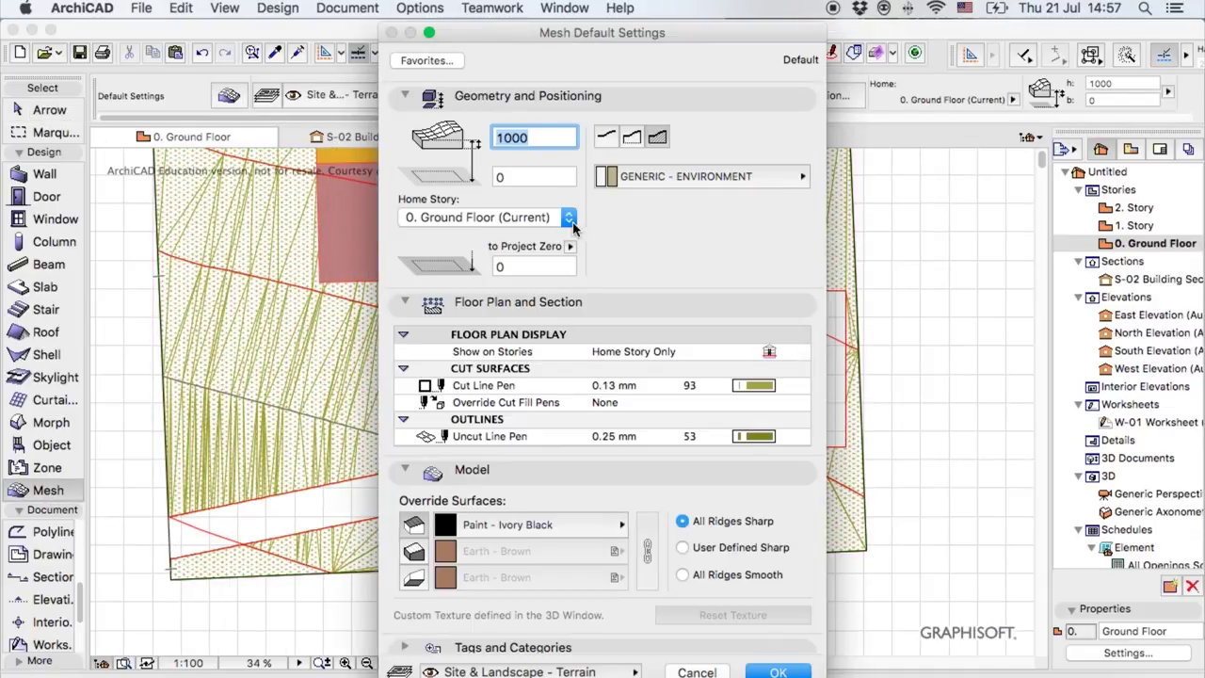
pyautogui.click(521, 177)
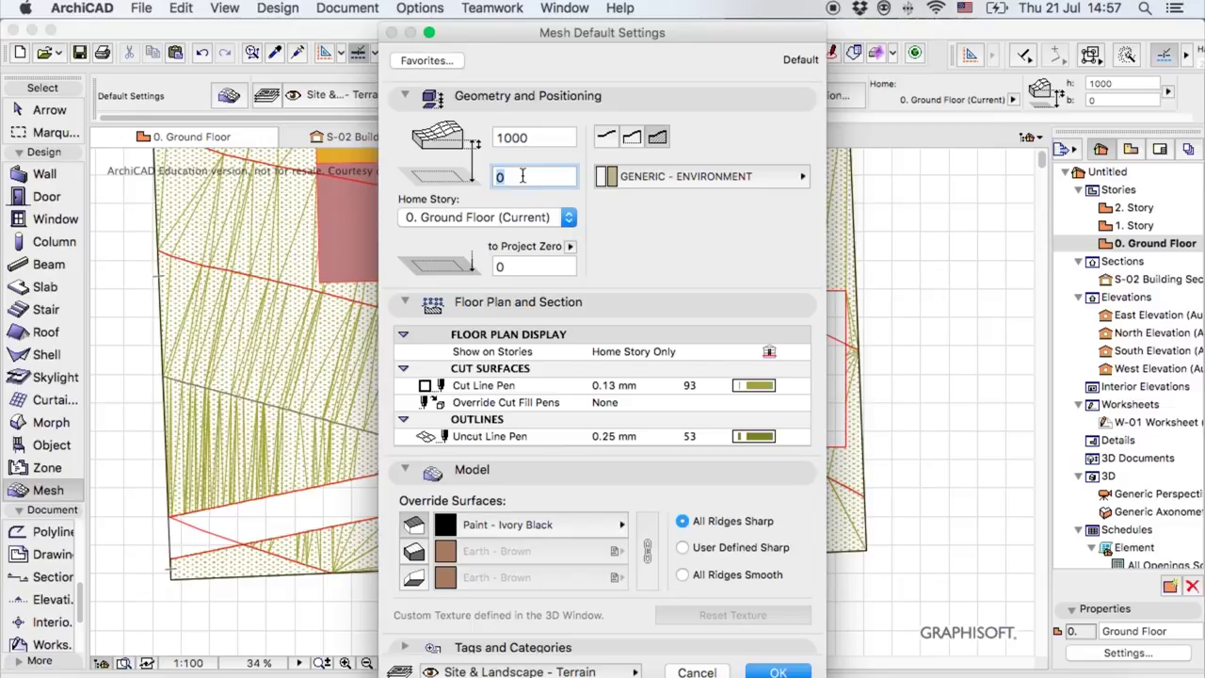
pyautogui.write('-4')
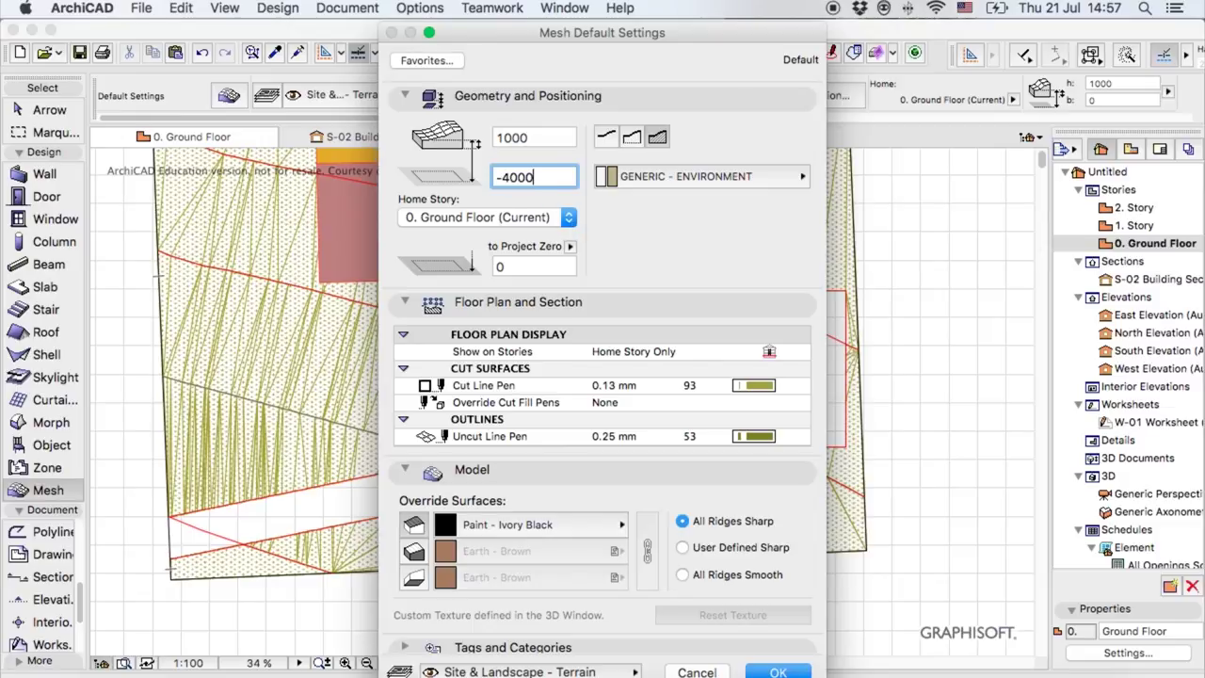
pyautogui.write('000')
pyautogui.press('Return')
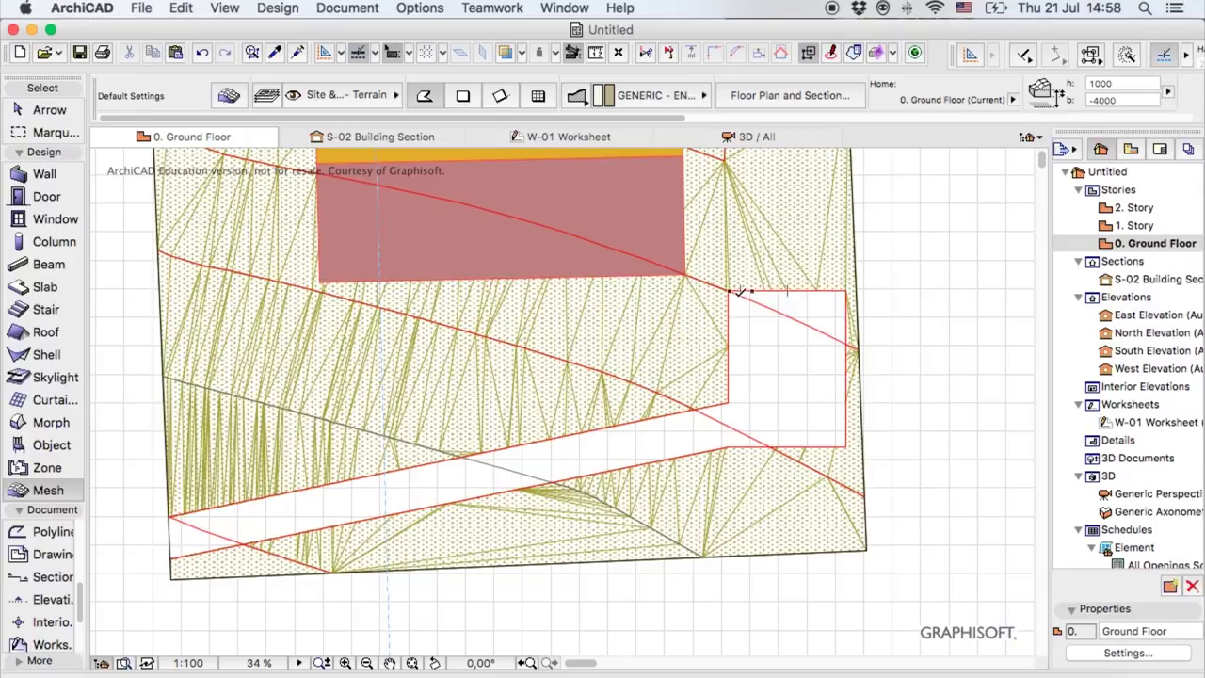
# - Check the terrain mesh point height at the building corner nearest the parking area, leaving the mesh unchanged and deselected
pyautogui.click(740, 291)
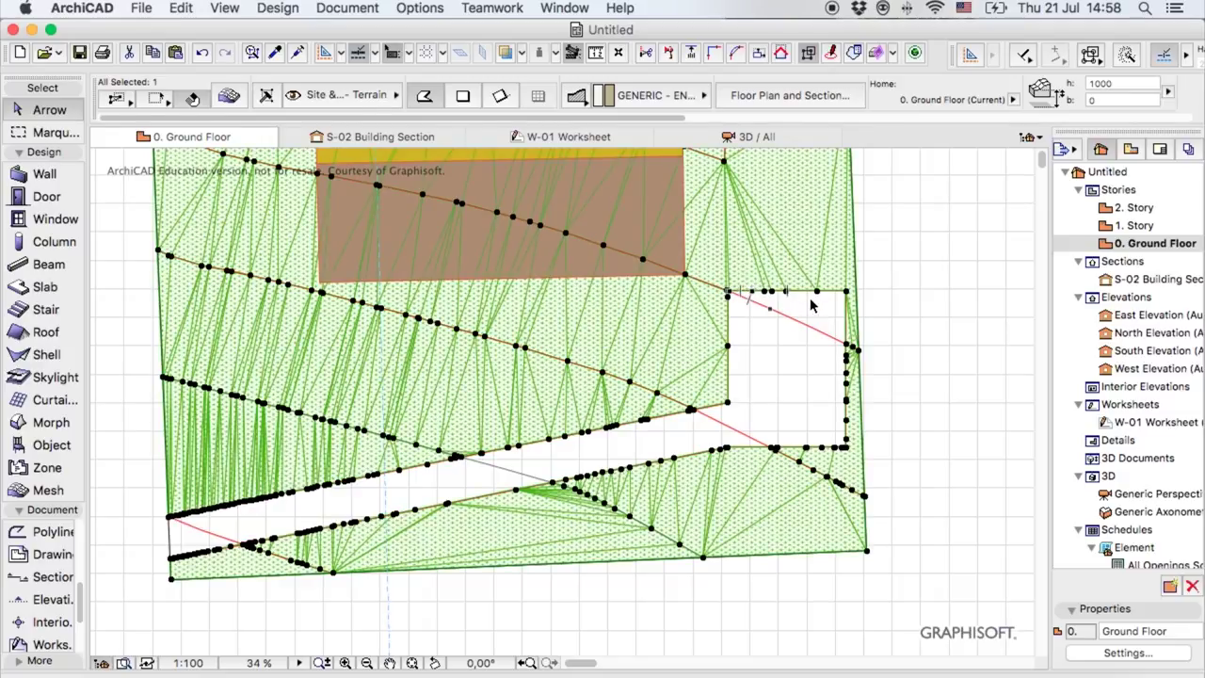
pyautogui.scroll(5, 812, 304)
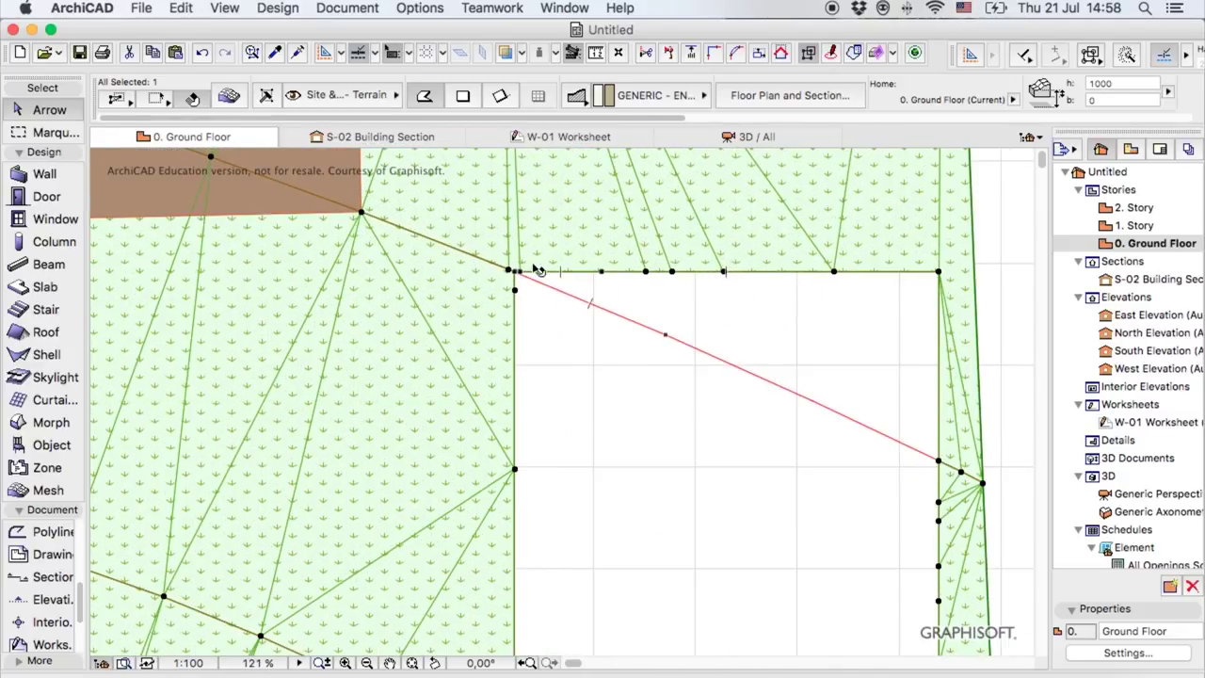
pyautogui.scroll(-6, 683, 301)
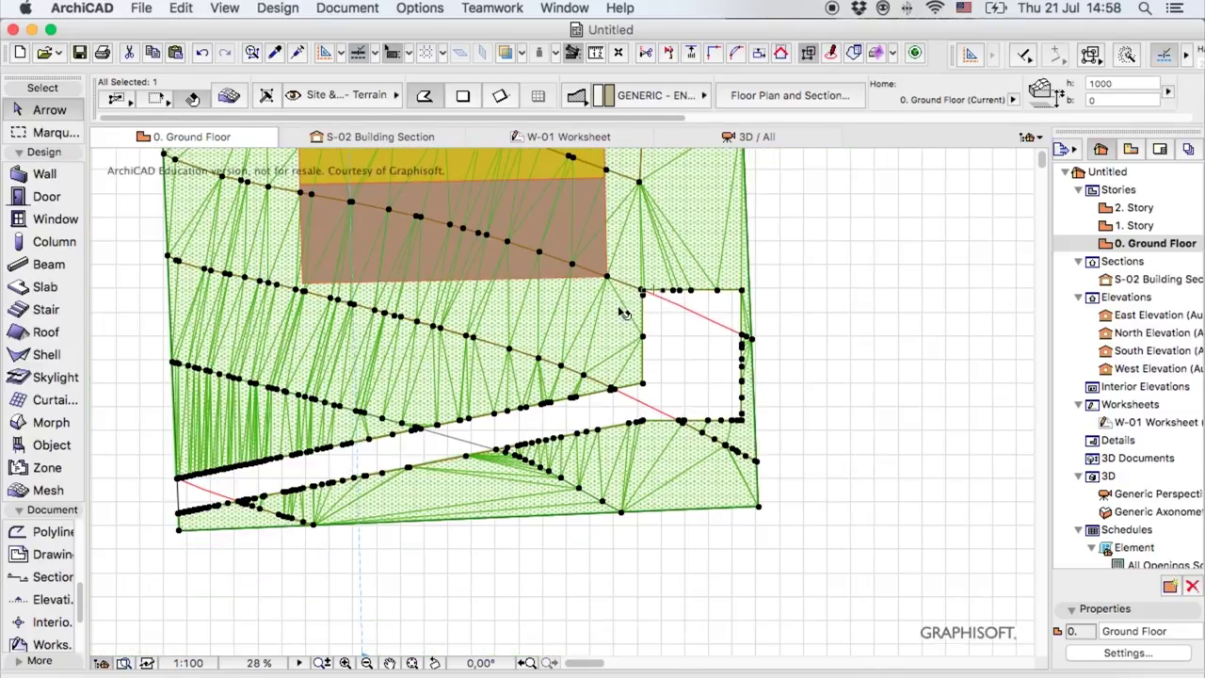
pyautogui.click(605, 278)
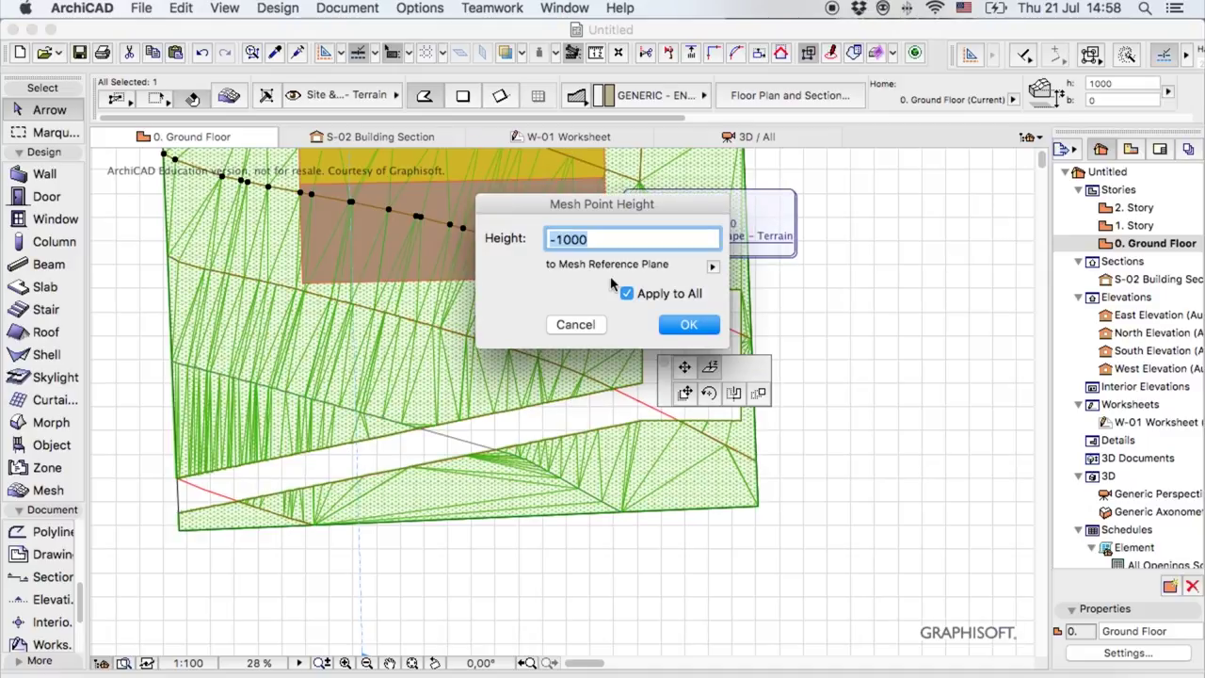
pyautogui.click(687, 325)
pyautogui.press('Escape')
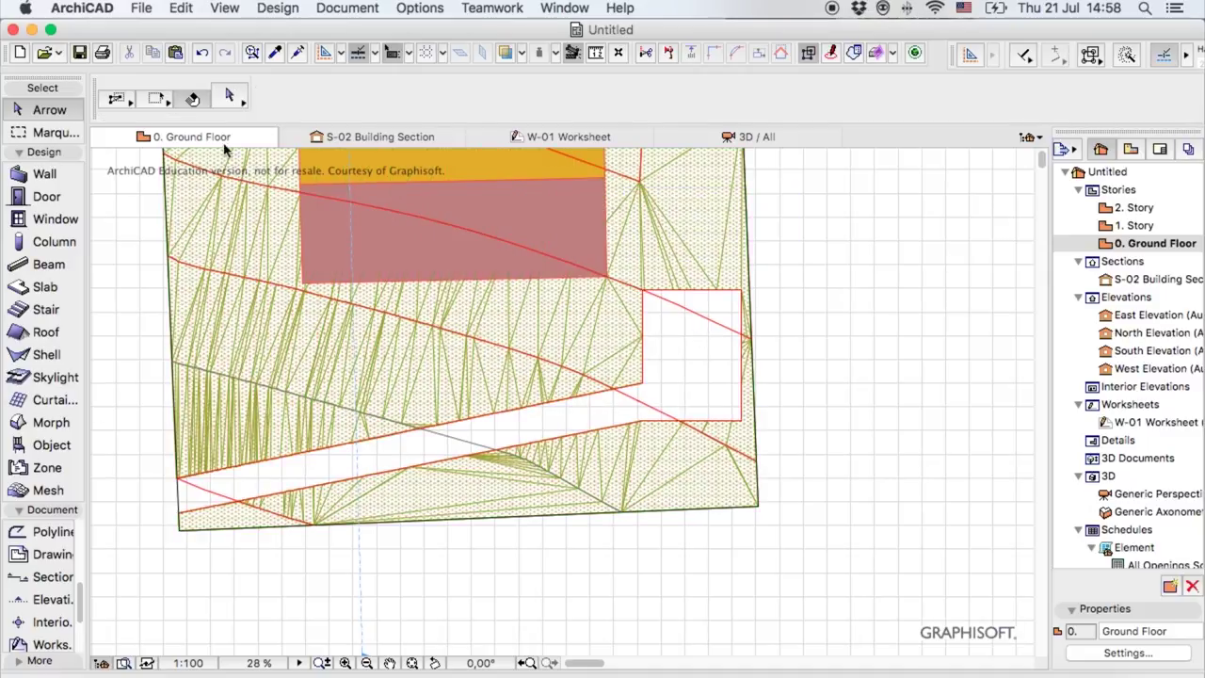
# - Set the default mesh's elevation relative to the Ground Floor story to -1000
pyautogui.click(47, 490)
pyautogui.click(227, 95)
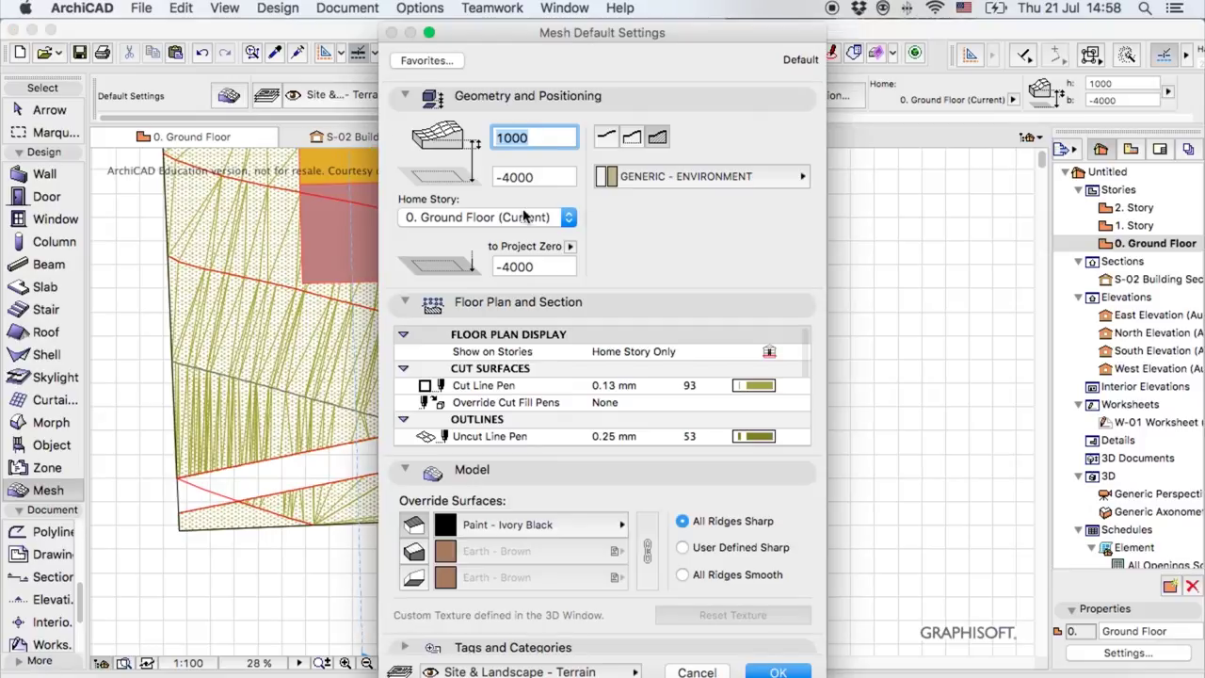
pyautogui.click(505, 177)
pyautogui.press('BackSpace')
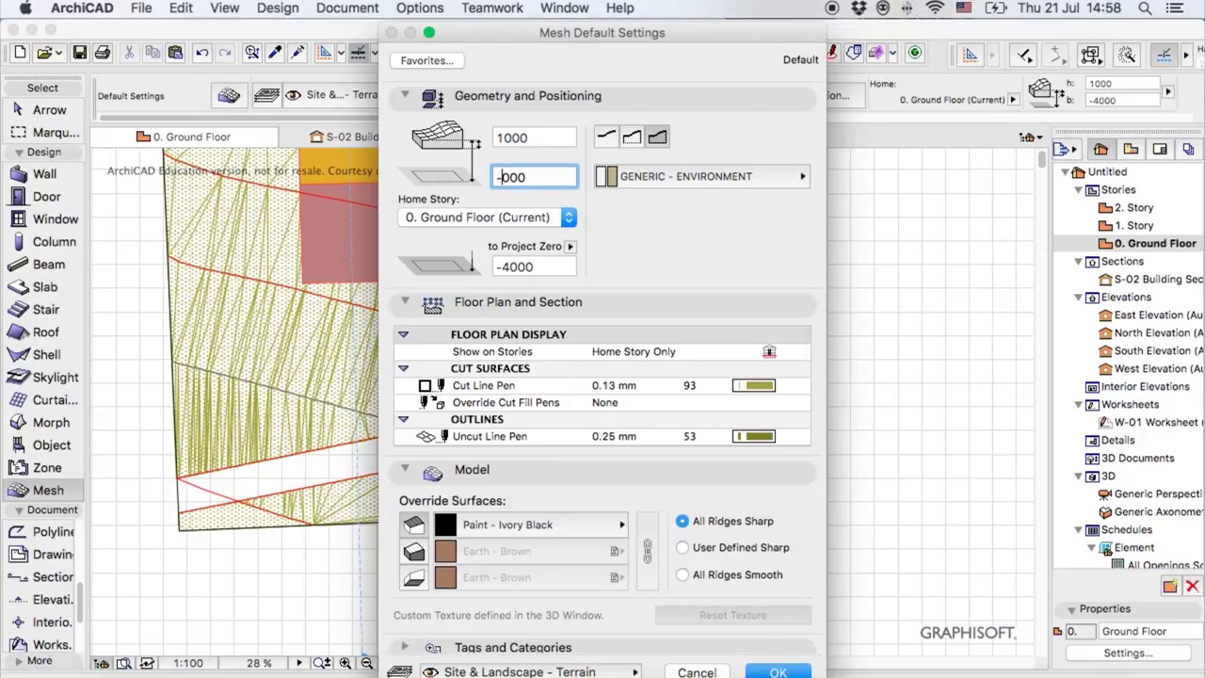
pyautogui.press('Return')
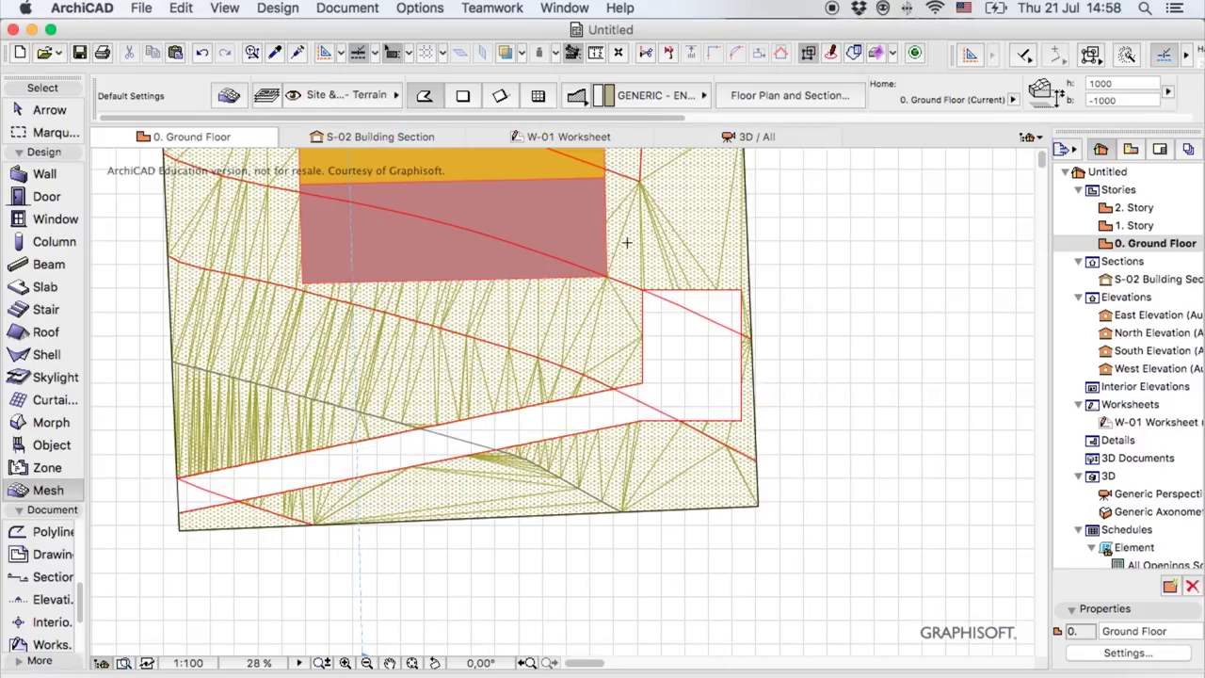
# - Draw a polygonal mesh along the corners of the cut-out parking rectangle and driveway strip, closing it at the starting corner
pyautogui.scroll(2, 716, 329)
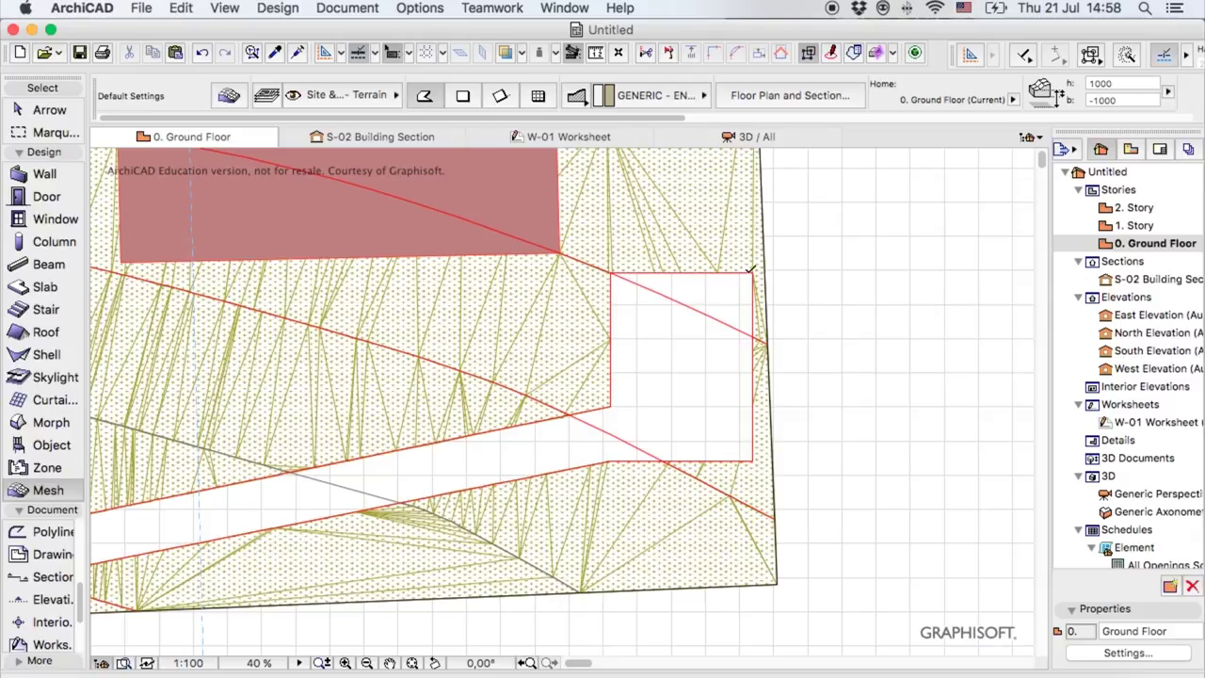
pyautogui.click(753, 272)
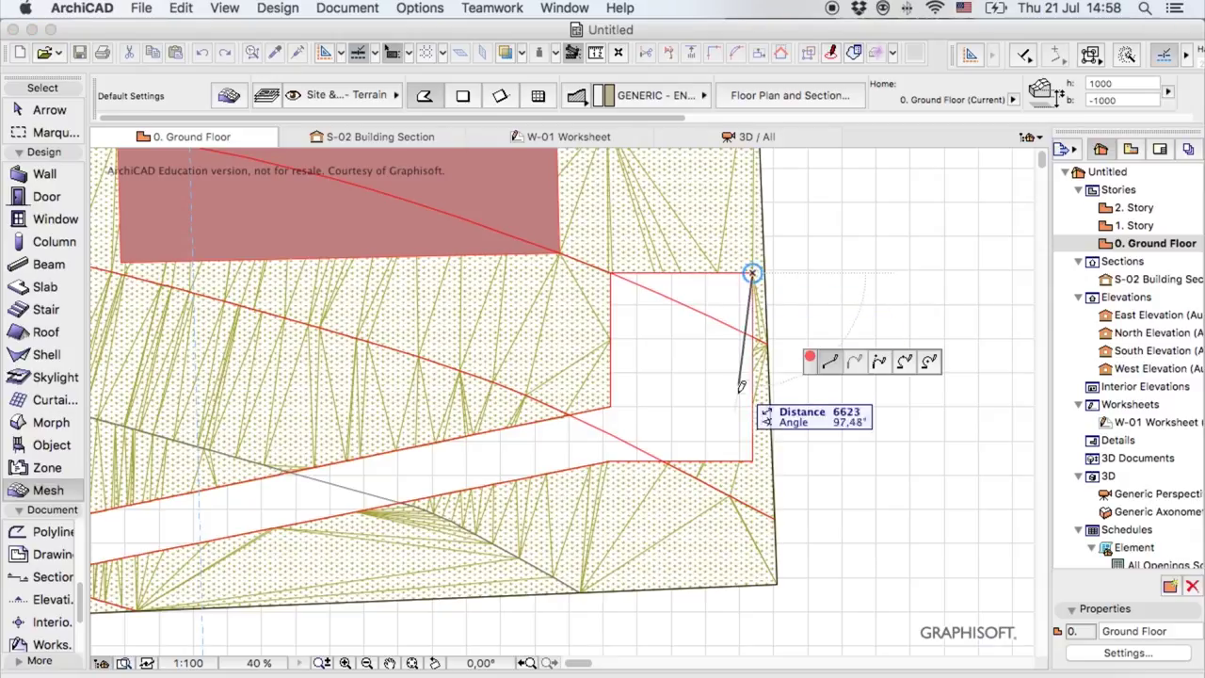
pyautogui.click(752, 461)
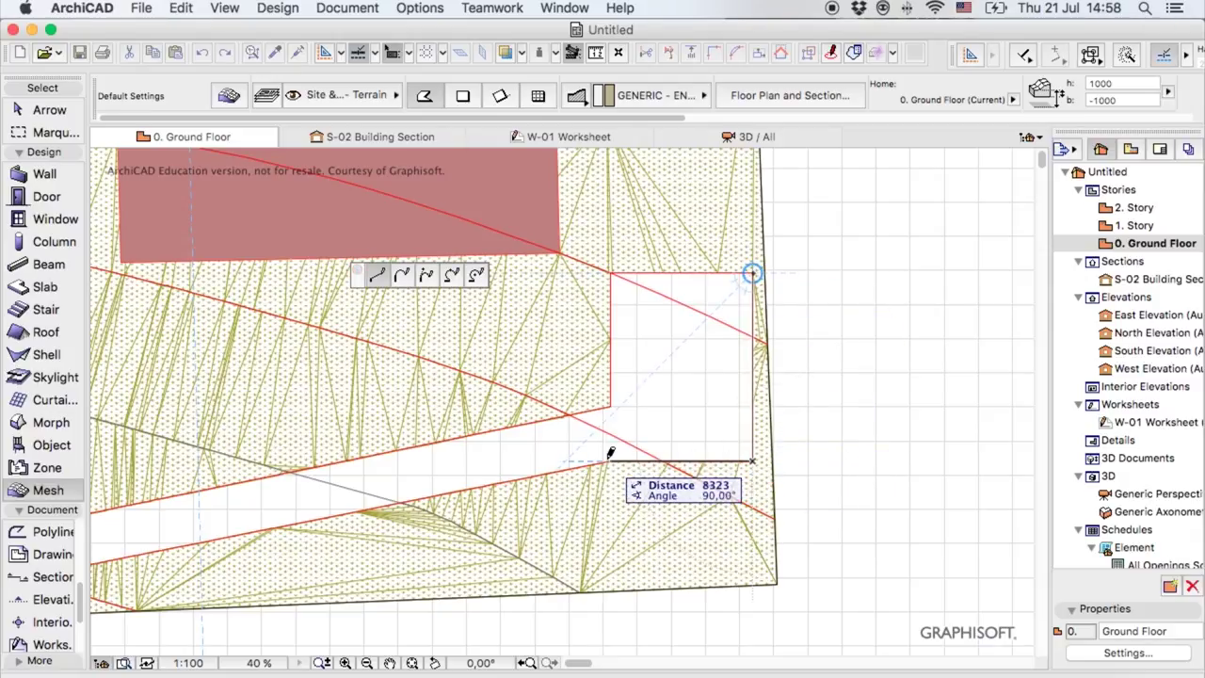
pyautogui.click(609, 459)
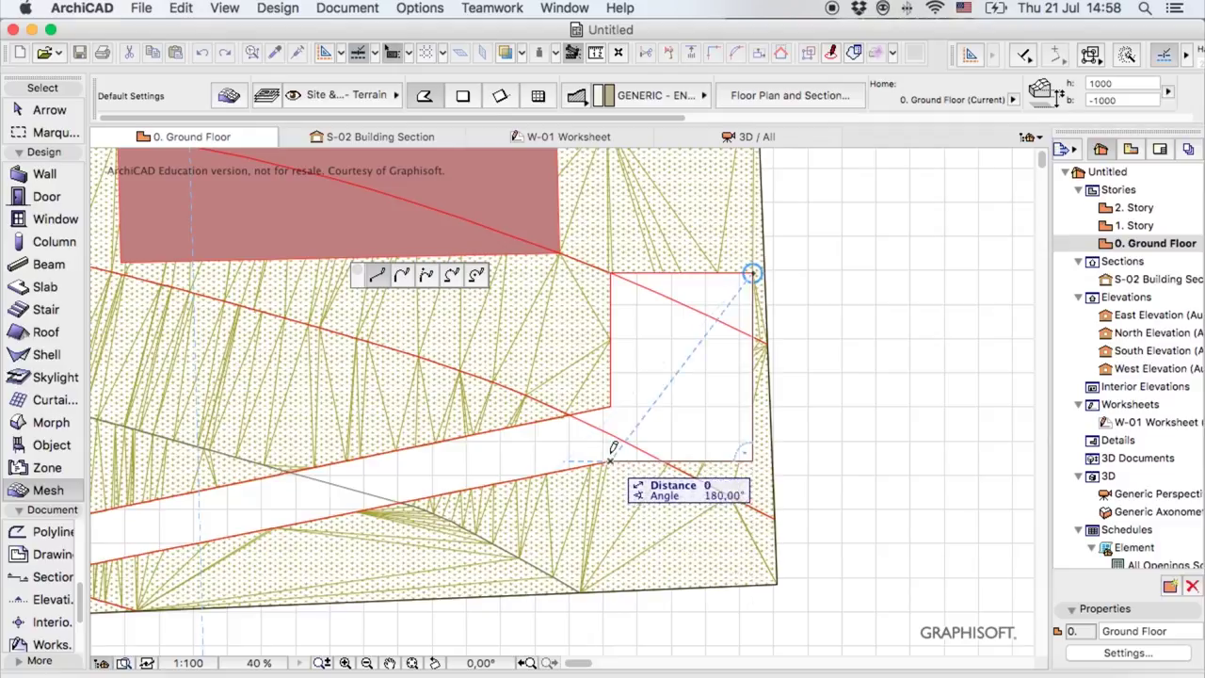
pyautogui.scroll(-4, 783, 282)
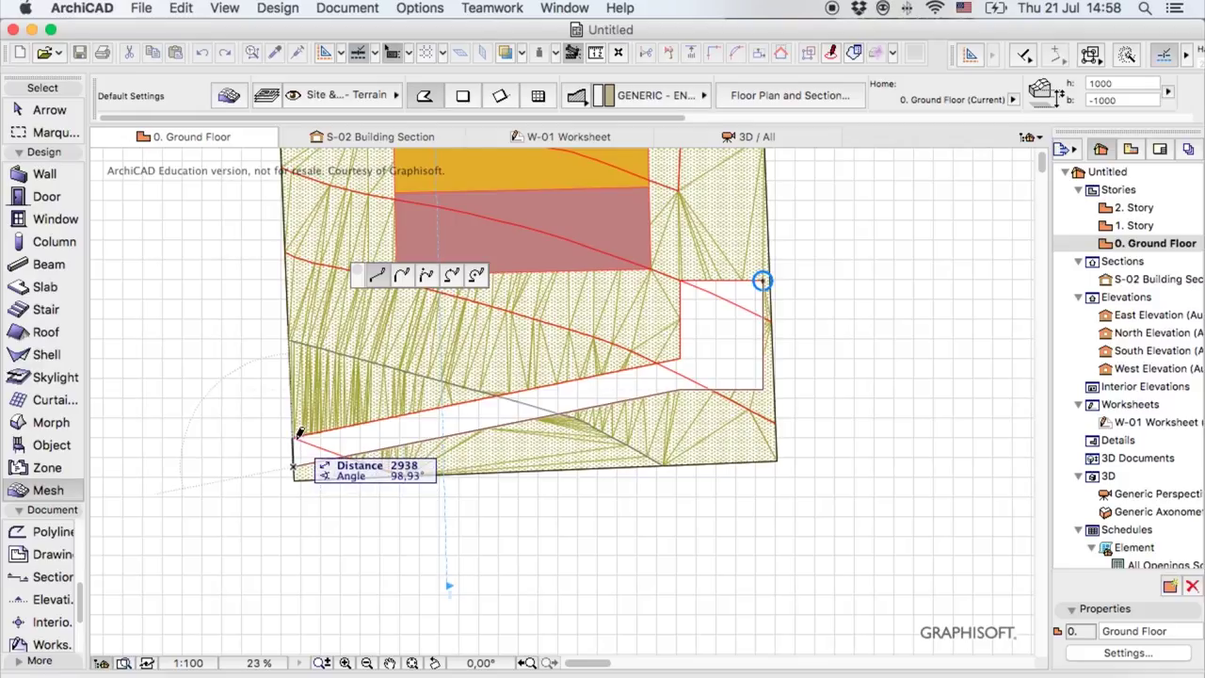
pyautogui.click(293, 437)
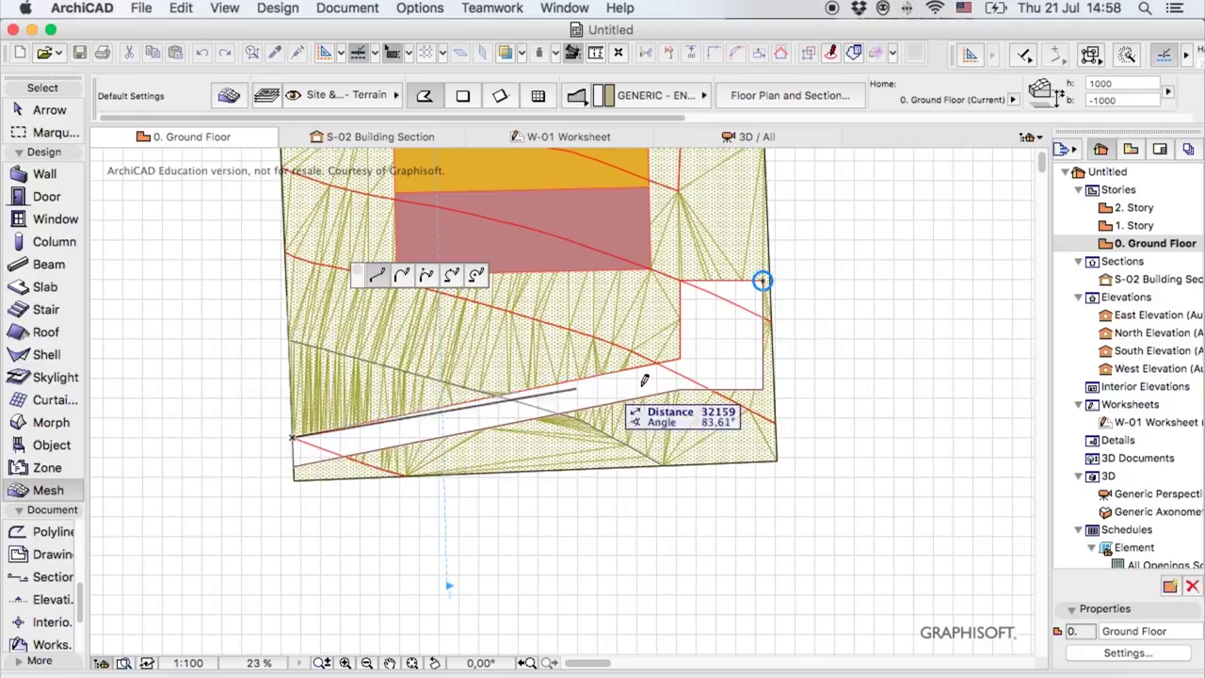
pyautogui.click(679, 358)
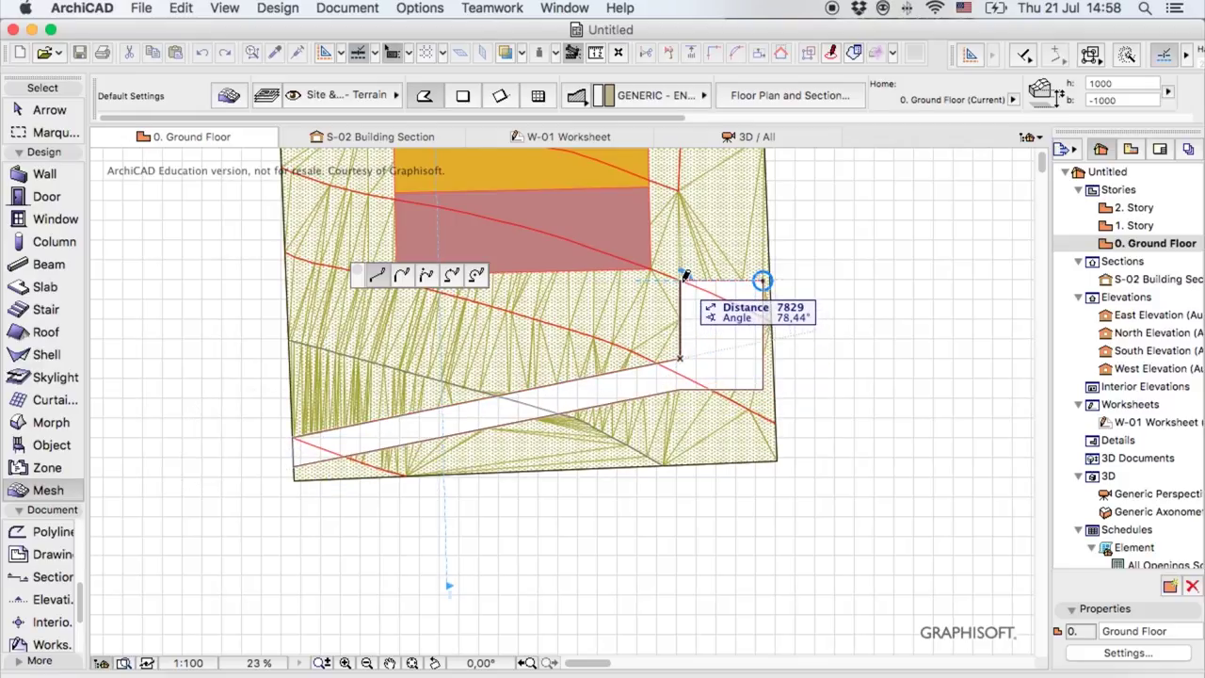
pyautogui.click(681, 280)
pyautogui.click(762, 279)
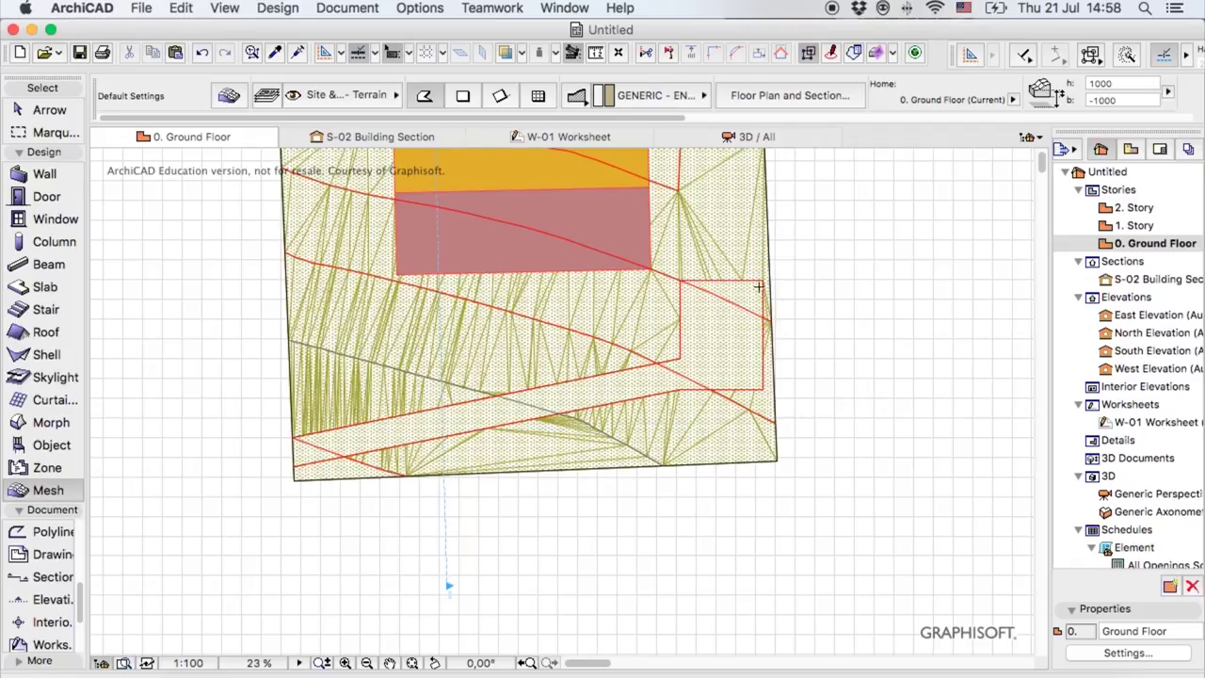
# - Select the new driveway mesh and examine in 3D how its level fits the surrounding terrain
pyautogui.press('Escape')
pyautogui.click(735, 349)
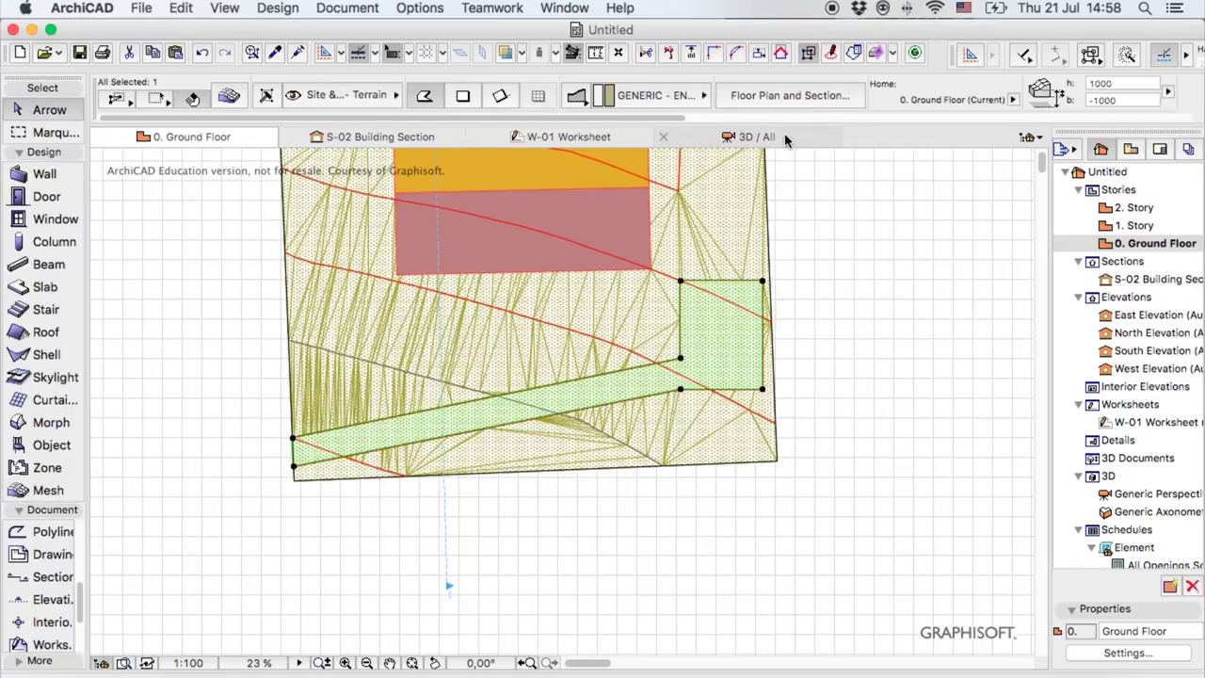
pyautogui.click(751, 137)
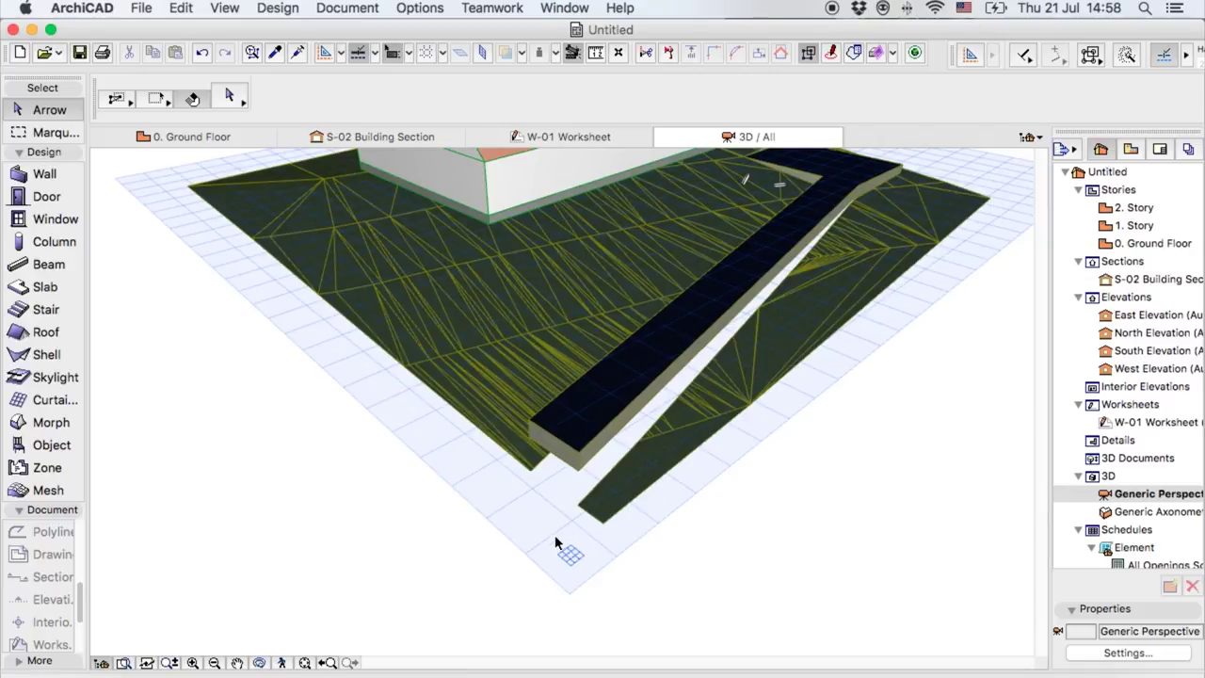
pyautogui.scroll(5, 888, 197)
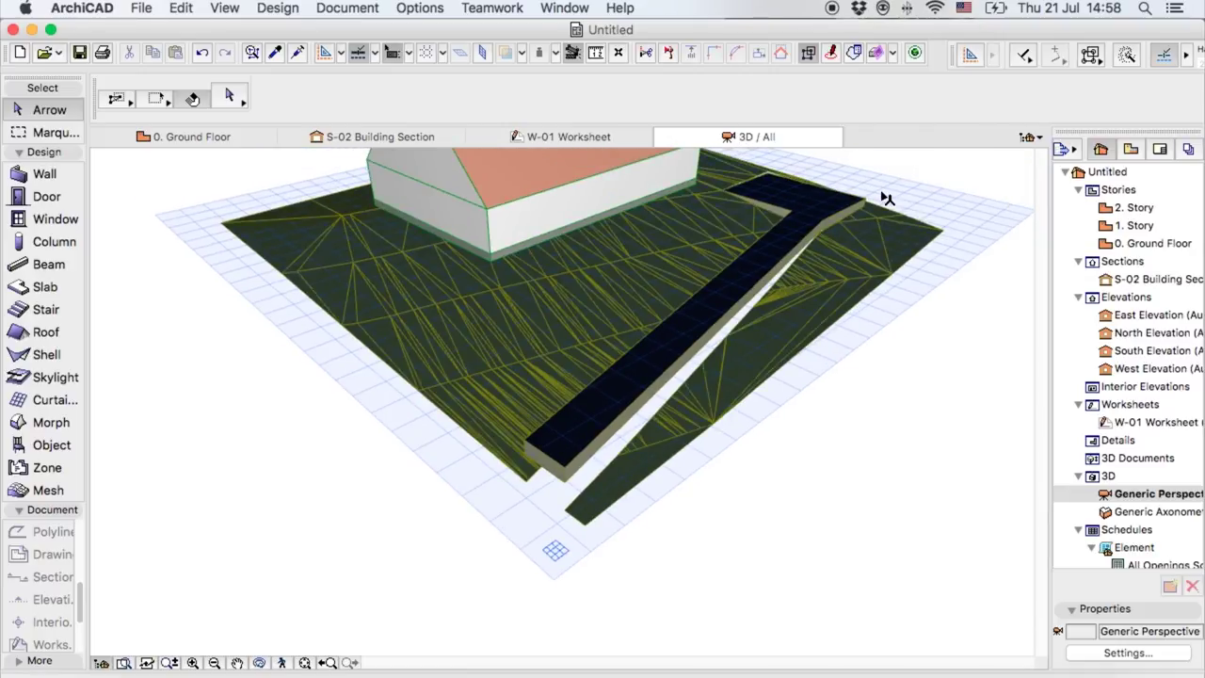
pyautogui.scroll(5, 853, 225)
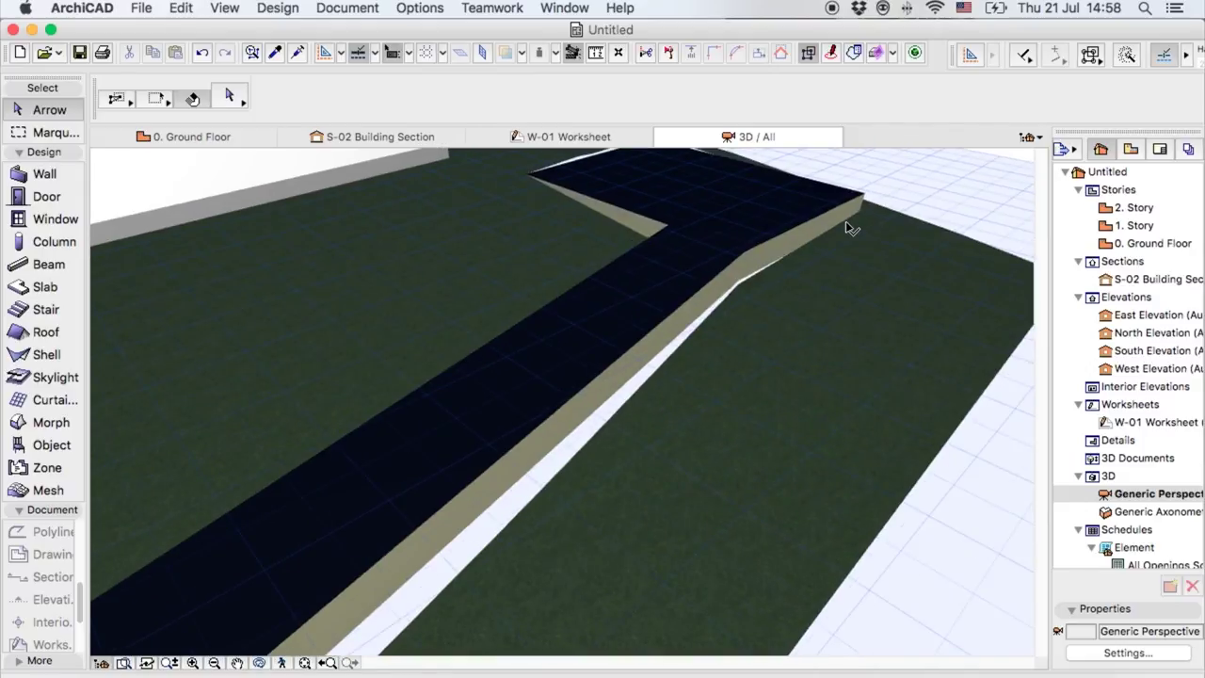
pyautogui.scroll(-1, 851, 227)
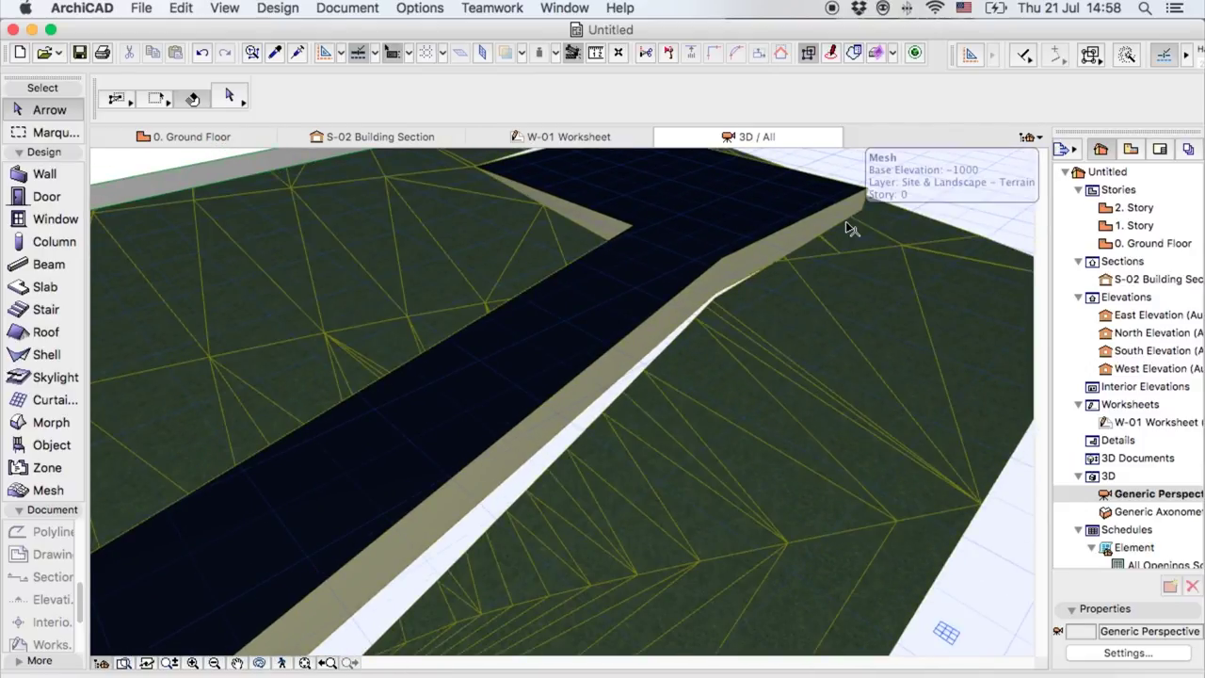
pyautogui.scroll(-1, 762, 339)
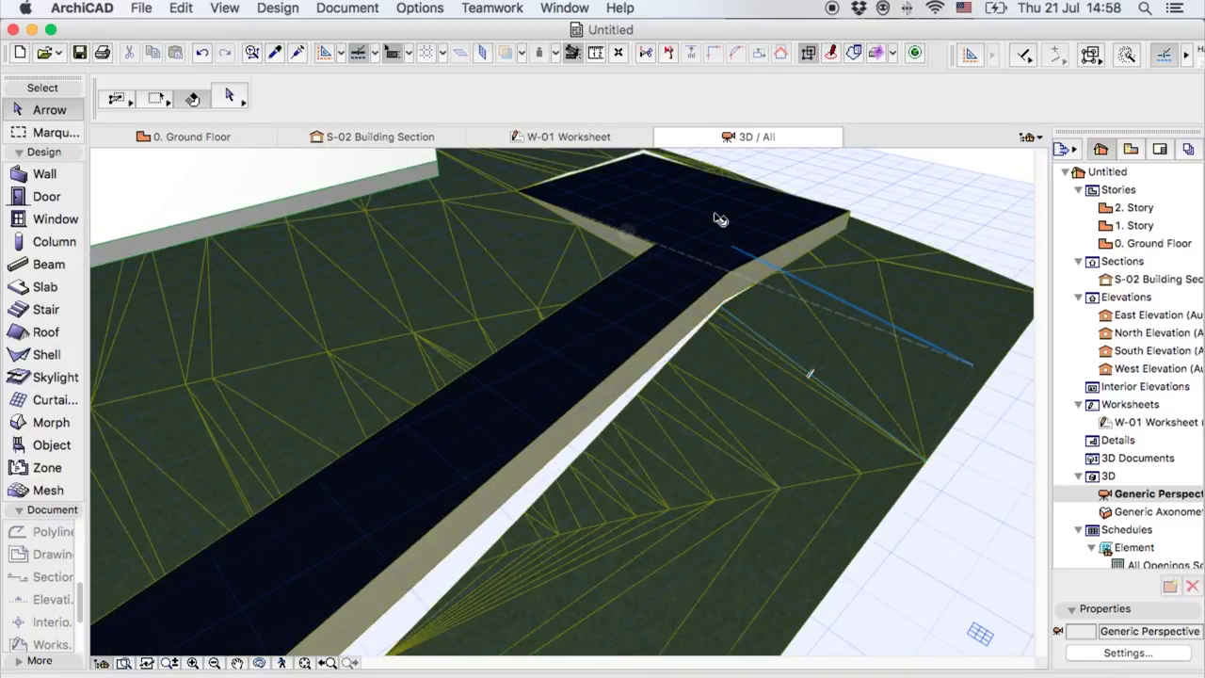
# - On the ground floor plan, set the driveway mesh's upper corner point at the strip's far left end to -3000 and check it in 3D
pyautogui.click(229, 137)
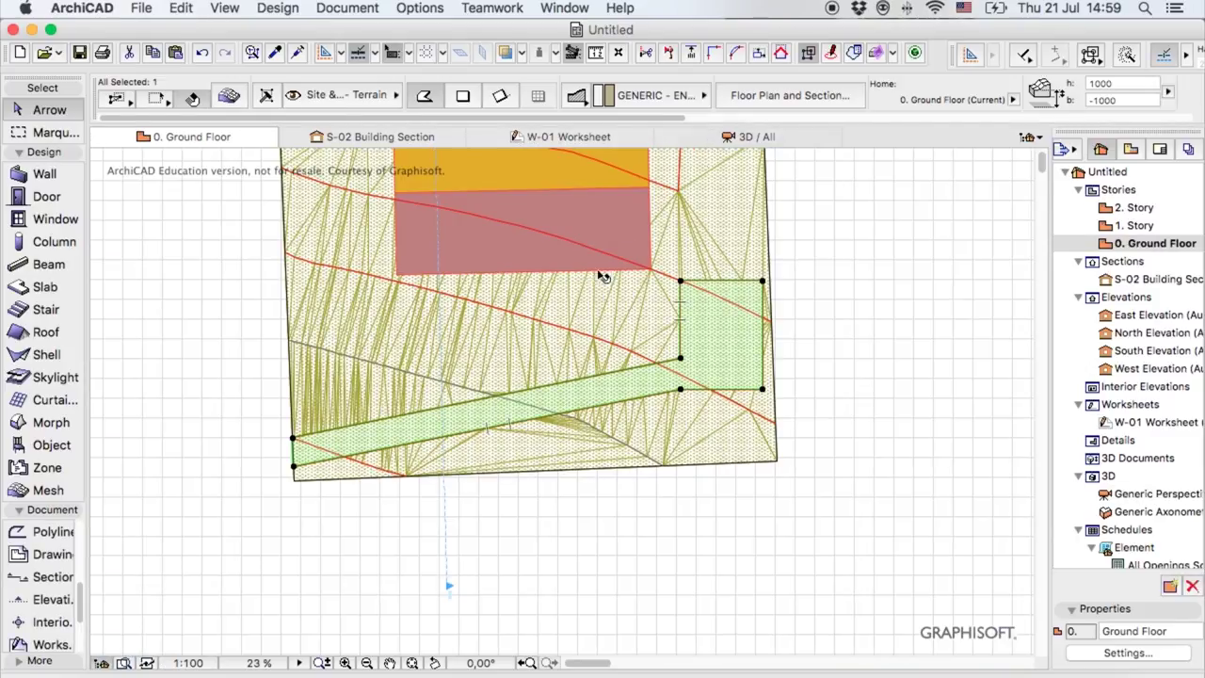
pyautogui.click(294, 440)
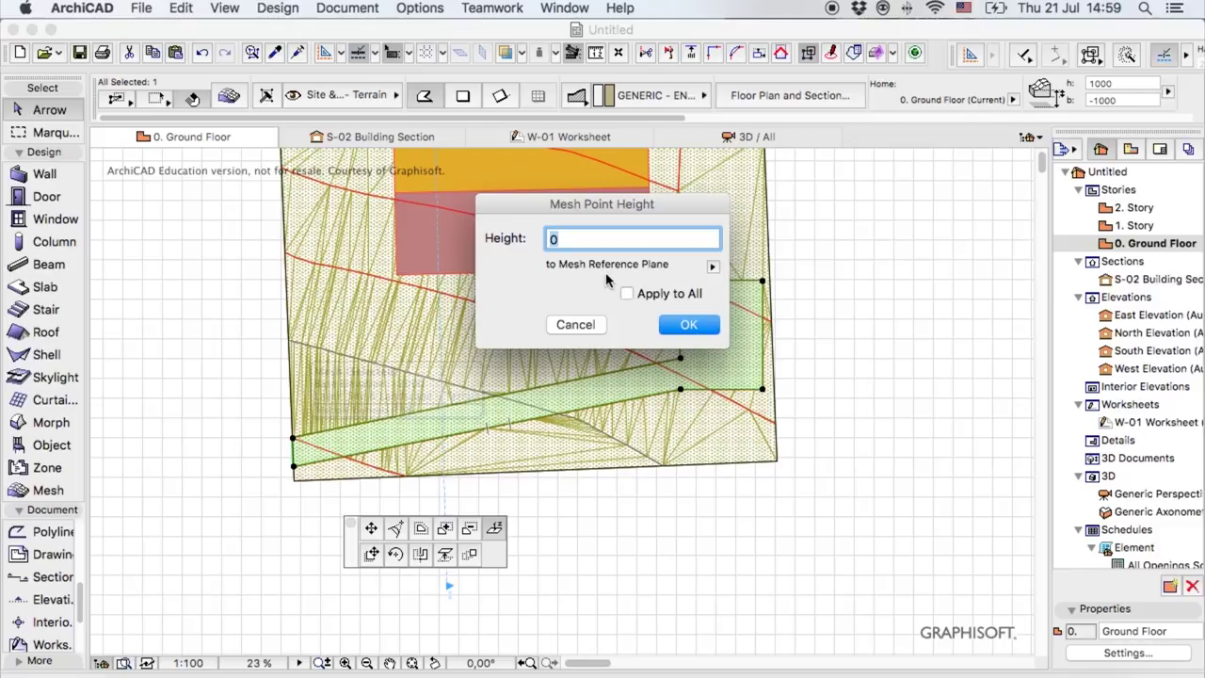
pyautogui.write('-3000')
pyautogui.press('Return')
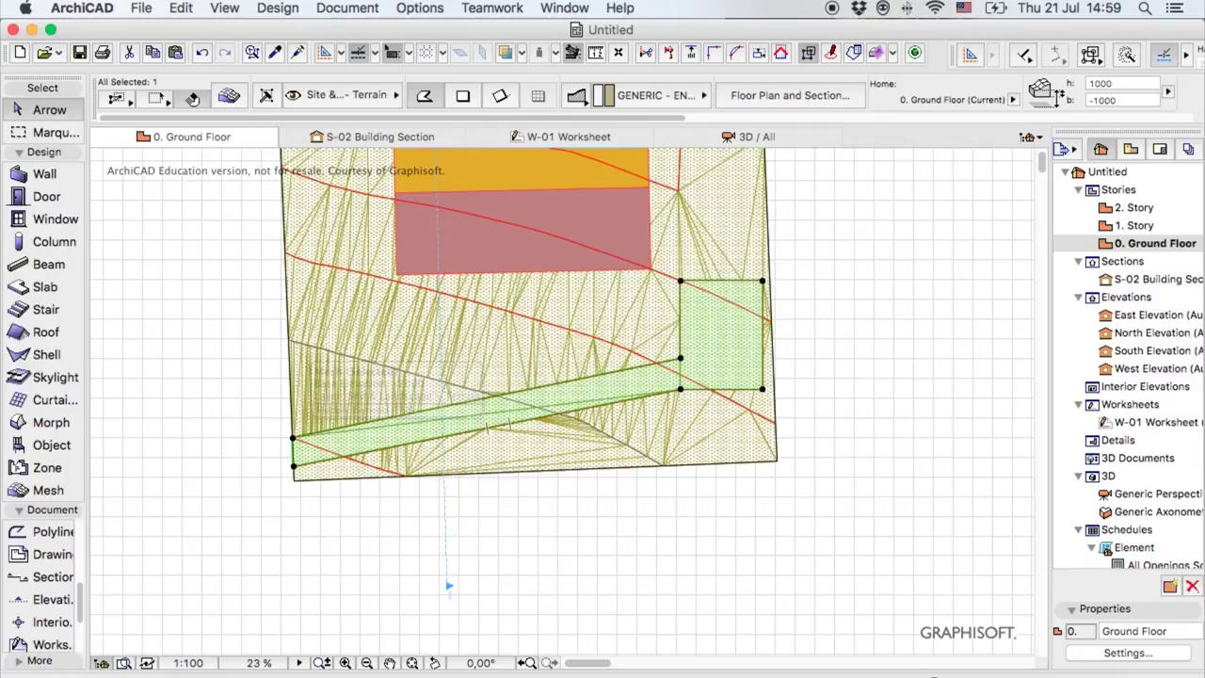
pyautogui.click(734, 139)
pyautogui.scroll(5, 801, 228)
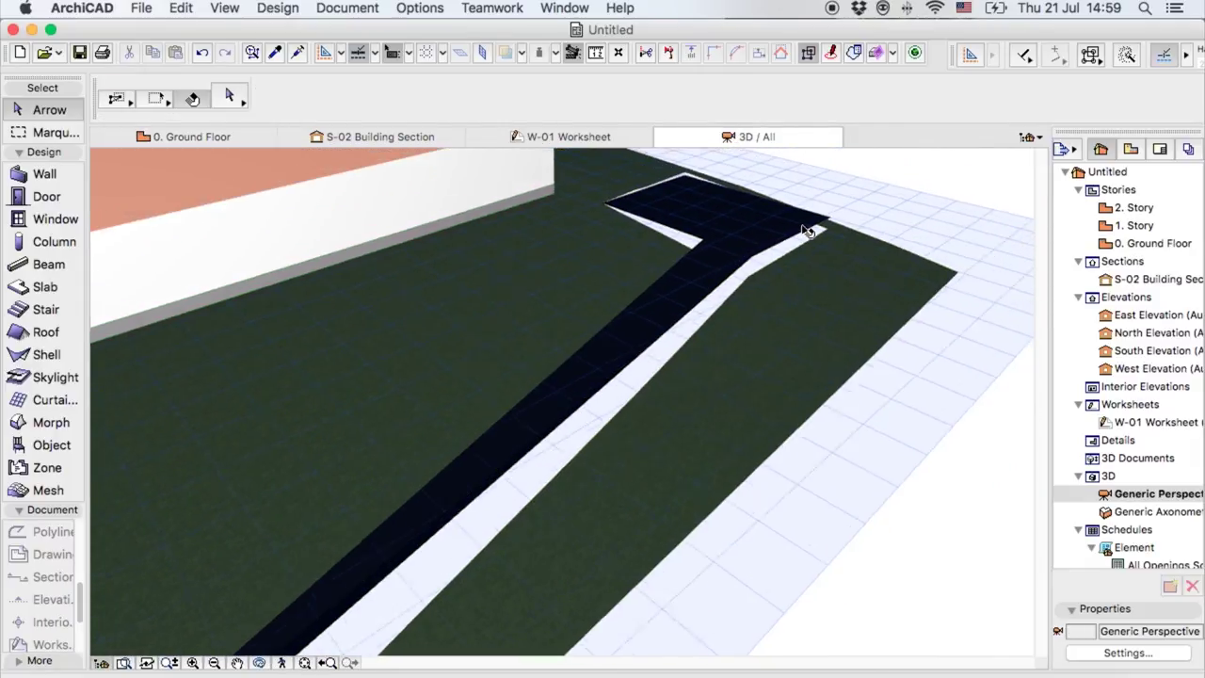
pyautogui.scroll(-8, 805, 229)
# - Set the driveway mesh's lower corner point at the strip's far left end to -3000 and check the slope in 3D
pyautogui.click(223, 136)
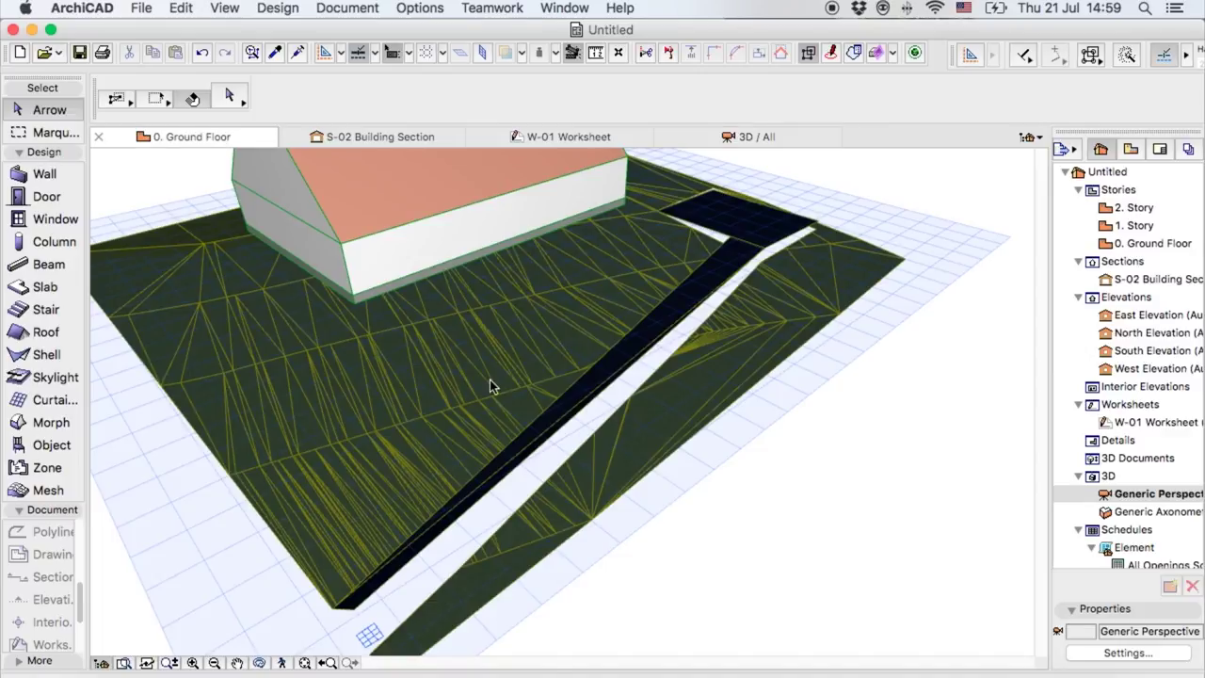
pyautogui.click(293, 465)
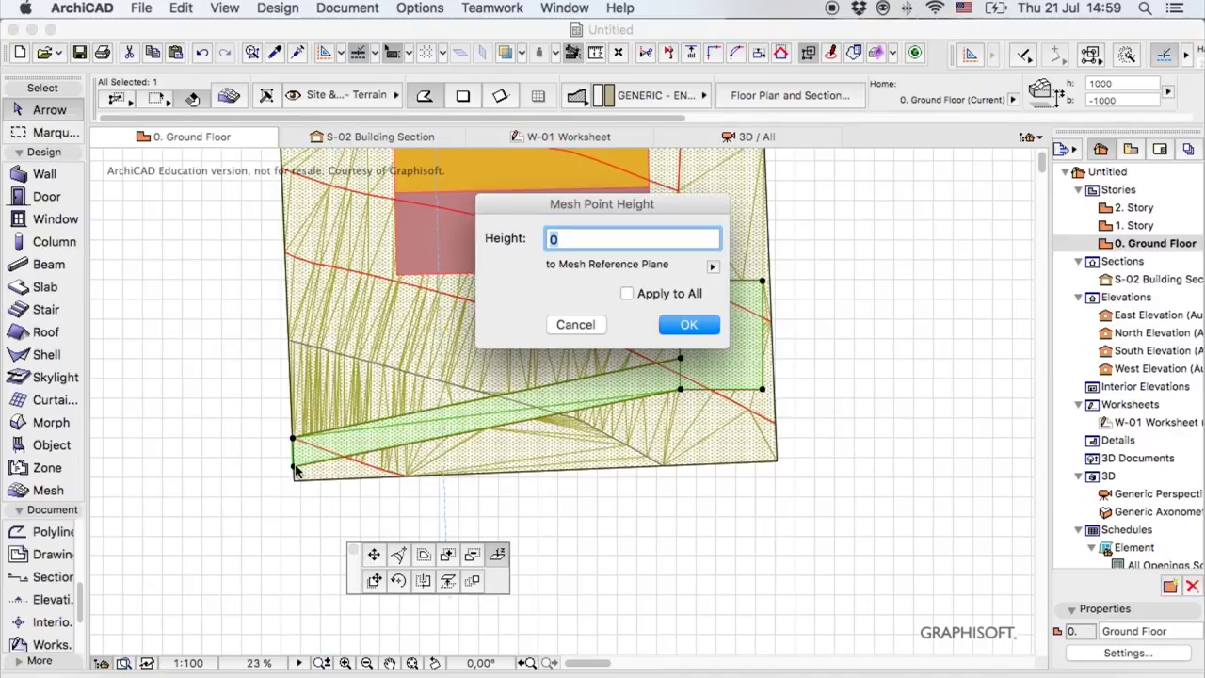
pyautogui.write('-3000')
pyautogui.press('Return')
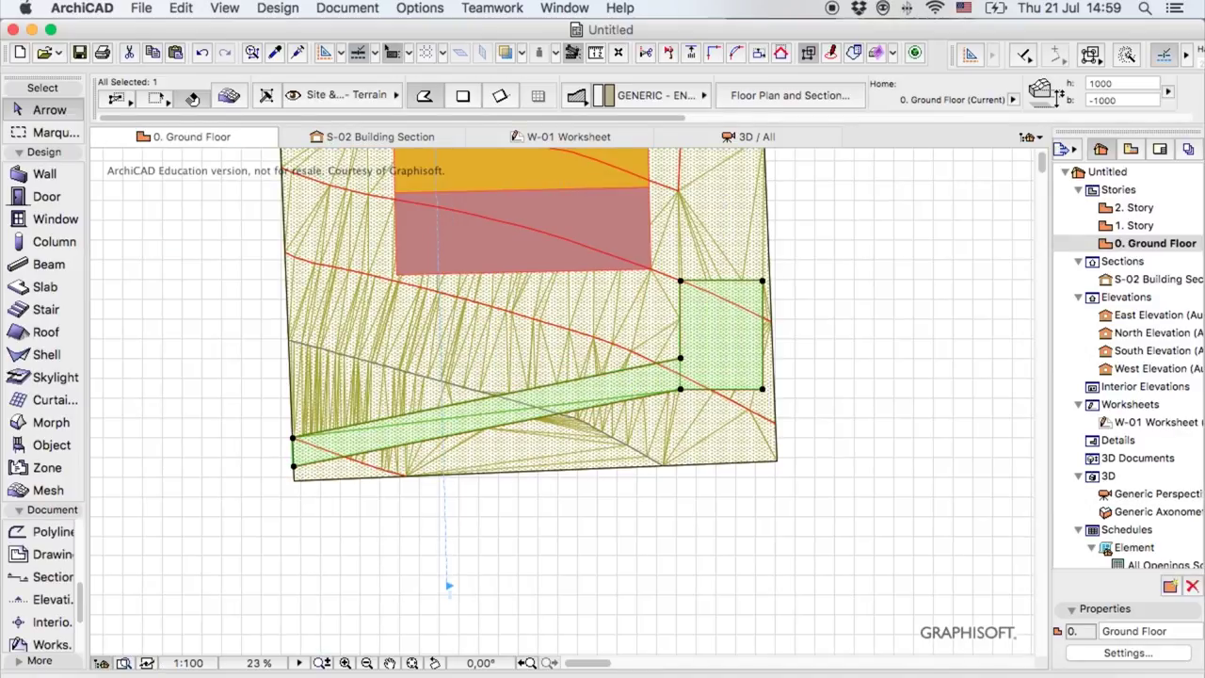
pyautogui.click(745, 138)
pyautogui.scroll(-2, 738, 306)
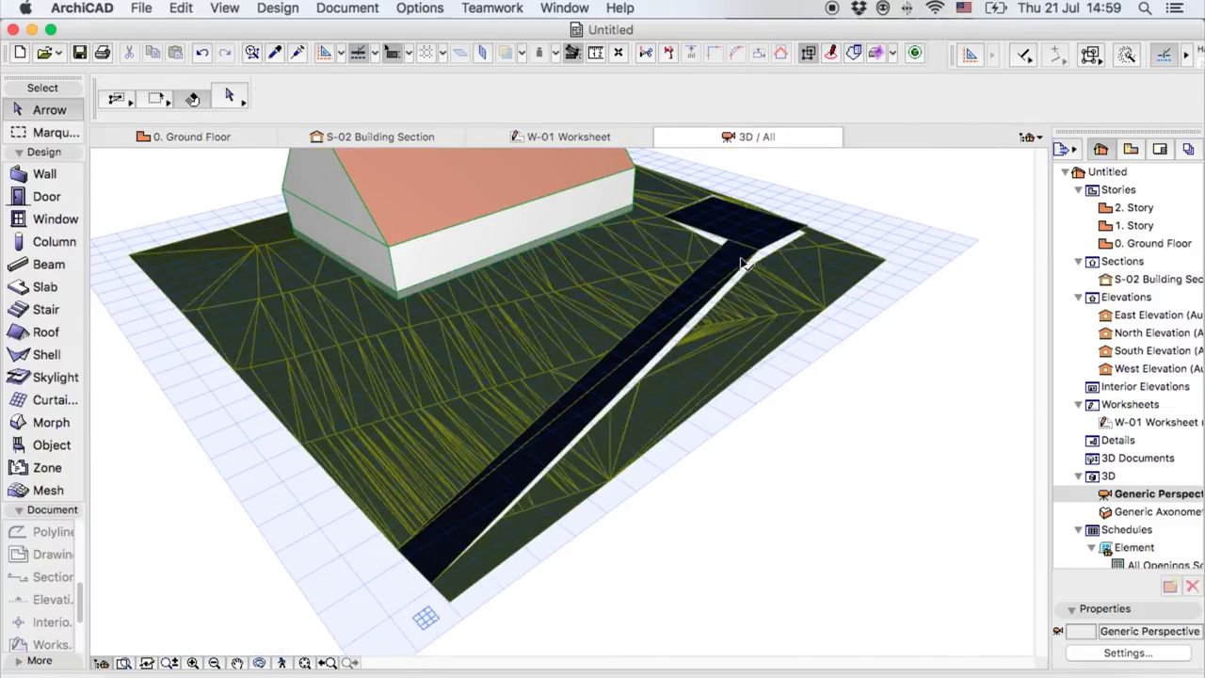
pyautogui.scroll(5, 753, 241)
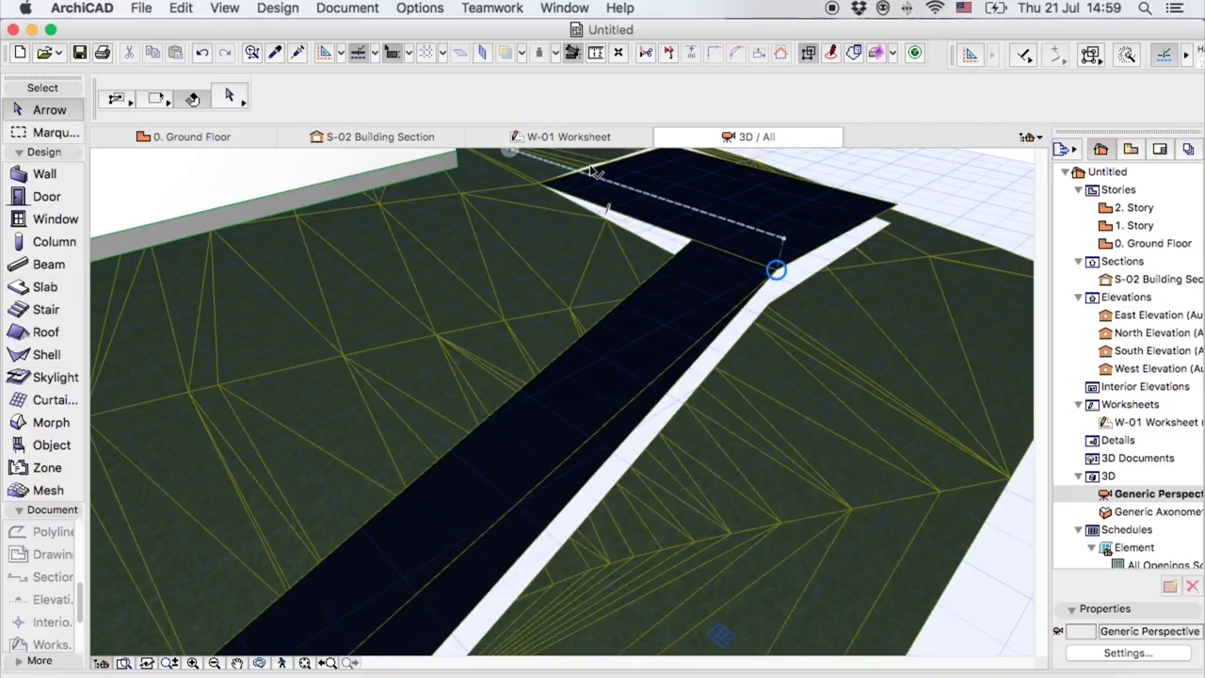
# - Copy the terrain mesh's point height at the lower corner where the driveway strip meets the parking rectangle
pyautogui.click(217, 138)
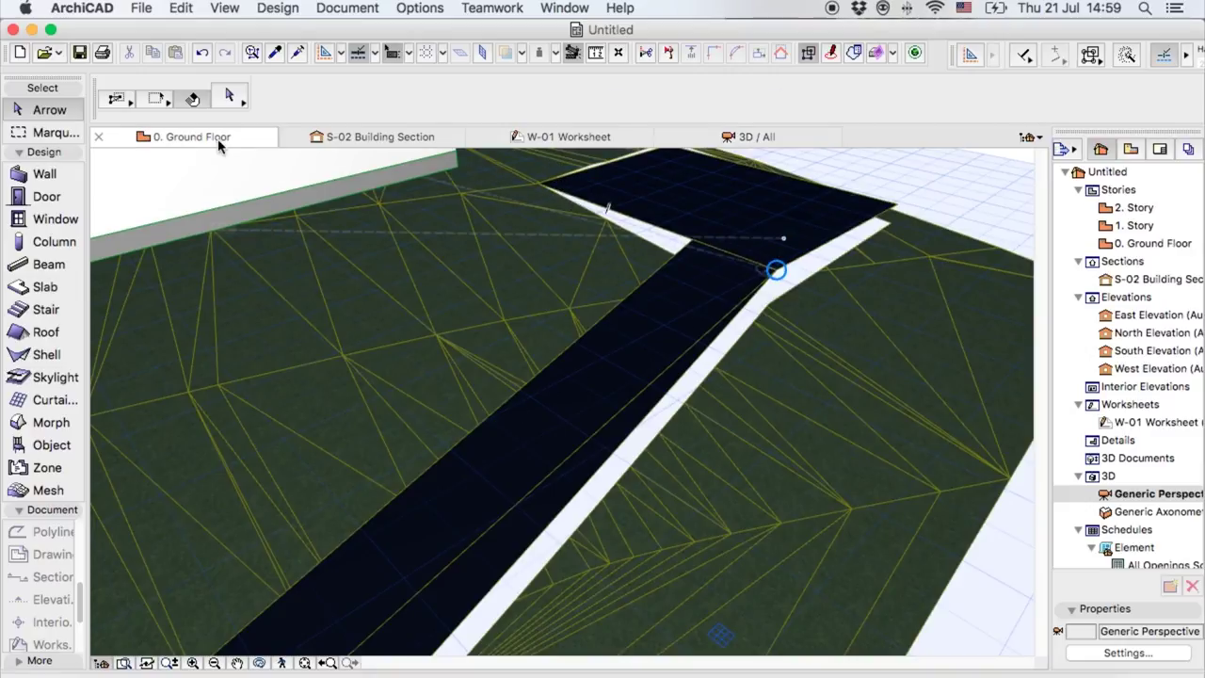
pyautogui.scroll(5, 677, 400)
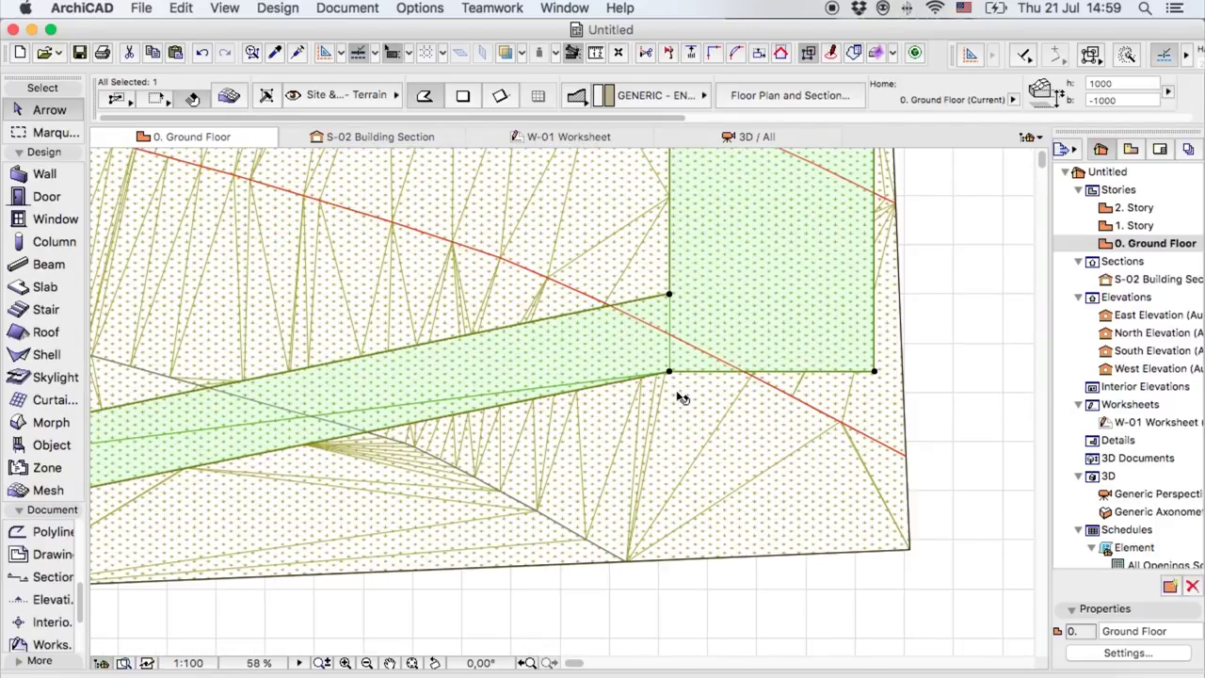
pyautogui.scroll(10, 680, 365)
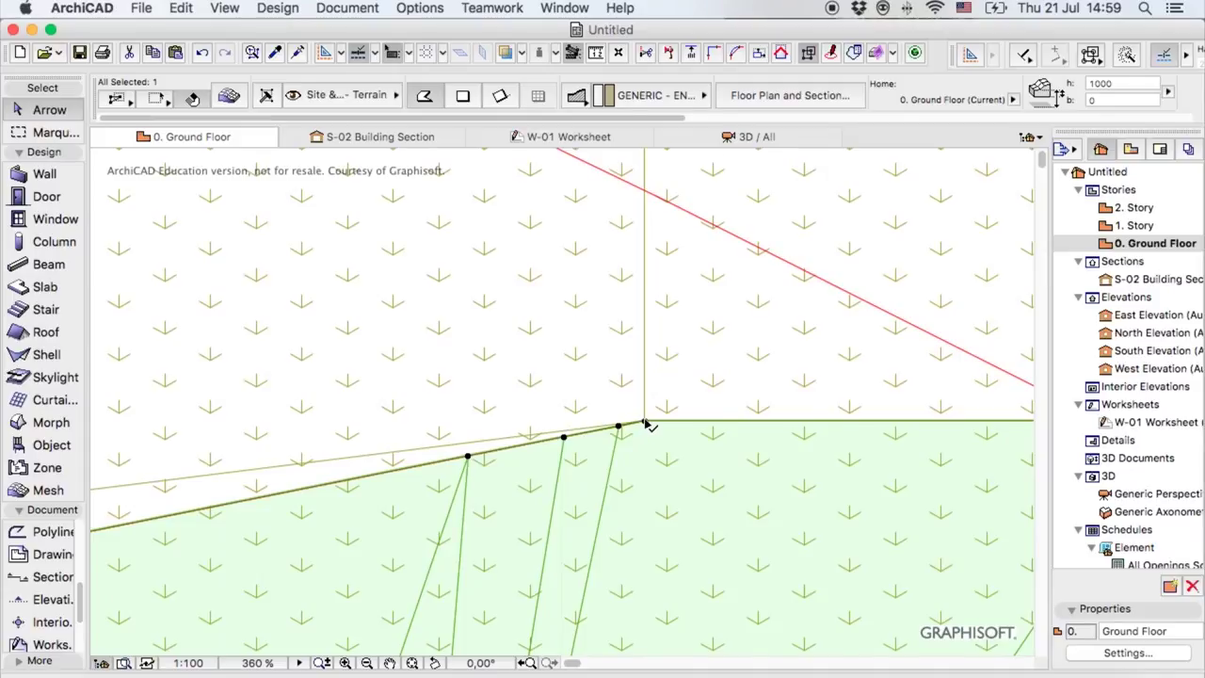
pyautogui.click(646, 423)
pyautogui.hotkey('ctrl', 'c')
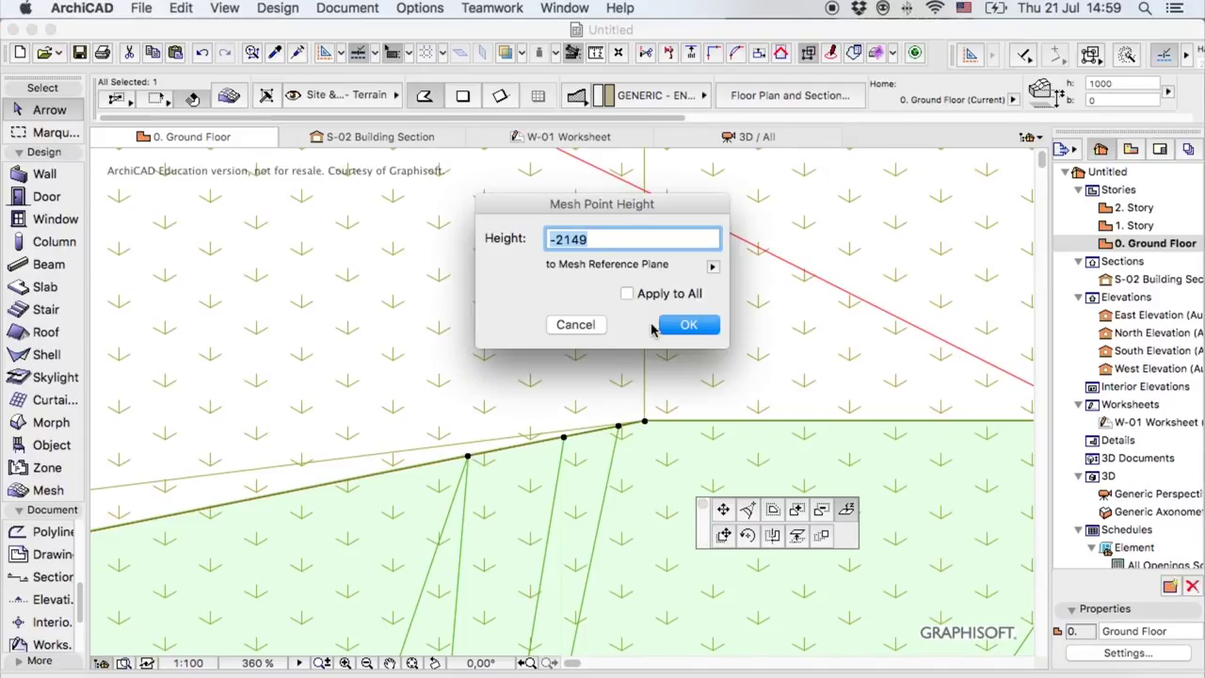
pyautogui.click(686, 325)
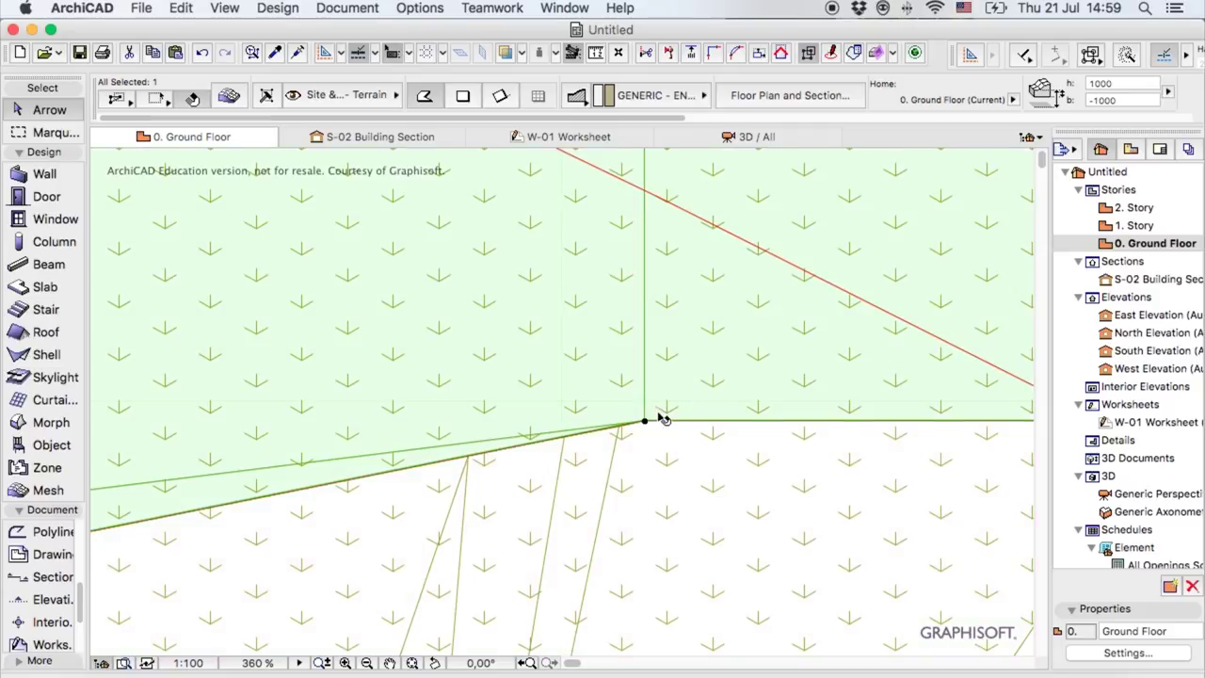
# - Paste -2149 as the driveway mesh's point height at the lower junction with the parking rectangle
pyautogui.click(645, 424)
pyautogui.hotkey('ctrl', 'v')
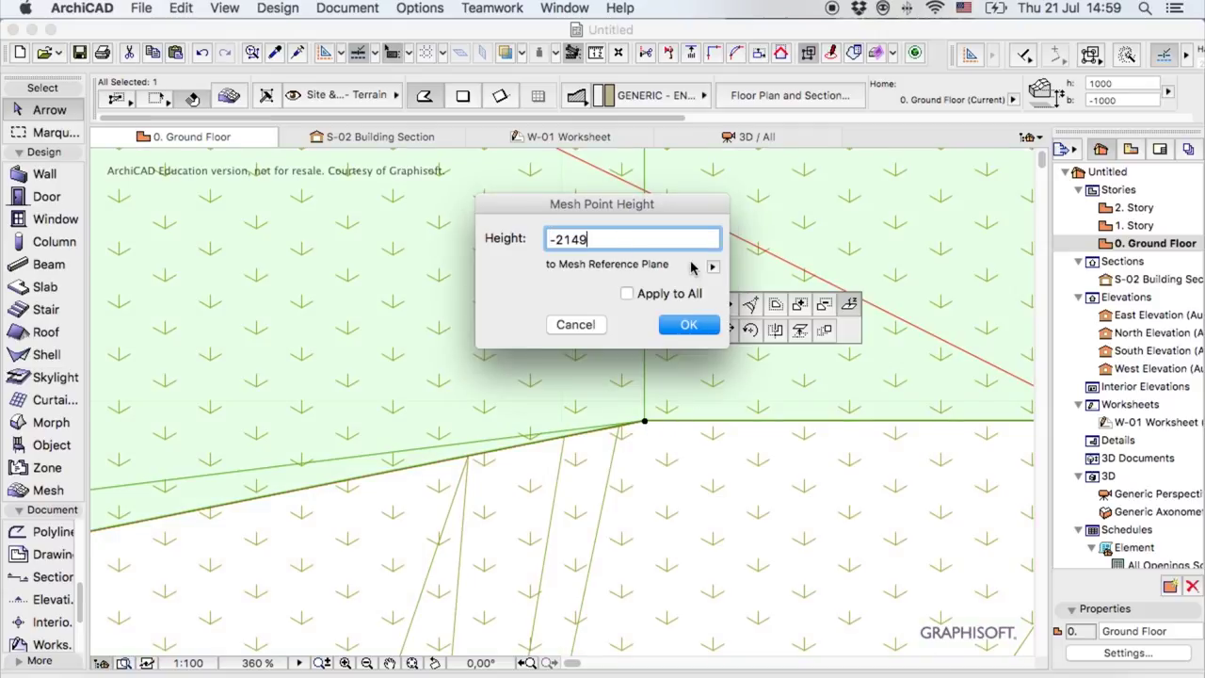
pyautogui.click(688, 324)
pyautogui.scroll(-3, 648, 509)
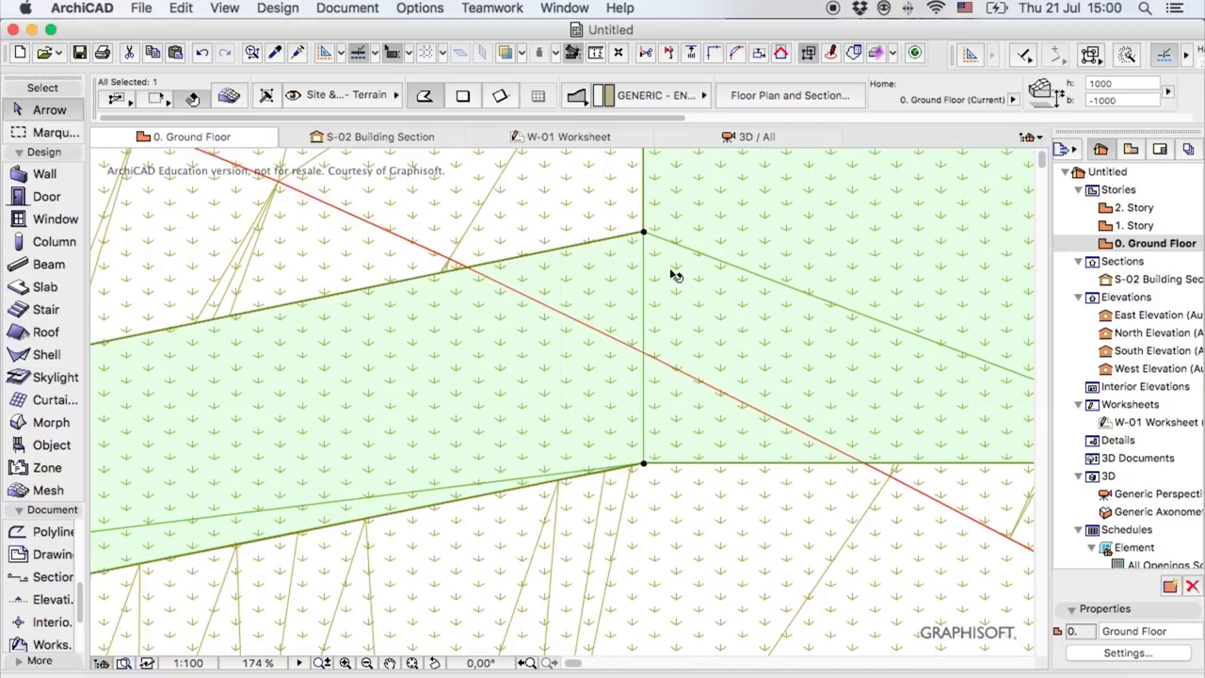
pyautogui.click(643, 231)
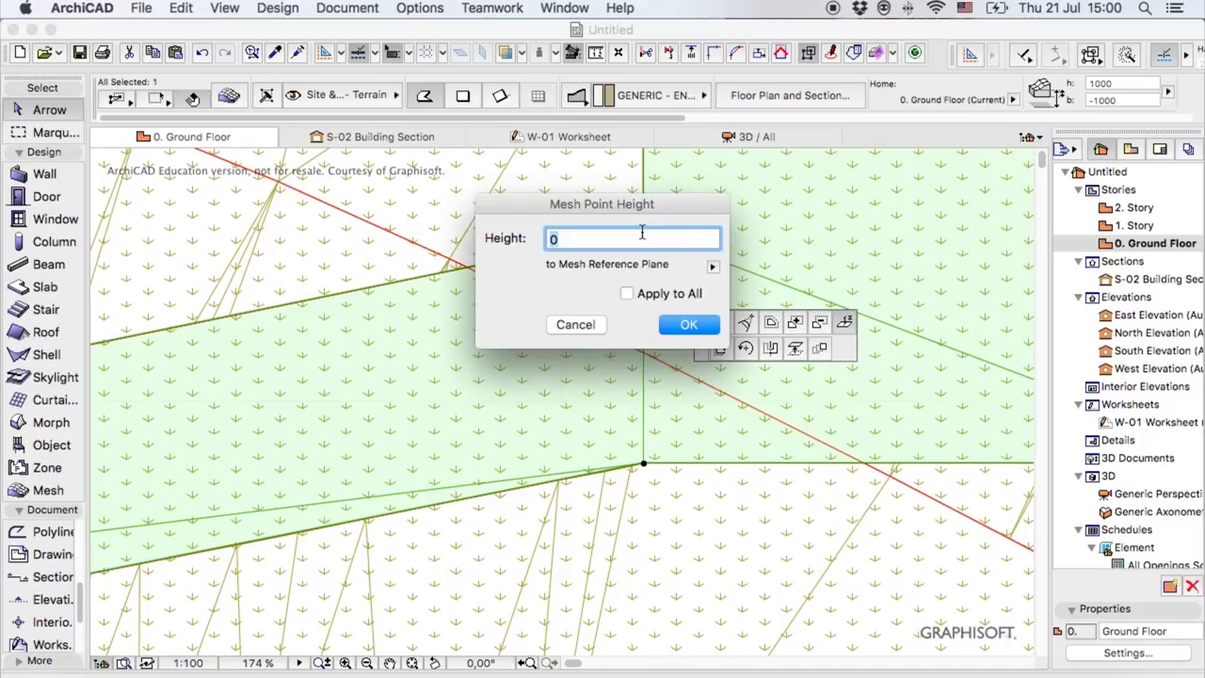
pyautogui.click(575, 324)
pyautogui.press('Escape')
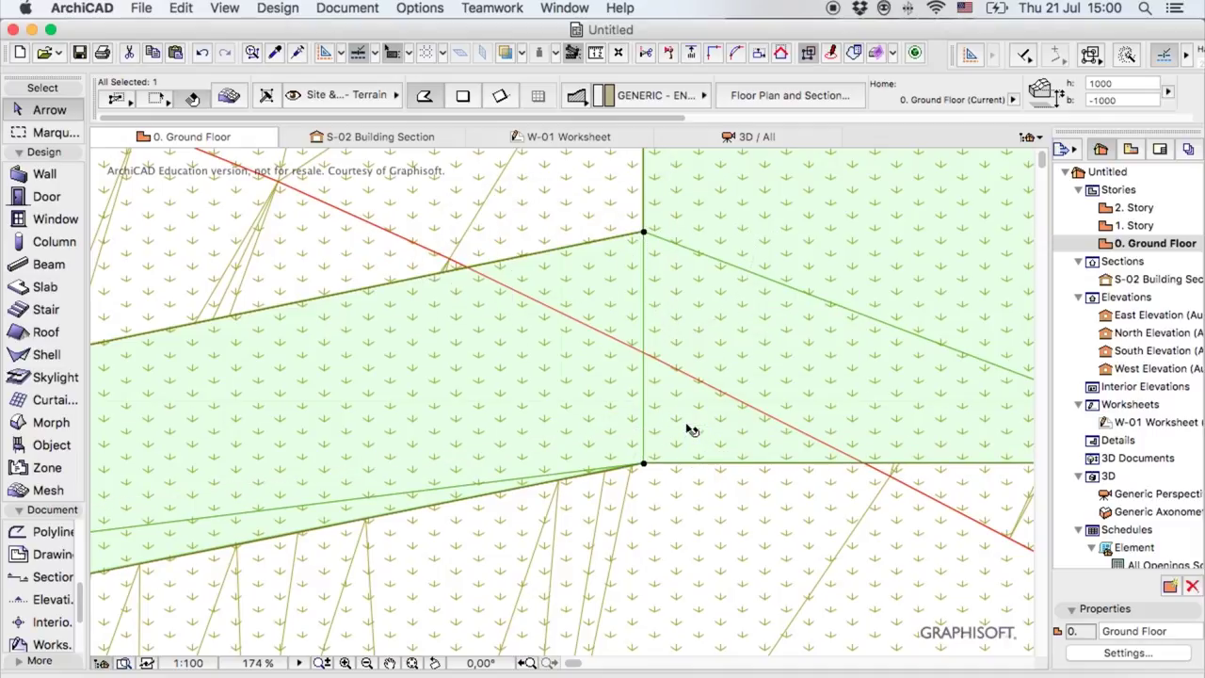
# - Set the driveway mesh's point height at the lower junction with the parking rectangle to -1149
pyautogui.scroll(-2, 674, 439)
pyautogui.scroll(-4, 675, 475)
pyautogui.scroll(-5, 672, 474)
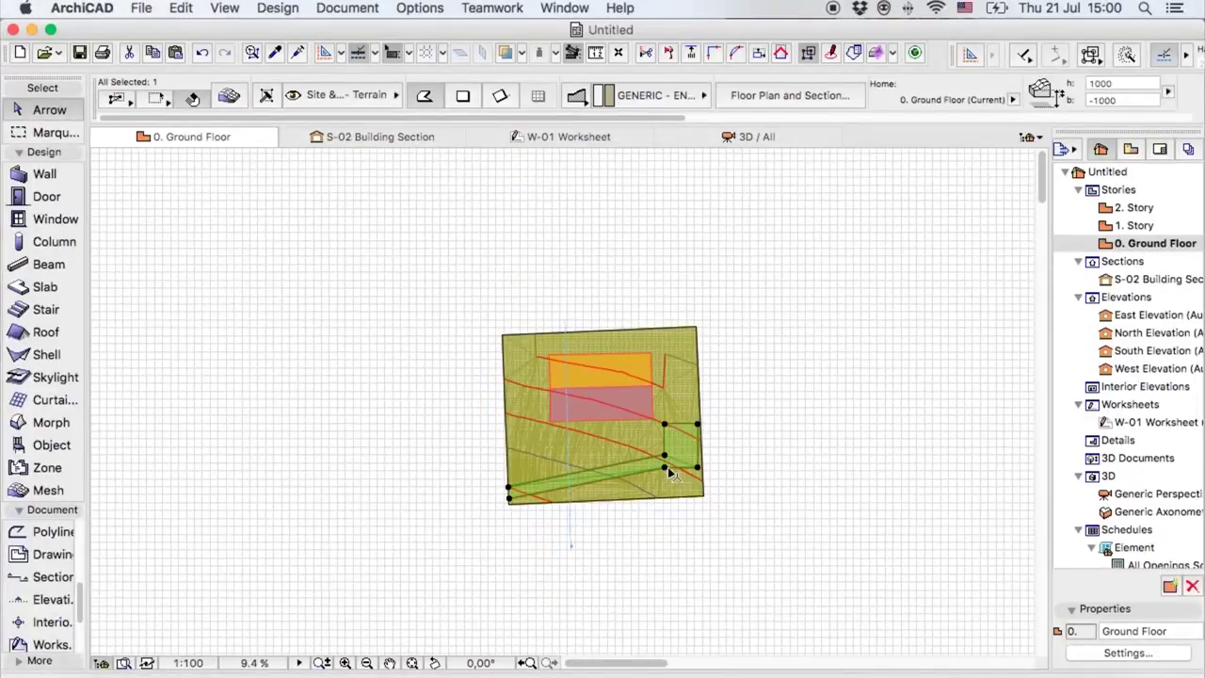
pyautogui.scroll(5, 670, 473)
pyautogui.scroll(1, 670, 473)
pyautogui.click(651, 463)
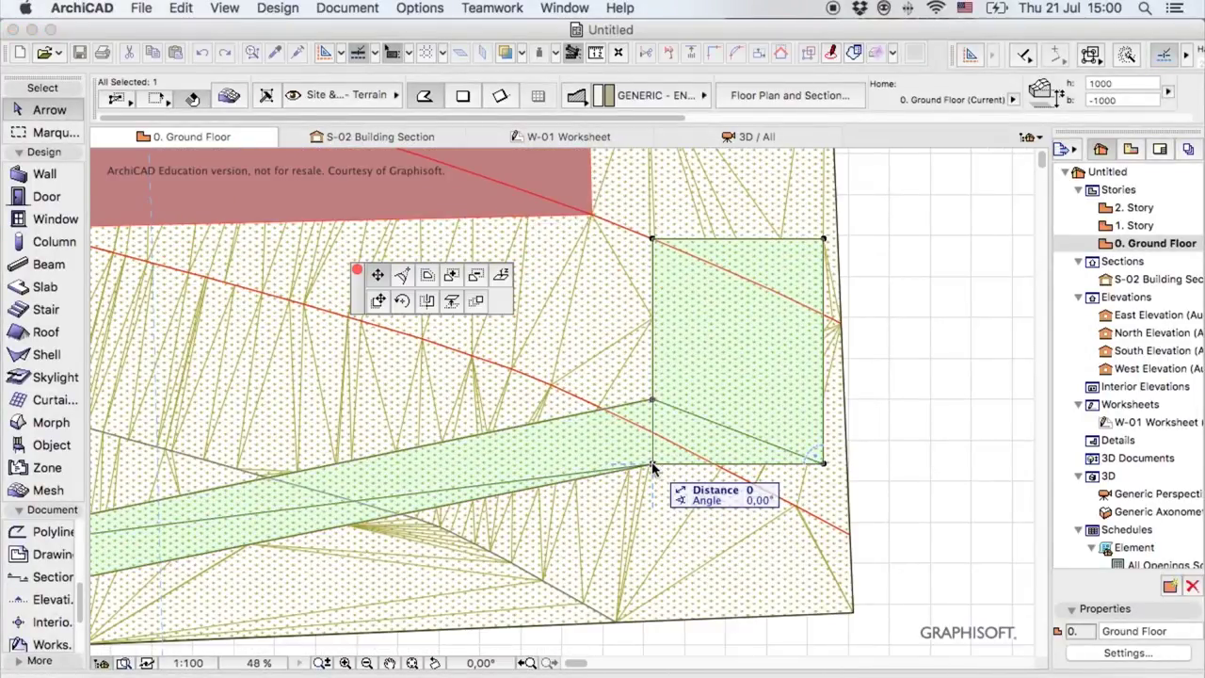
pyautogui.click(502, 276)
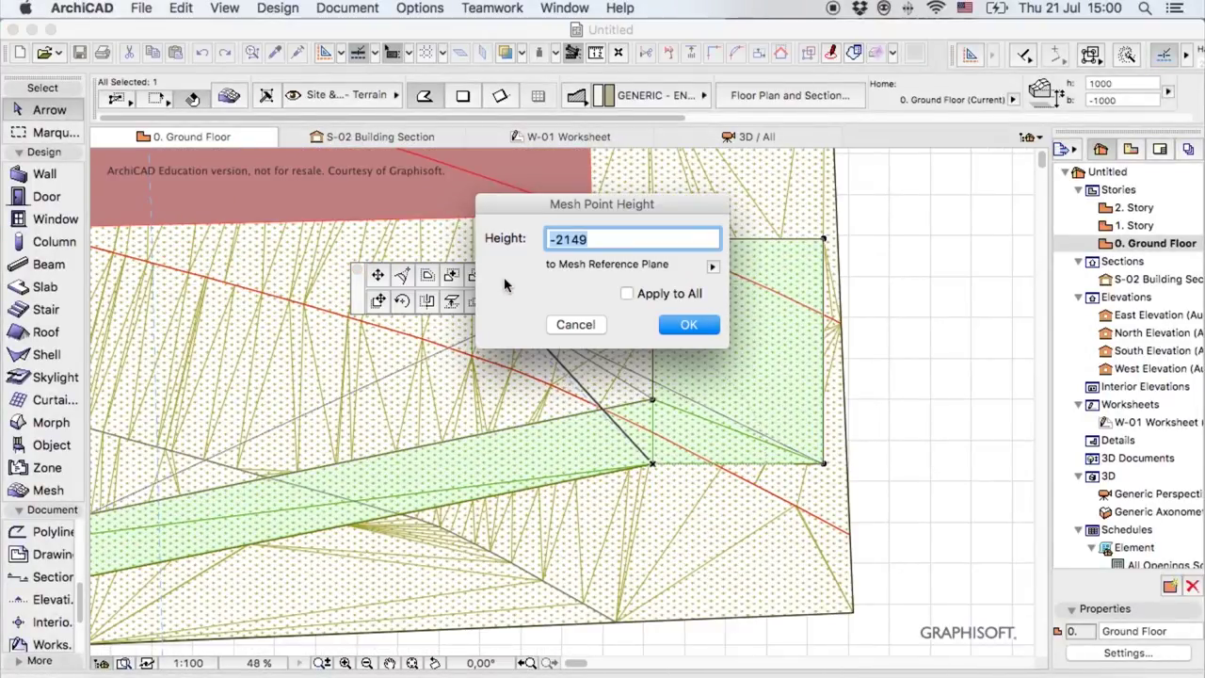
pyautogui.click(565, 239)
pyautogui.press('BackSpace')
pyautogui.write('1')
pyautogui.press('Return')
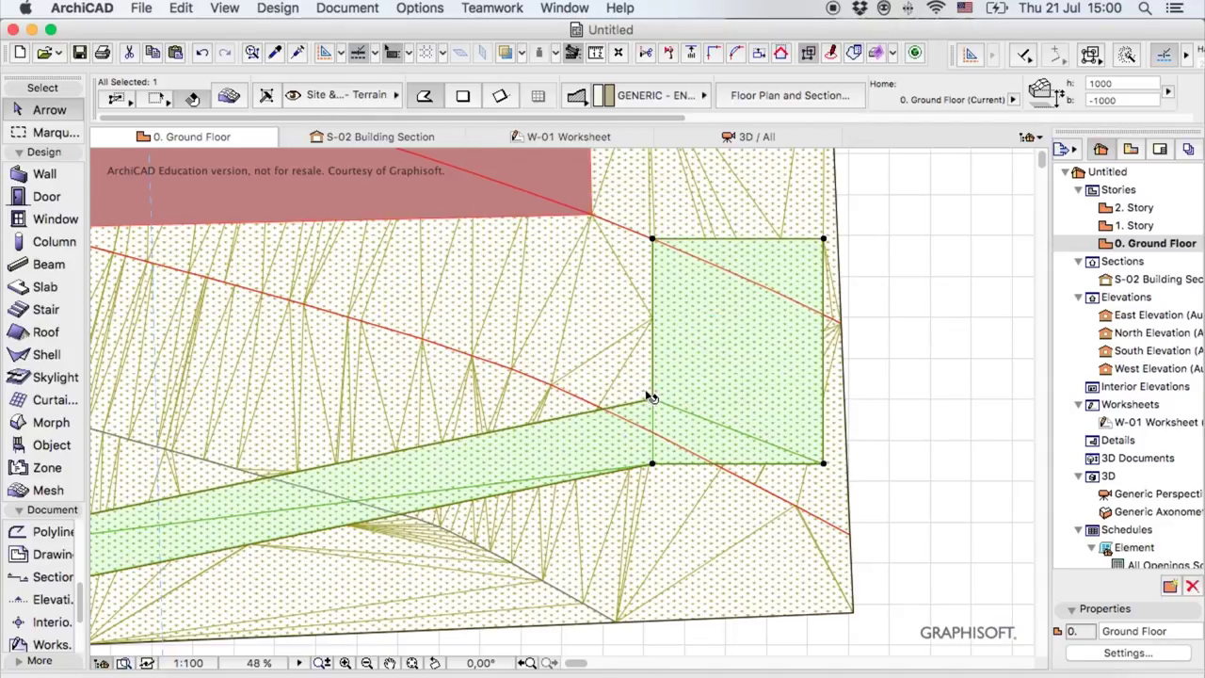
# - Read the terrain height at the upper driveway-parking junction, set the driveway mesh's point there to -829 and check the fit in 3D
pyautogui.scroll(5, 652, 398)
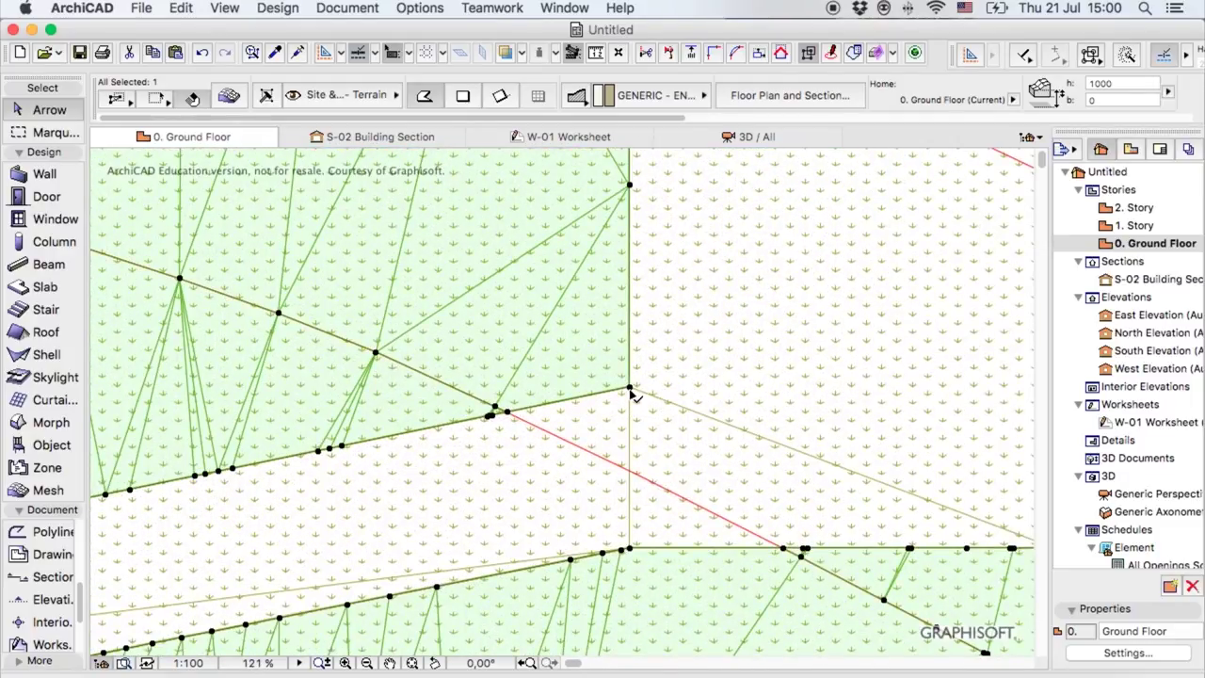
pyautogui.click(629, 390)
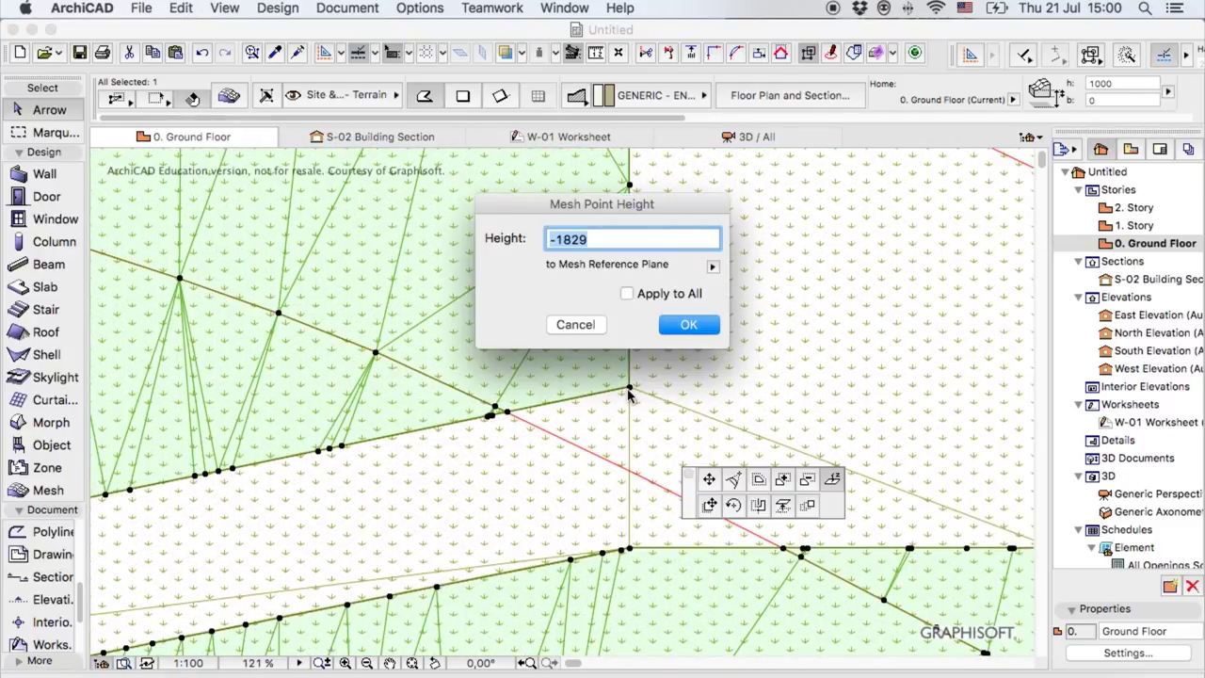
pyautogui.click(673, 328)
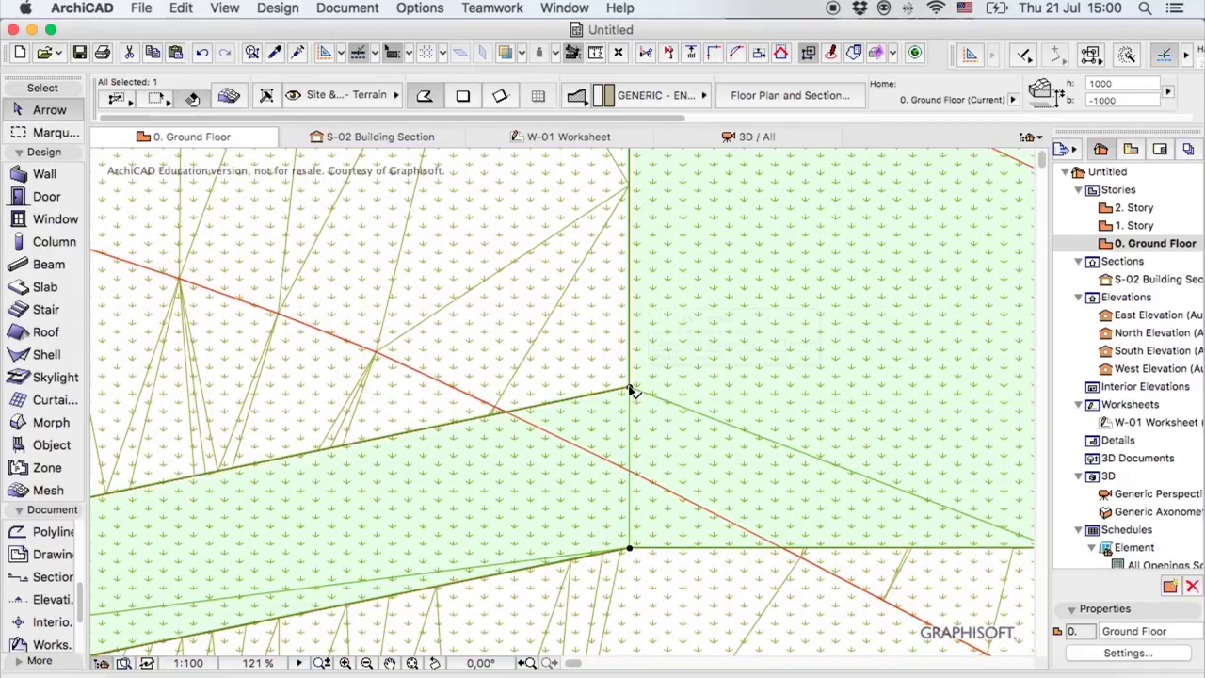
pyautogui.click(630, 390)
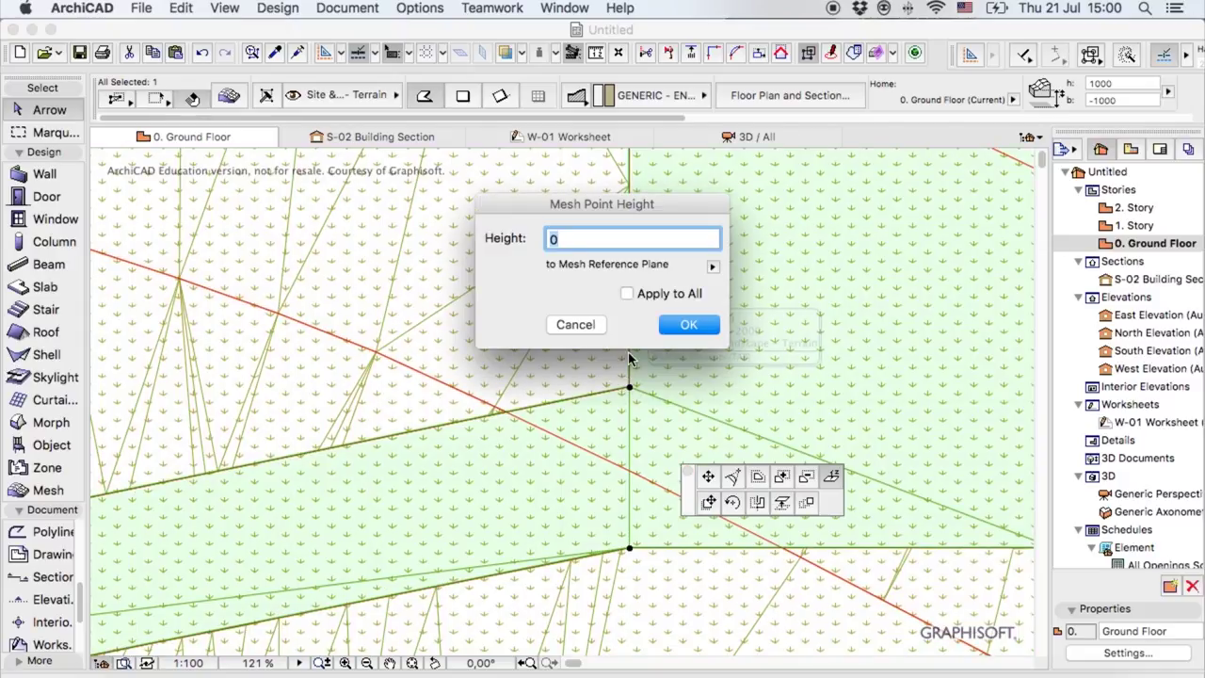
pyautogui.write('-1829')
pyautogui.press('BackSpace')
pyautogui.press('Return')
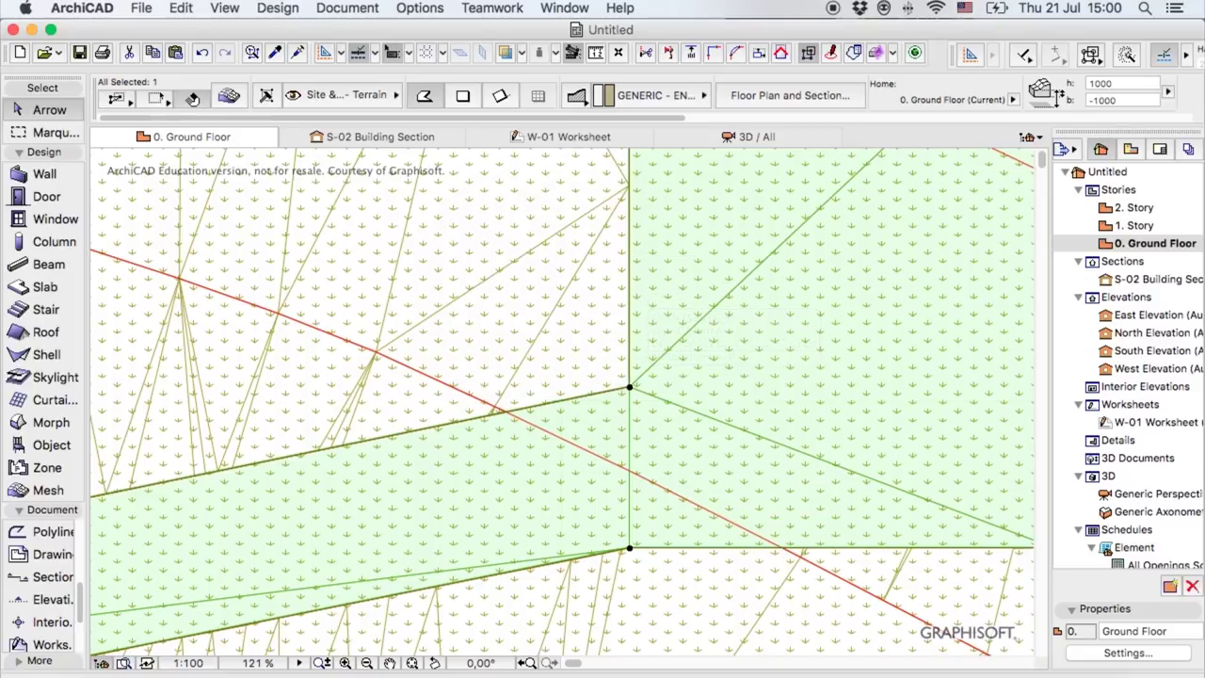
pyautogui.click(713, 138)
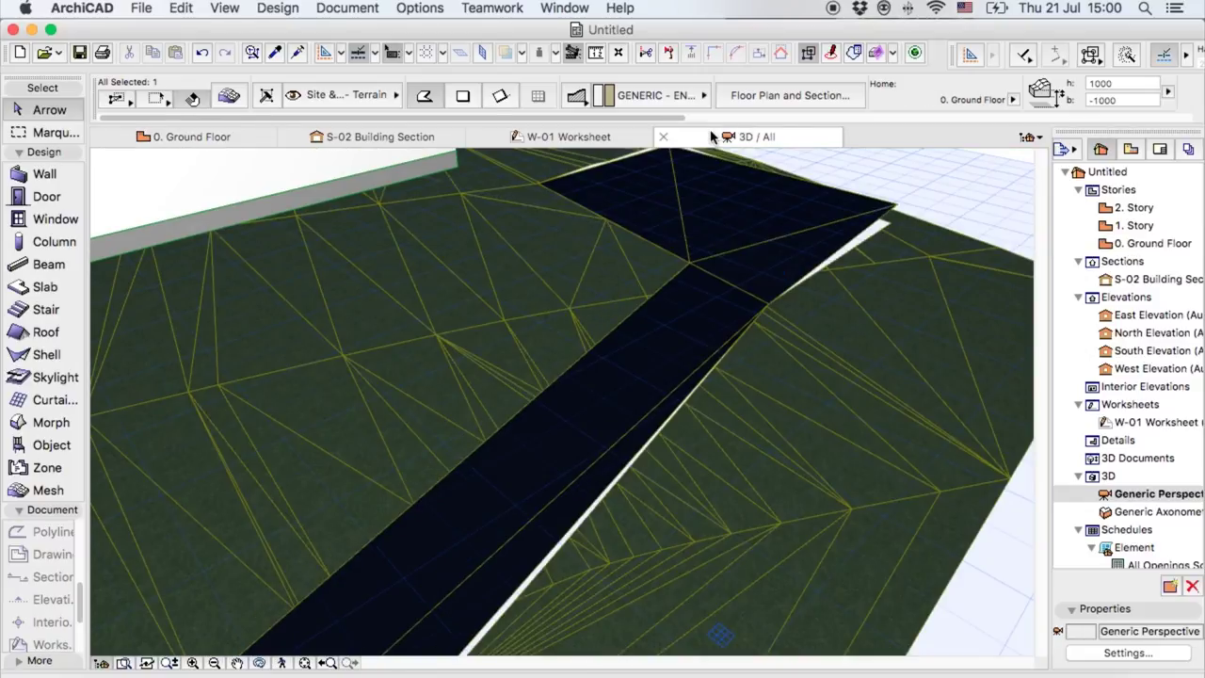
pyautogui.scroll(-10, 769, 244)
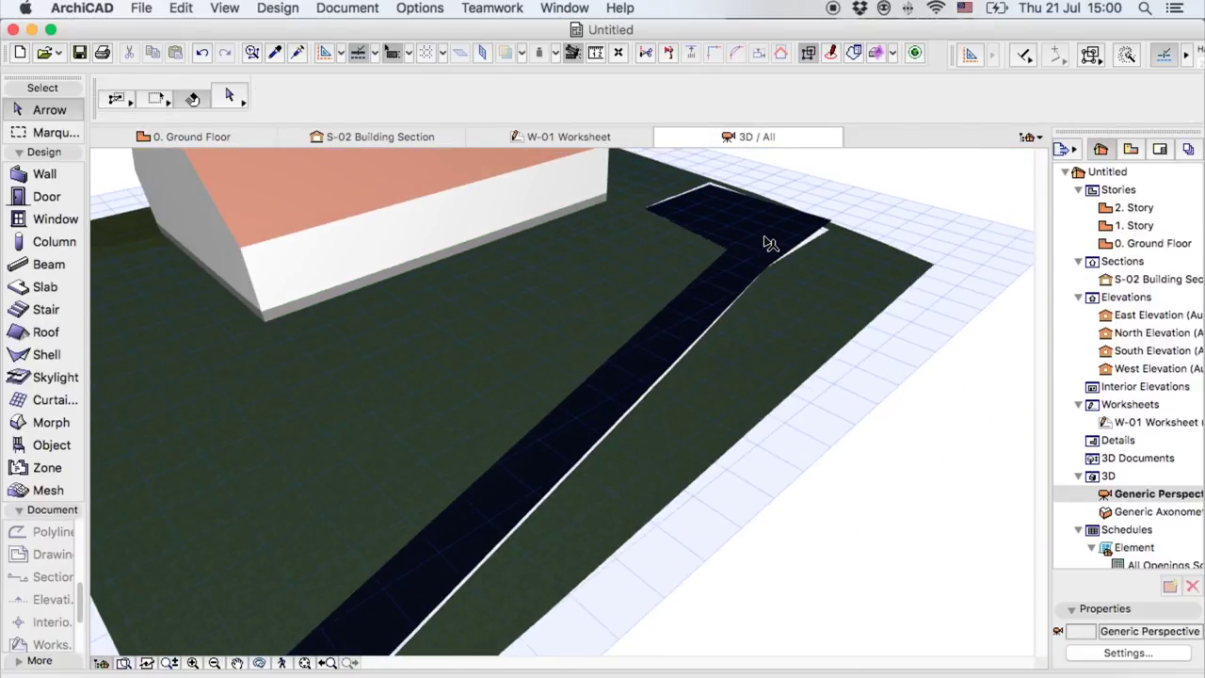
pyautogui.scroll(5, 820, 226)
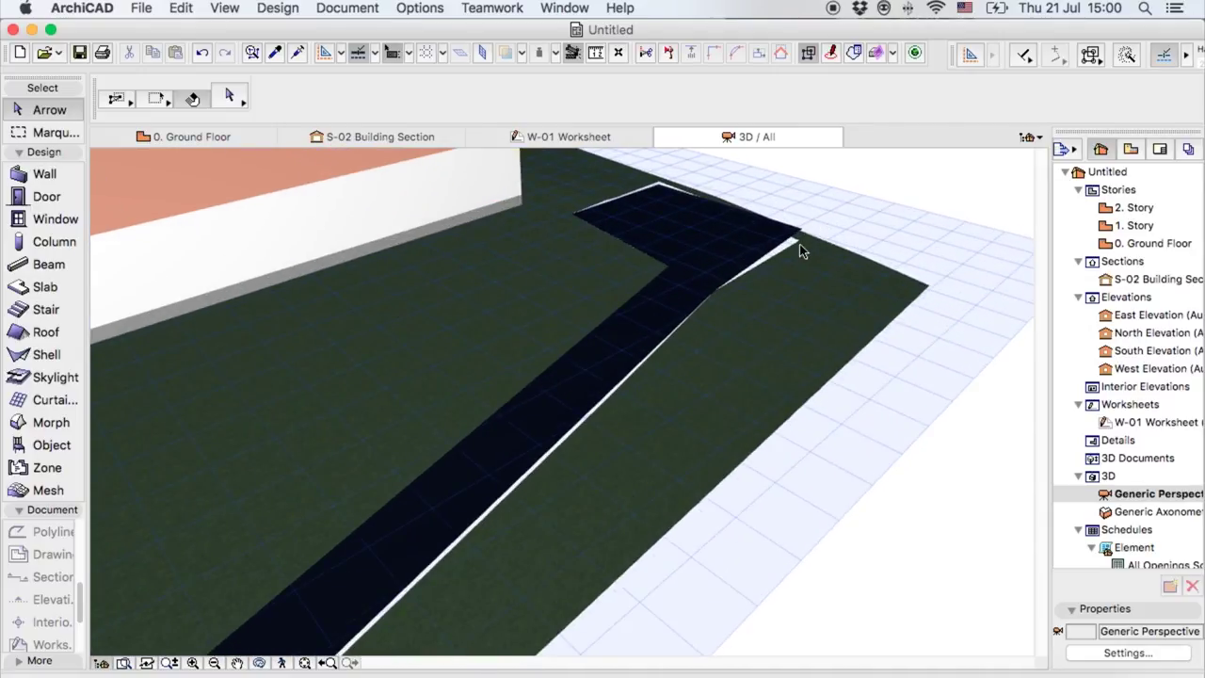
# - Copy the terrain mesh's point height at the lower outer corner of the parking rectangle on the ground floor plan
pyautogui.click(275, 246)
pyautogui.click(197, 135)
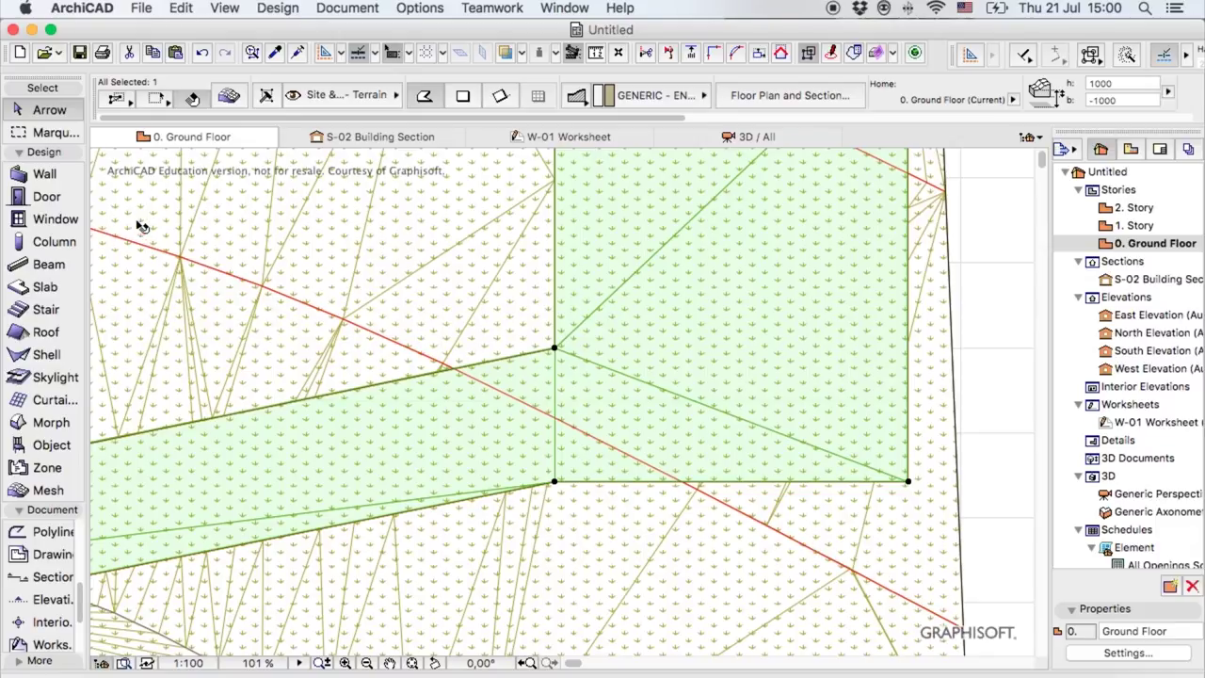
pyautogui.click(906, 501)
pyautogui.scroll(8, 921, 491)
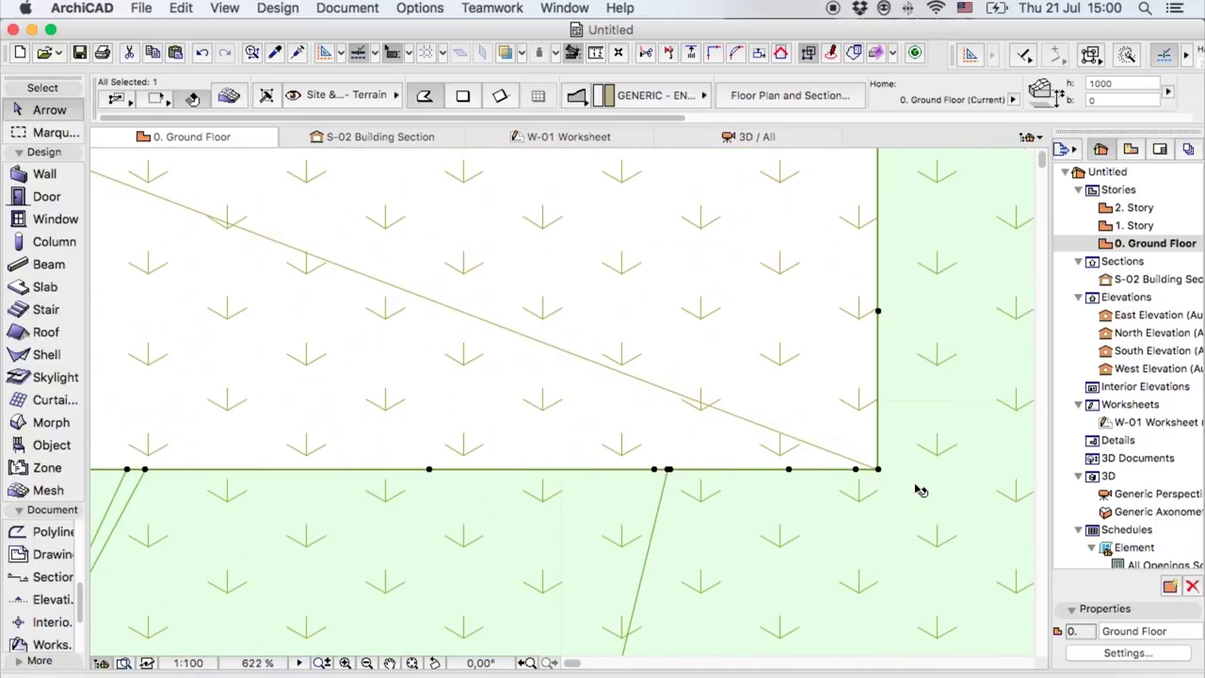
pyautogui.click(881, 475)
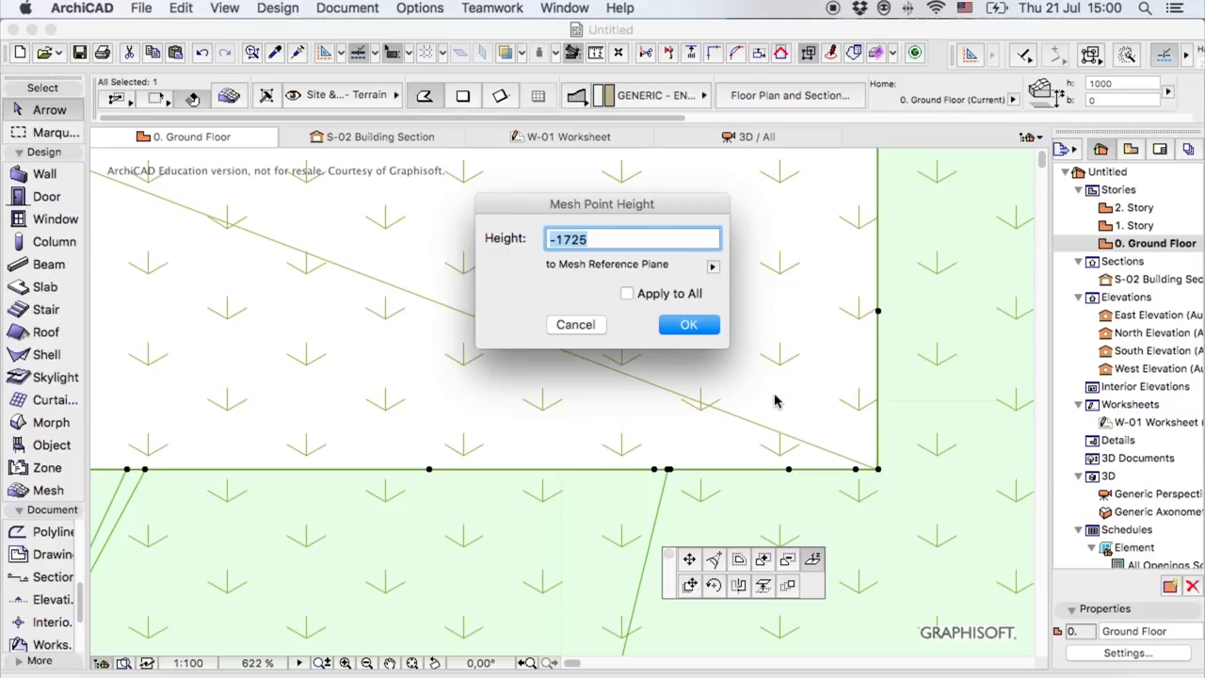
pyautogui.click(688, 323)
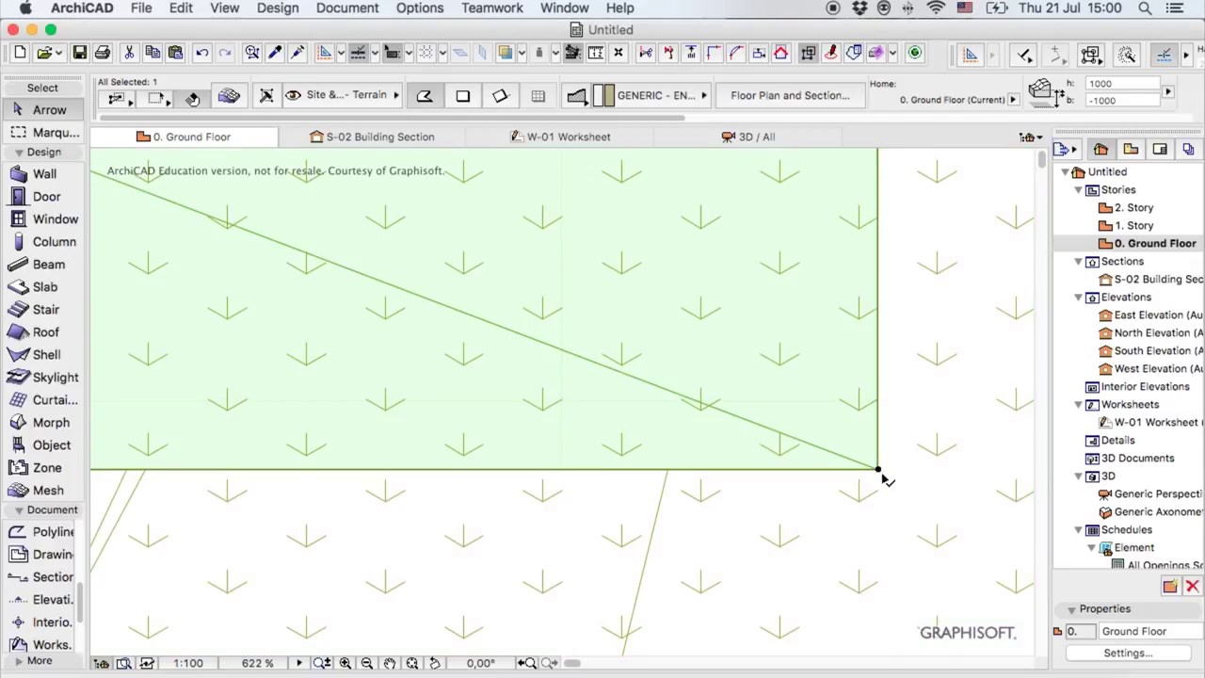
# - Match the driveway mesh's point height at the parking rectangle's lower outer corner to the copied terrain height and check the fit in 3D
pyautogui.click(880, 471)
pyautogui.write('-1725')
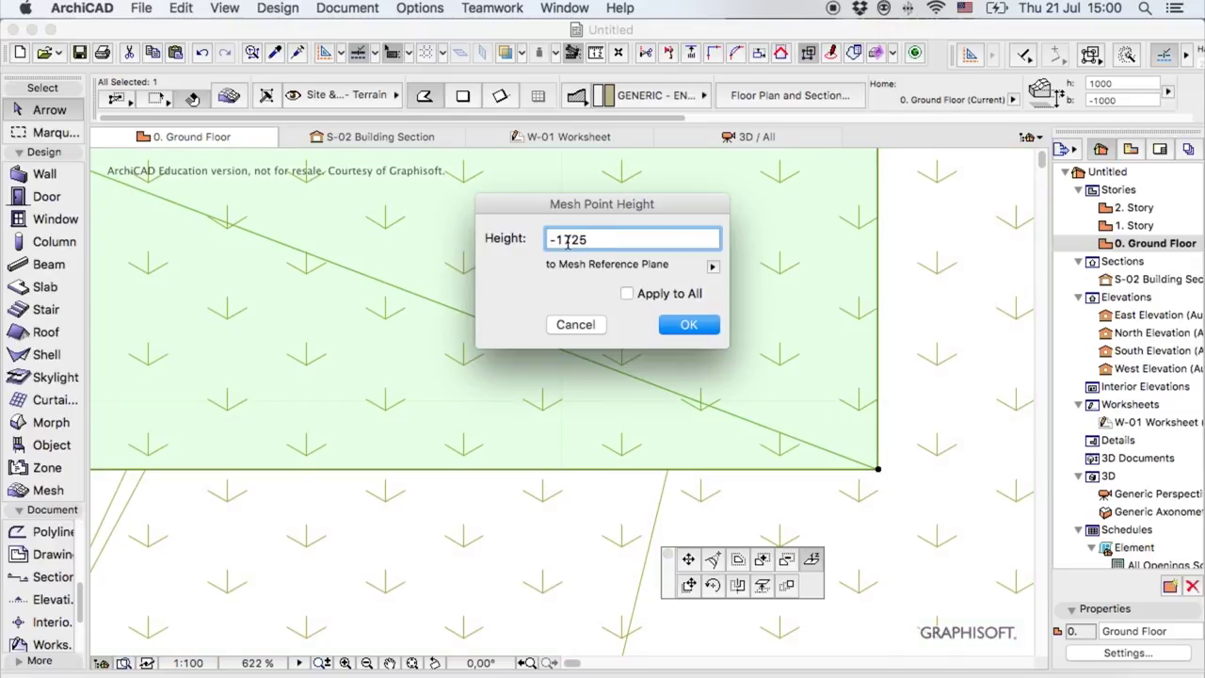
pyautogui.press('Return')
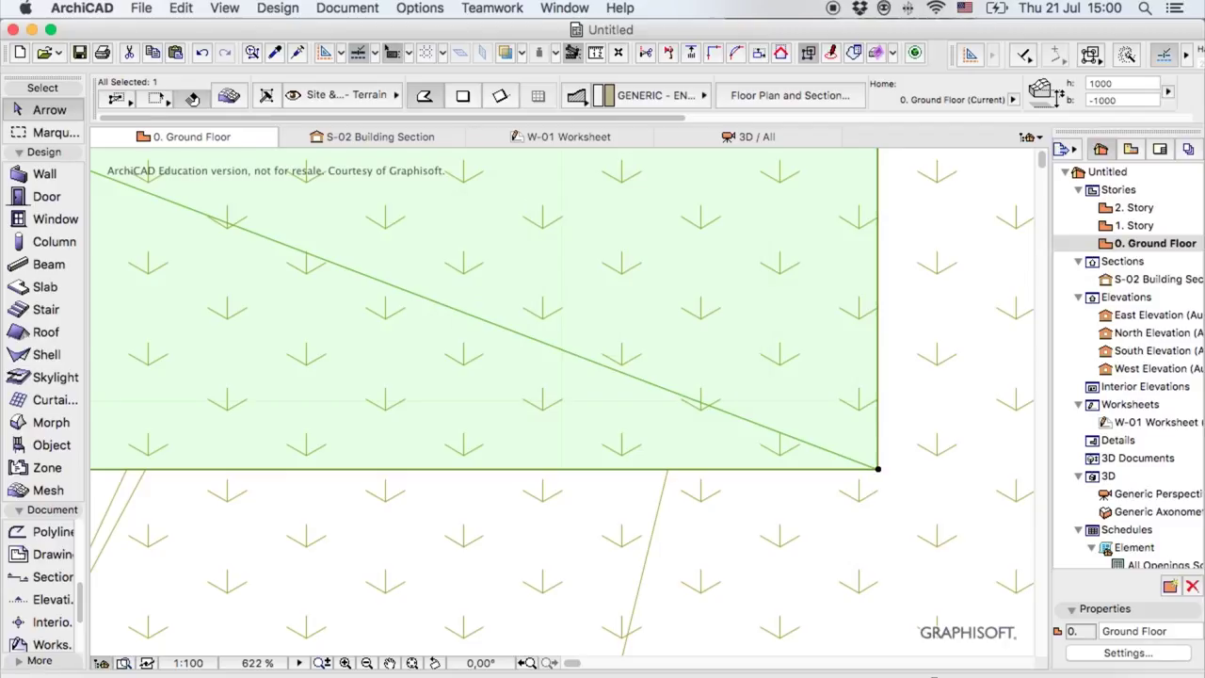
pyautogui.click(767, 136)
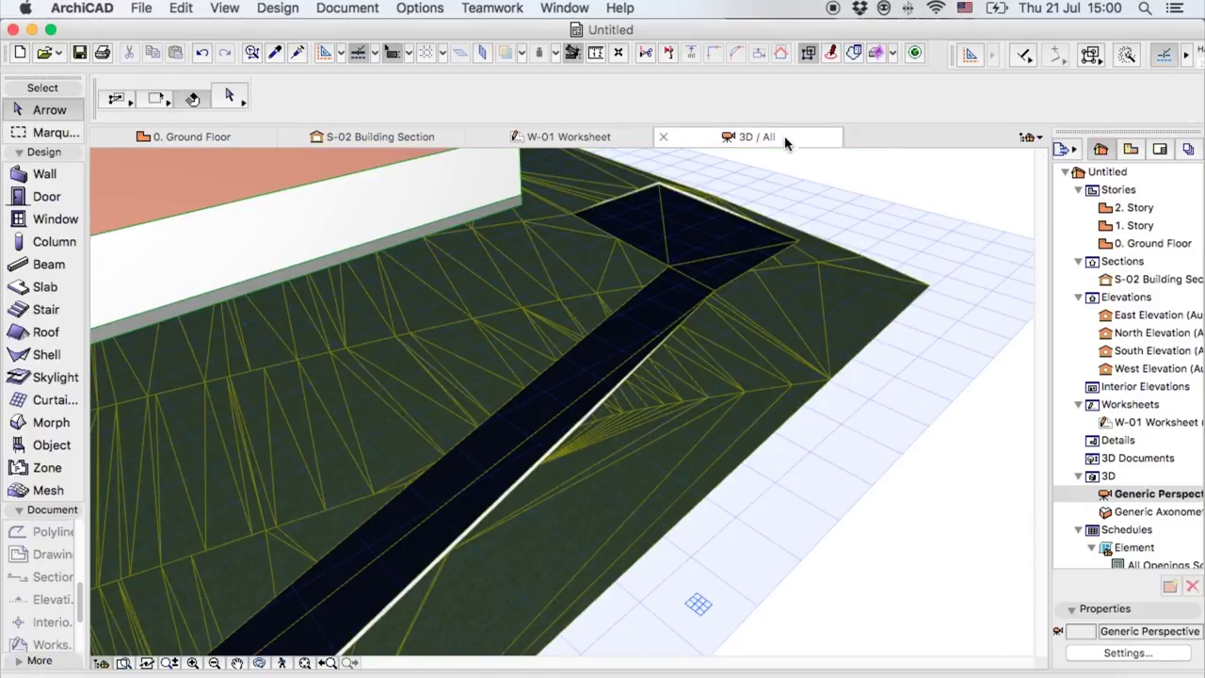
pyautogui.scroll(-10, 843, 324)
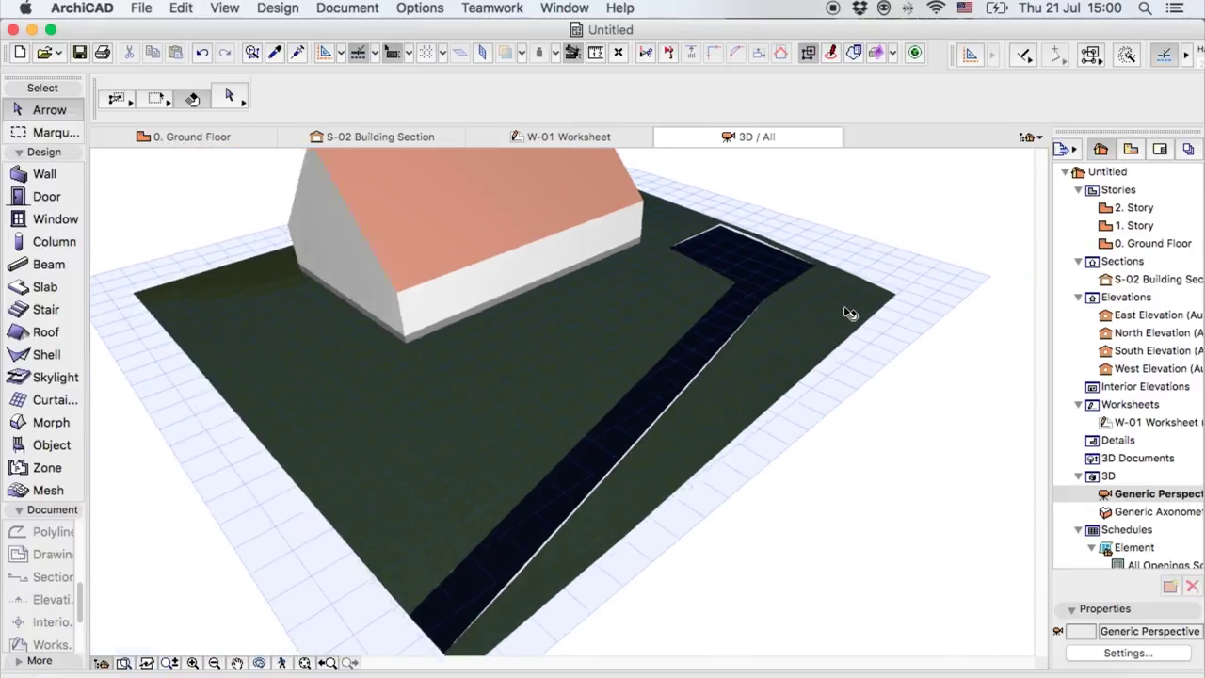
pyautogui.click(567, 474)
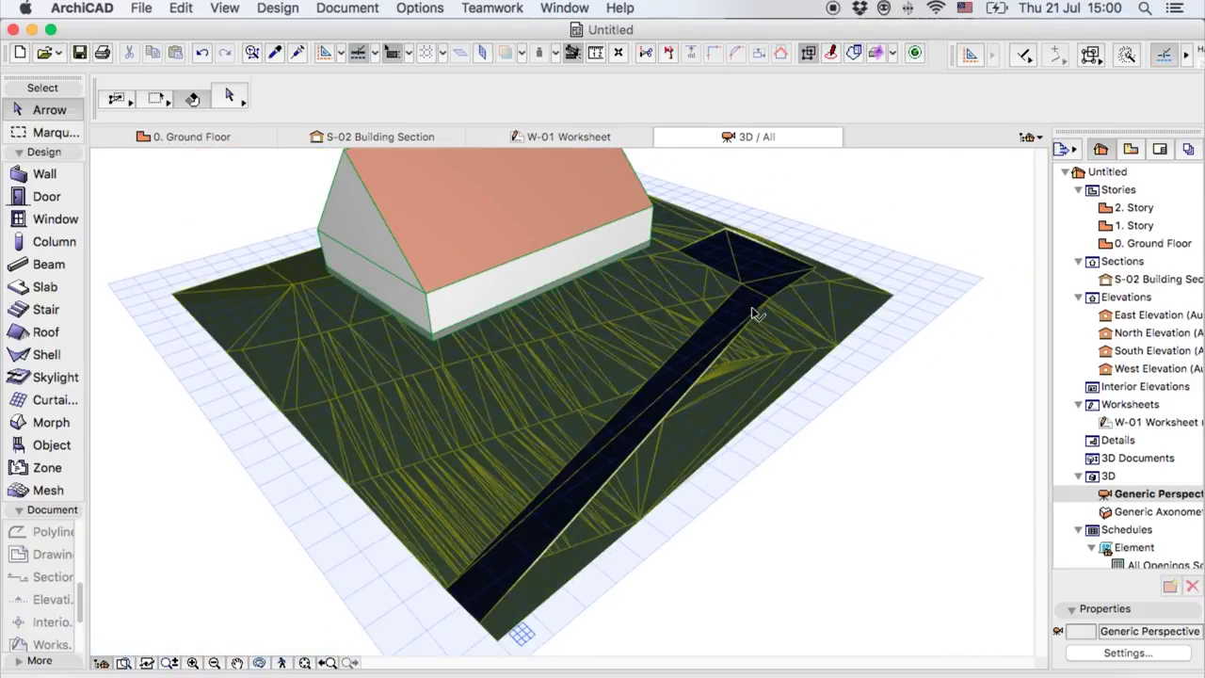
pyautogui.moveTo(795, 324); pyautogui.dragTo(571, 352)
pyautogui.scroll(-3, 239, 336)
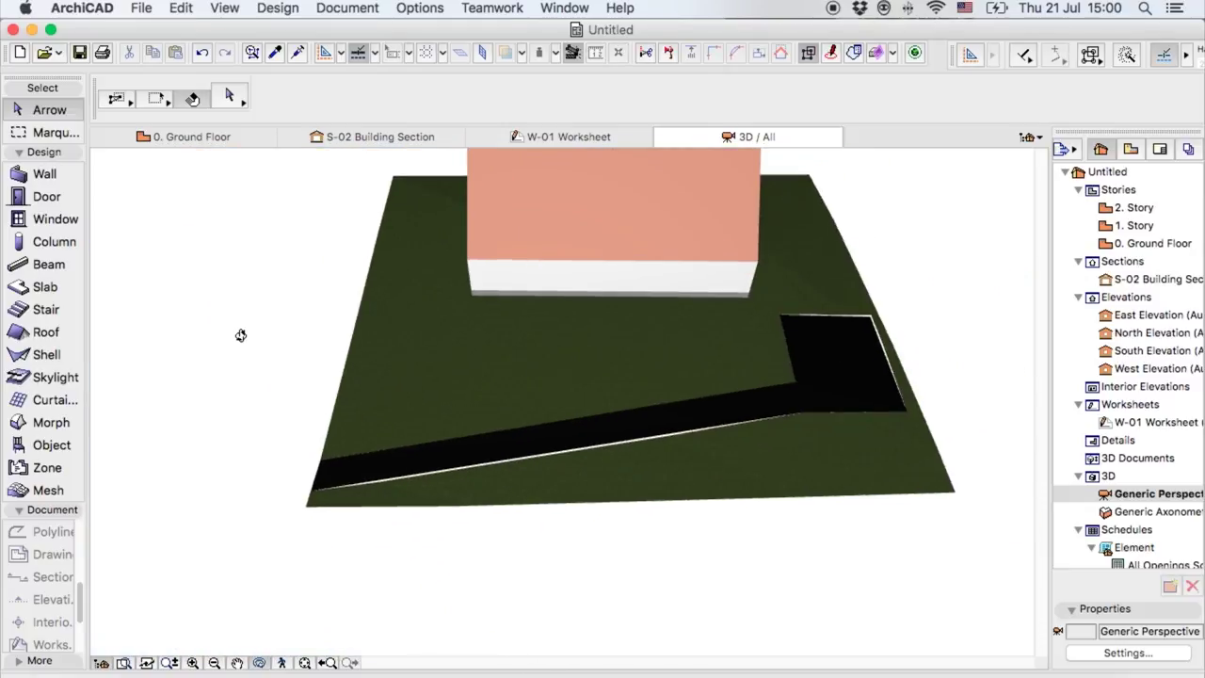
pyautogui.scroll(5, 780, 348)
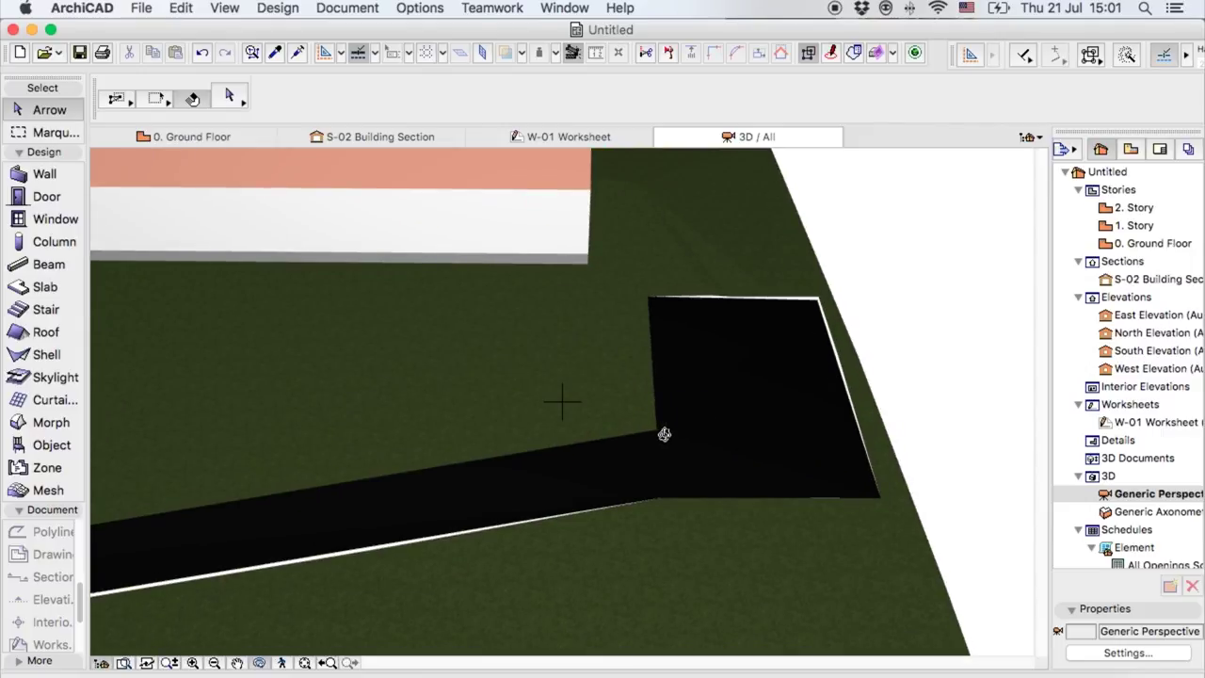
# - Add a point on the outer edge of the driveway mesh's parking rectangle, level with the upper driveway-parking junction
pyautogui.click(215, 141)
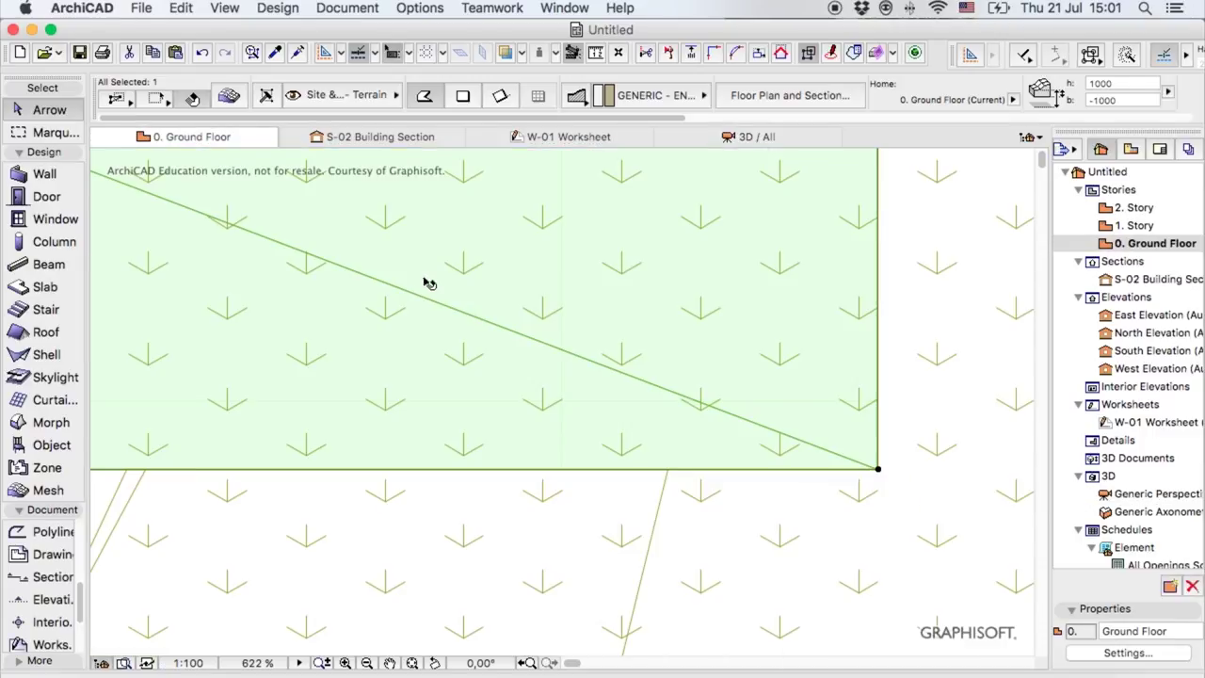
pyautogui.scroll(-2, 552, 399)
pyautogui.scroll(-5, 725, 559)
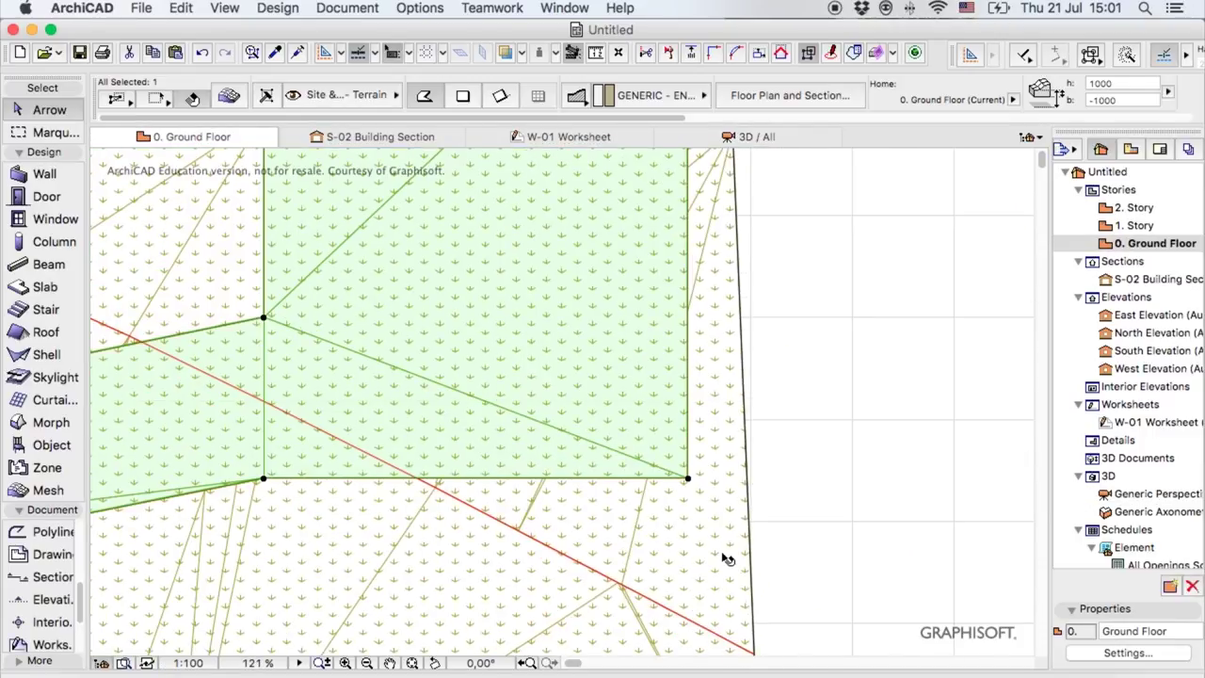
pyautogui.scroll(-3, 725, 559)
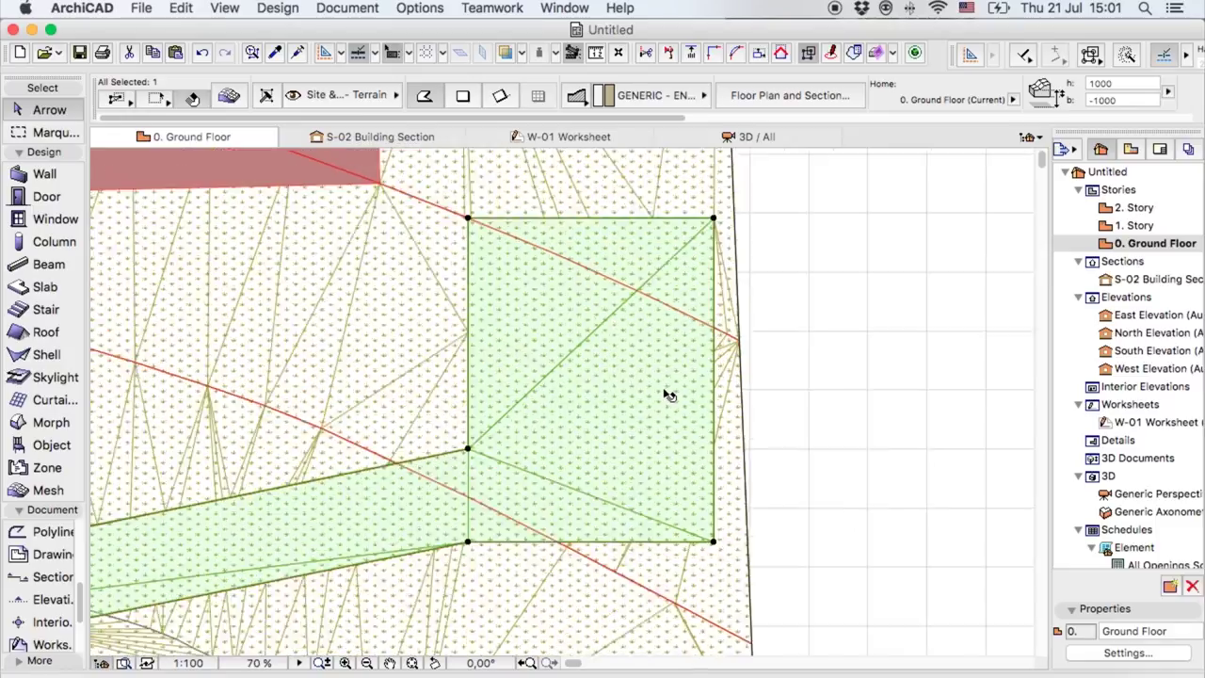
pyautogui.scroll(2, 669, 395)
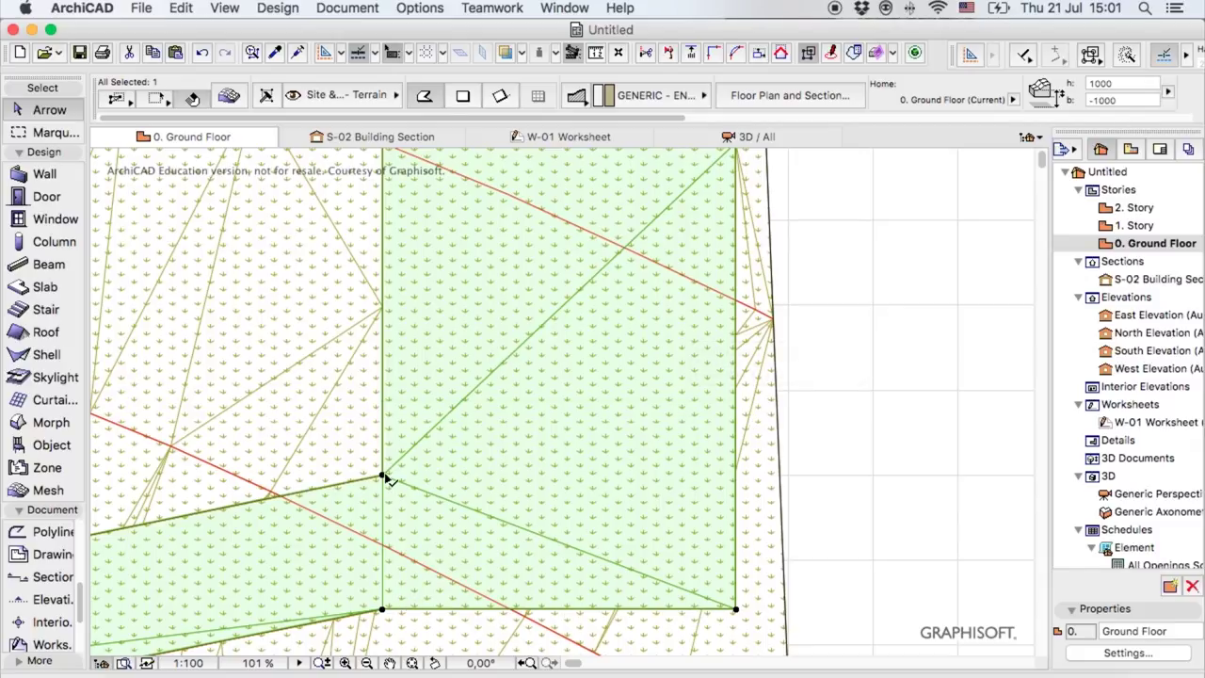
pyautogui.click(737, 438)
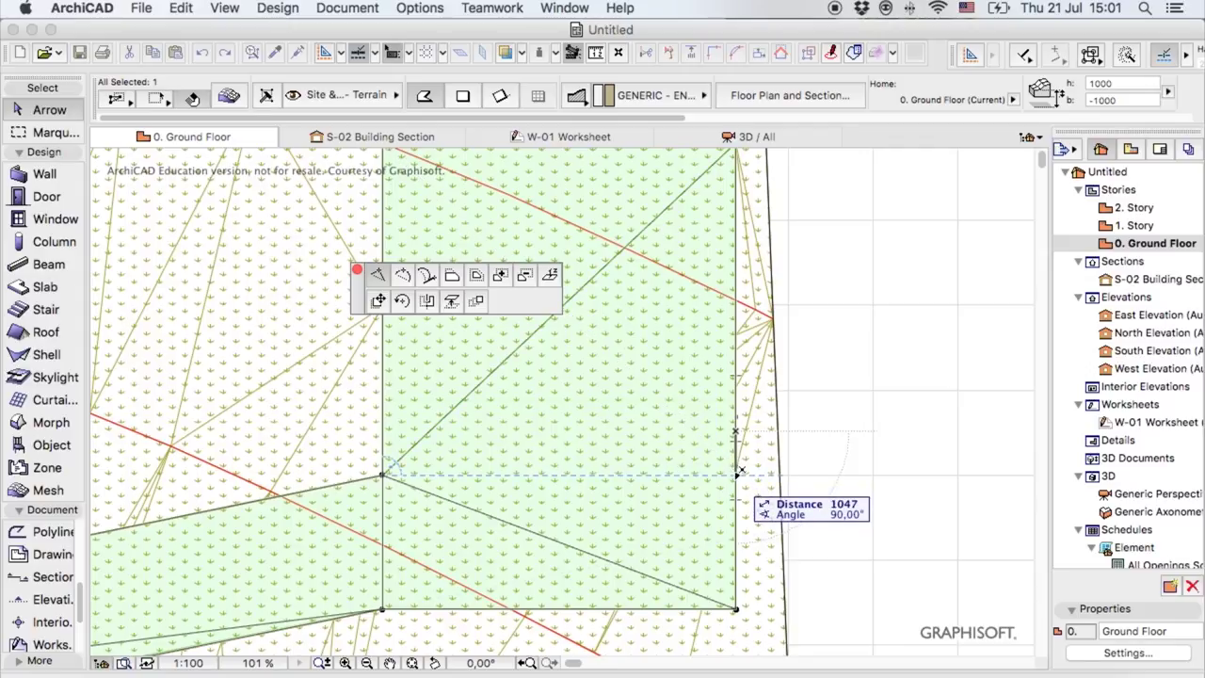
pyautogui.click(739, 470)
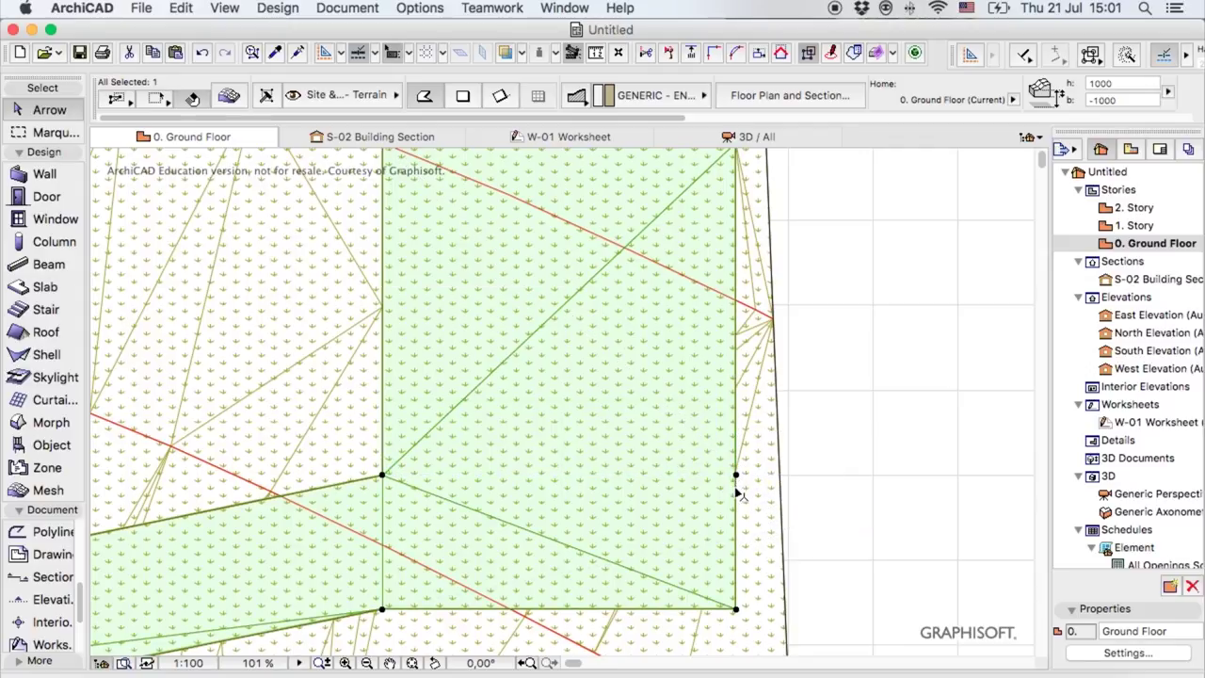
# - Set the new outer-edge point of the driveway mesh to the upper junction's height of -829 and check the fit in 3D
pyautogui.click(382, 476)
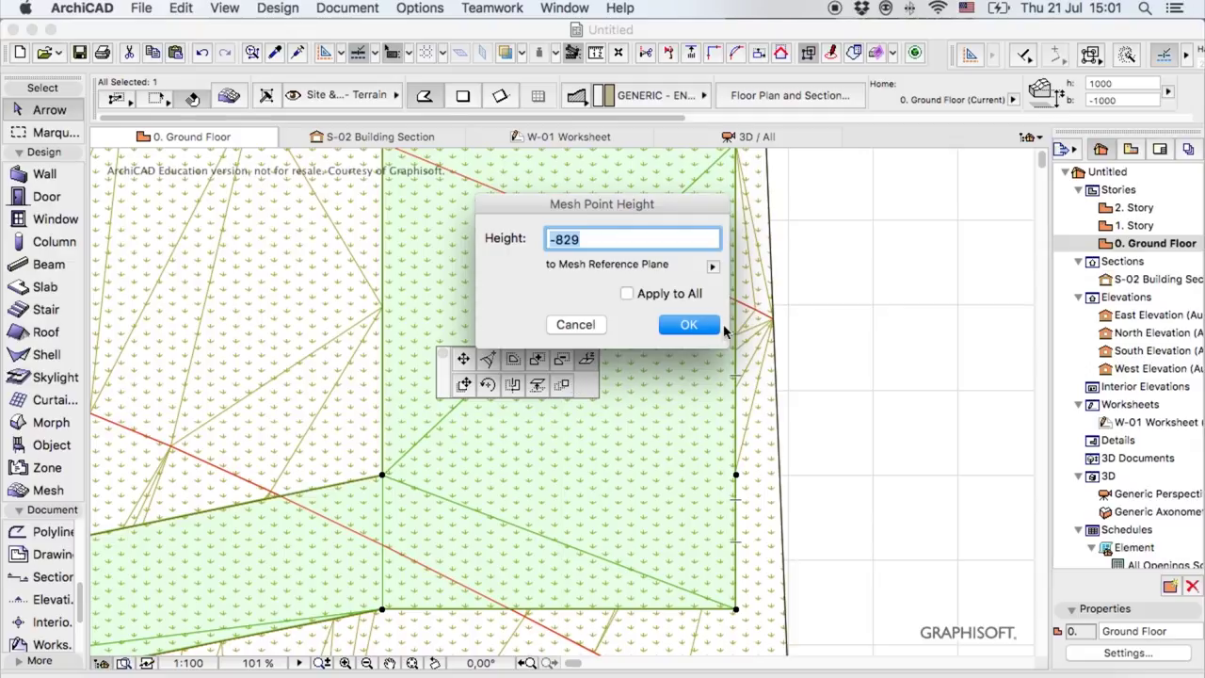
pyautogui.click(689, 325)
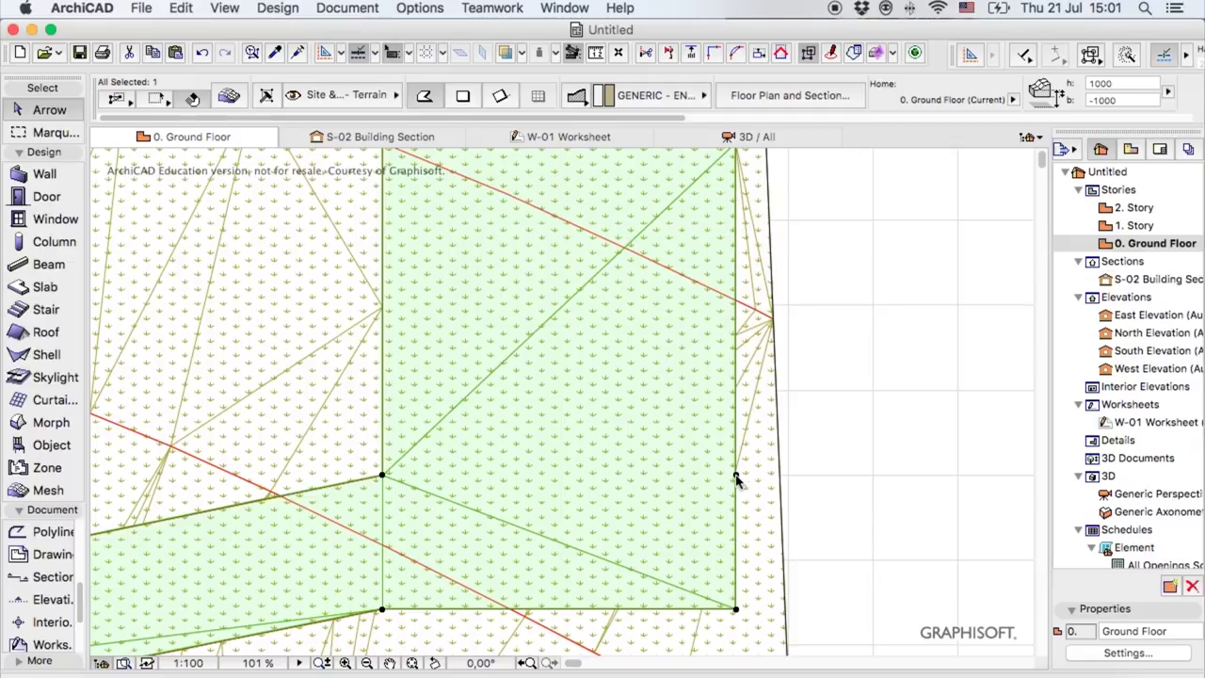
pyautogui.click(736, 476)
pyautogui.write('-829')
pyautogui.click(674, 328)
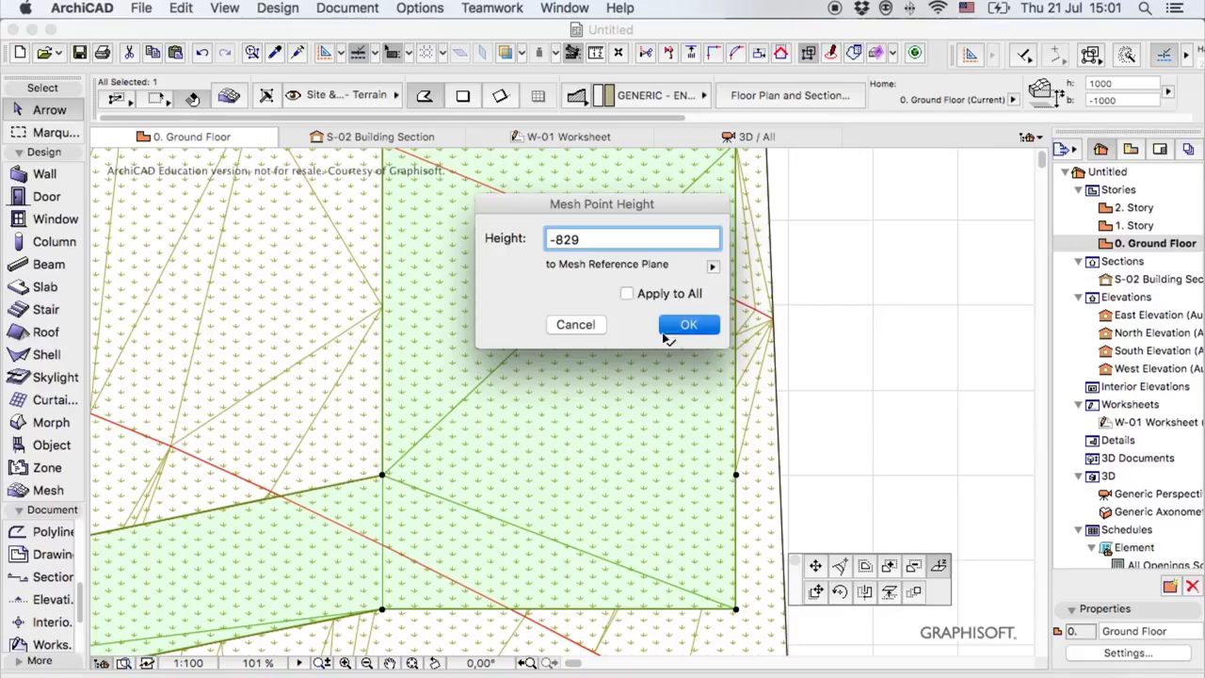
pyautogui.click(750, 142)
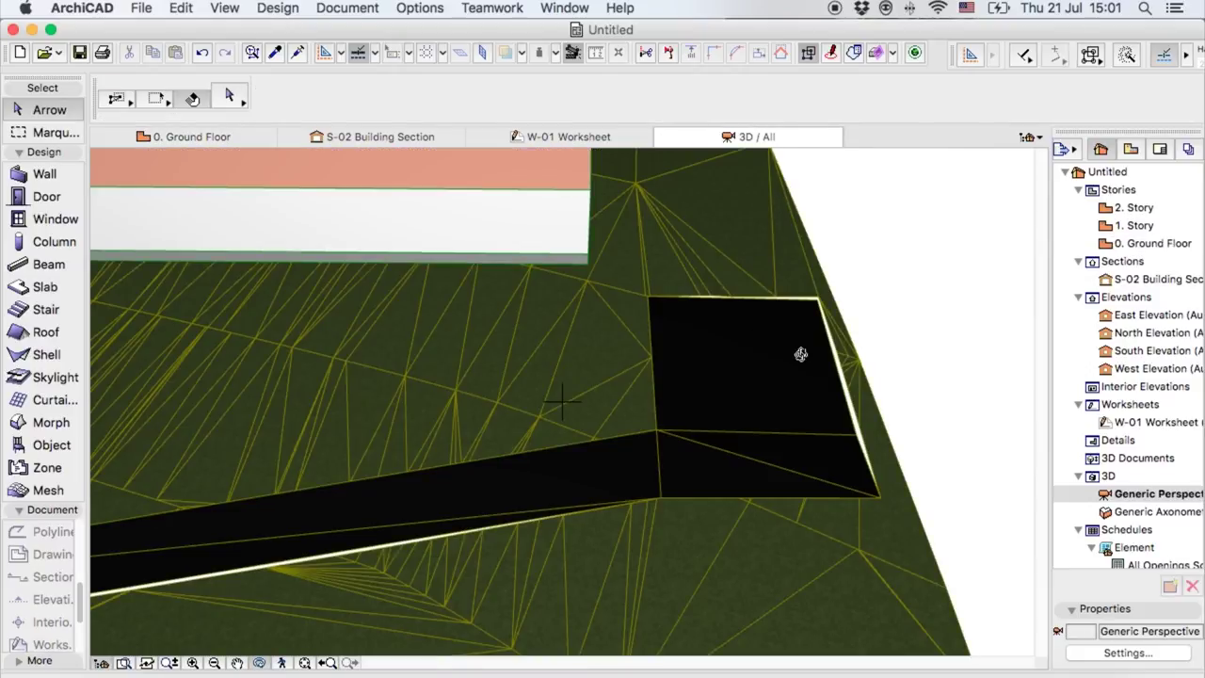
pyautogui.moveTo(793, 345); pyautogui.dragTo(912, 404)
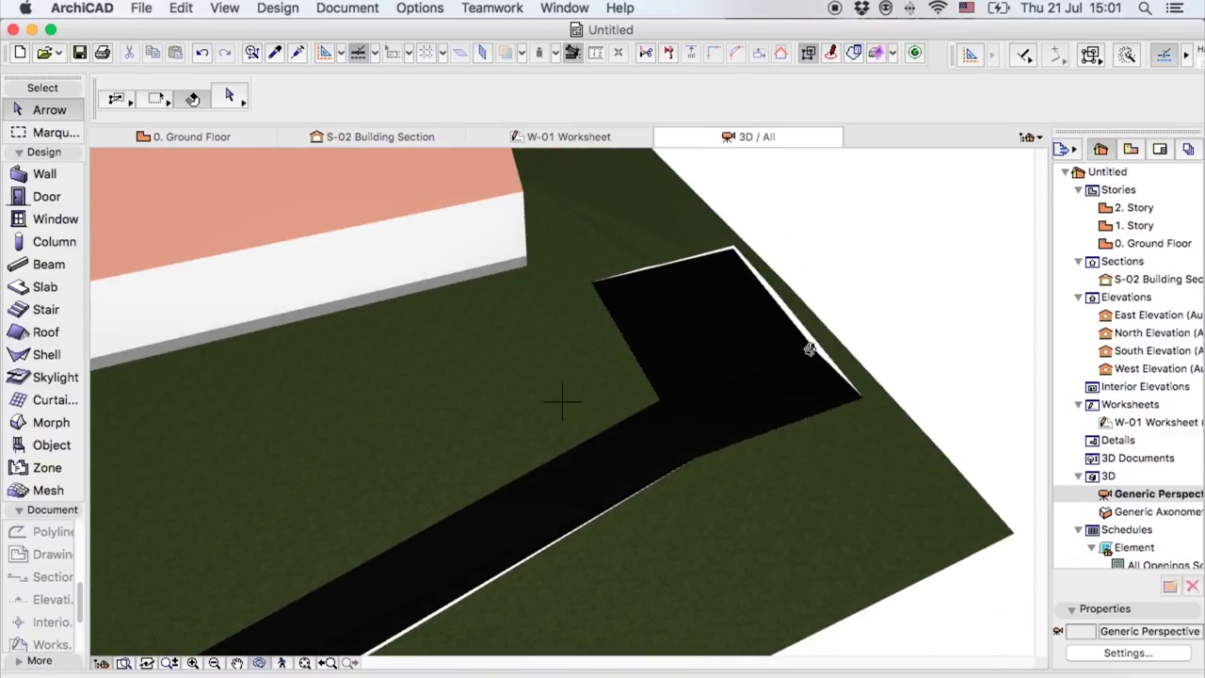
pyautogui.scroll(-3, 765, 272)
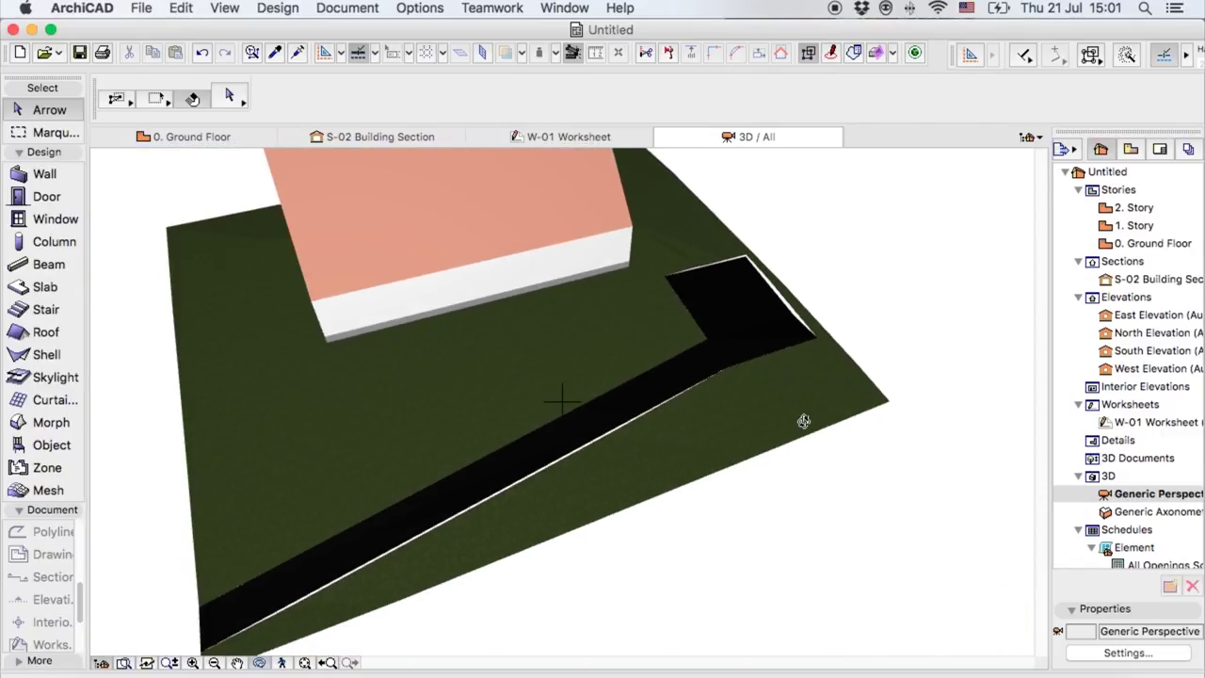
pyautogui.scroll(-2, 803, 421)
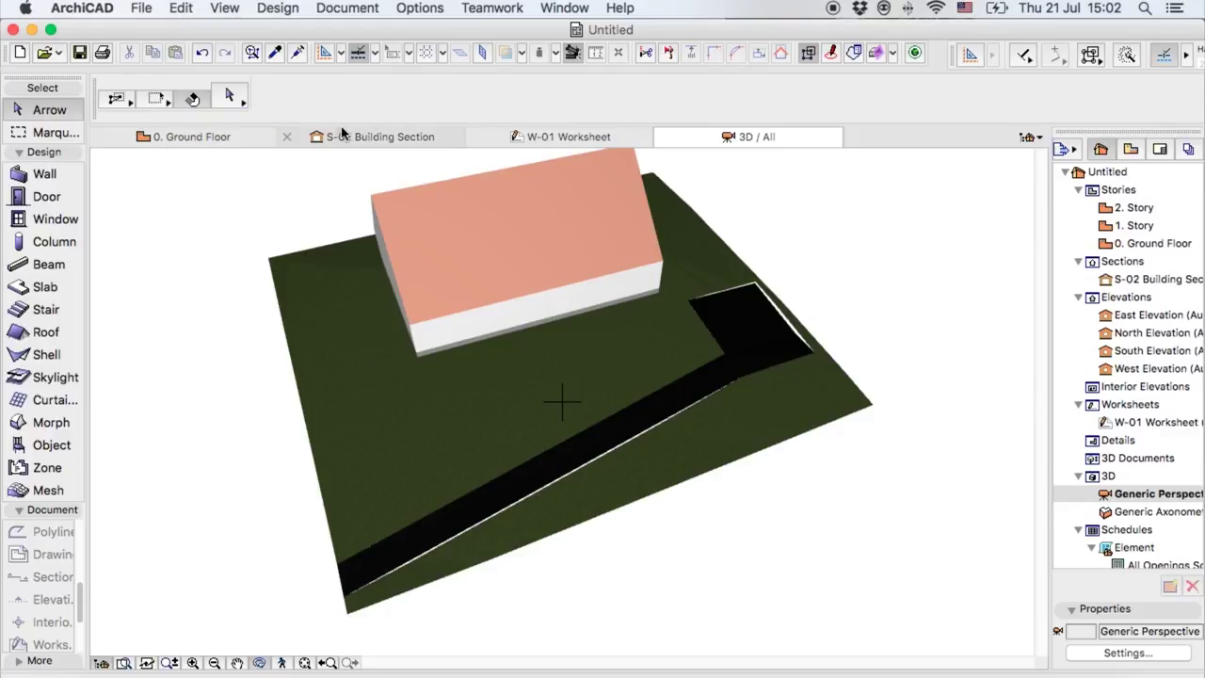
pyautogui.click(212, 138)
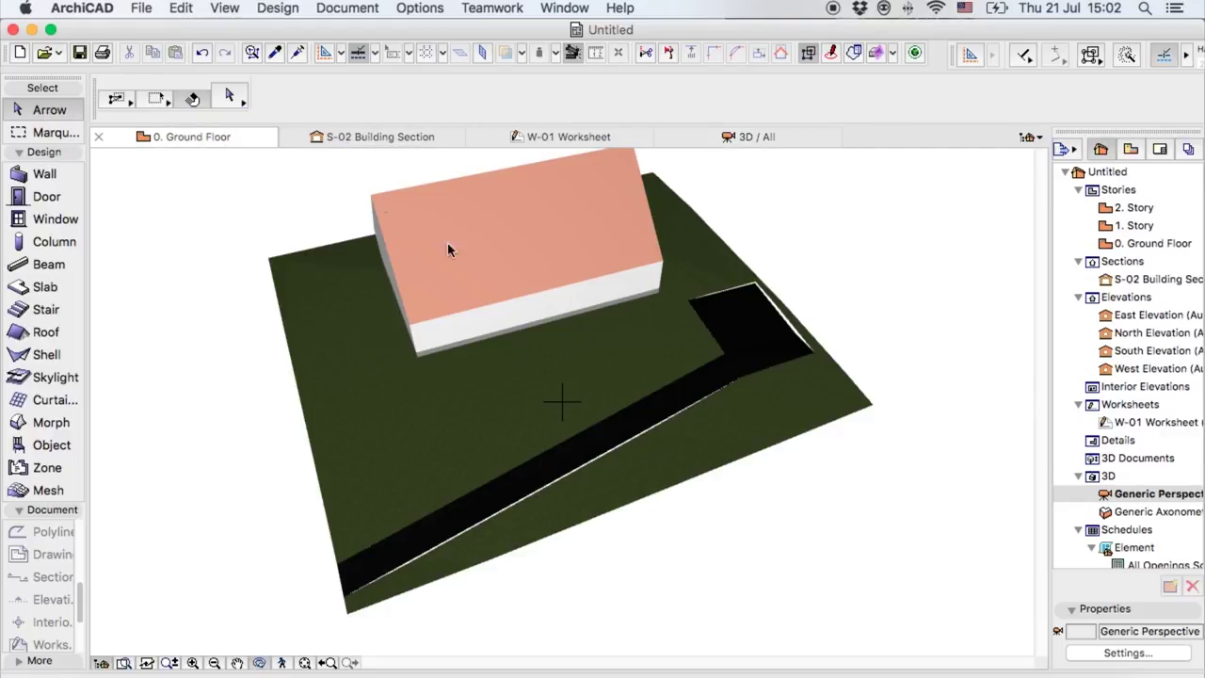